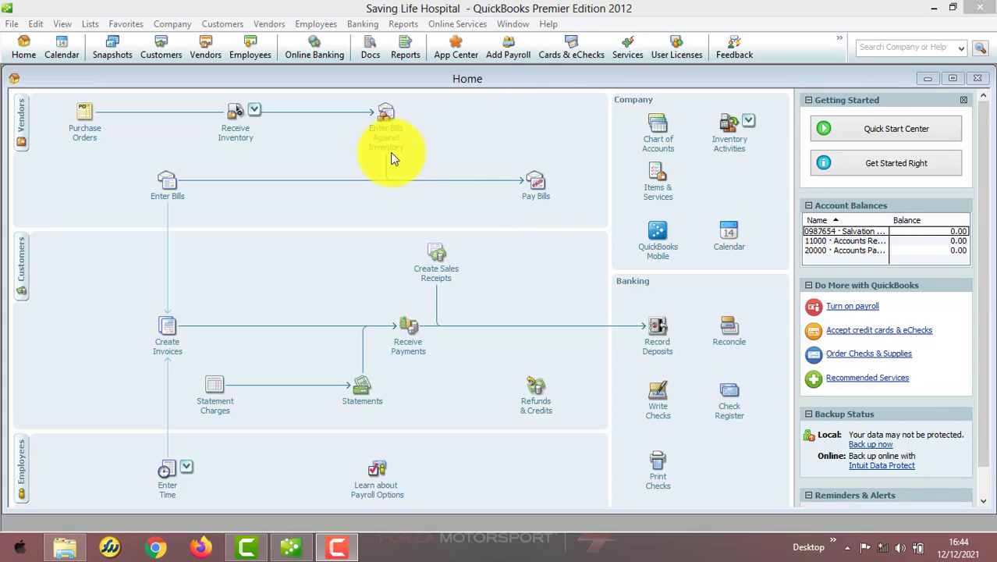
- Maximize the home page, open the Chart of Accounts and select the Salvation Account
{"action": "left_click", "coordinate": [953, 78]}
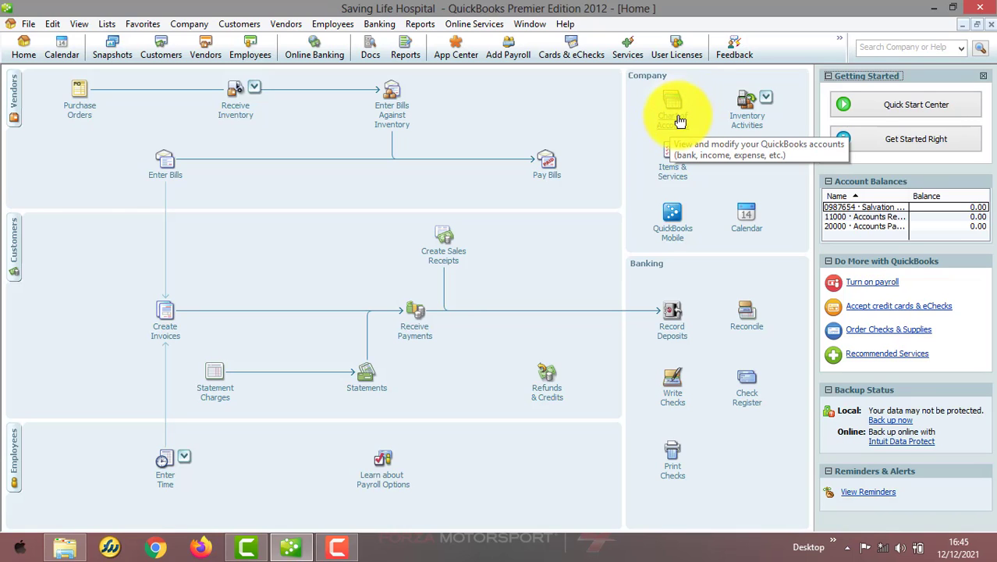
{"action": "left_click", "coordinate": [680, 121]}
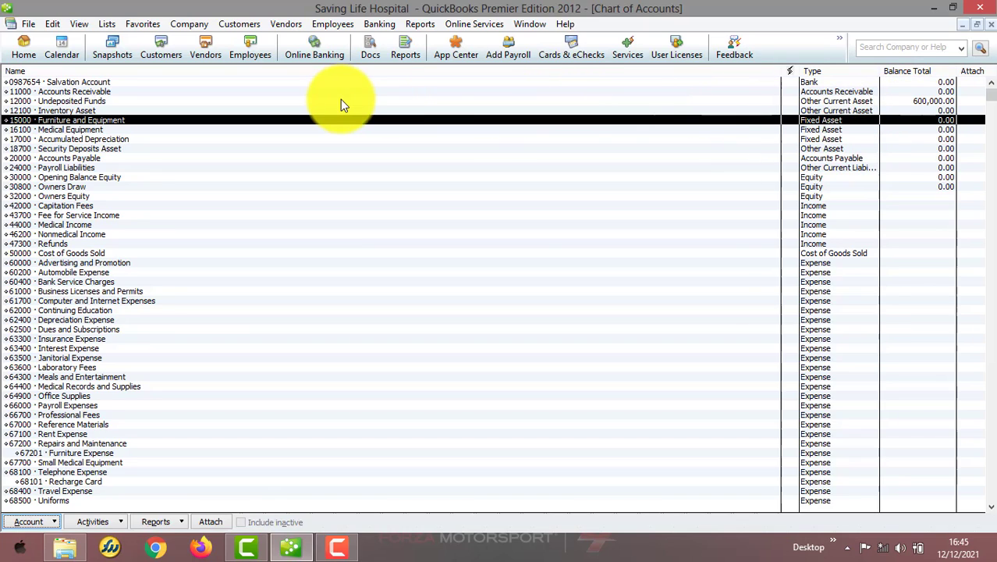
{"action": "left_click", "coordinate": [109, 83]}
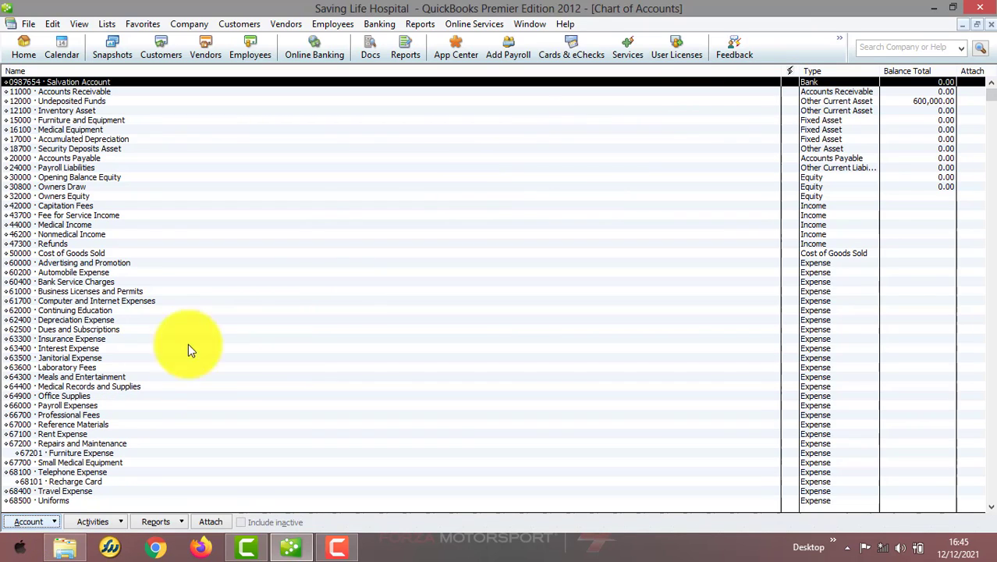
{"action": "right_click", "coordinate": [385, 162]}
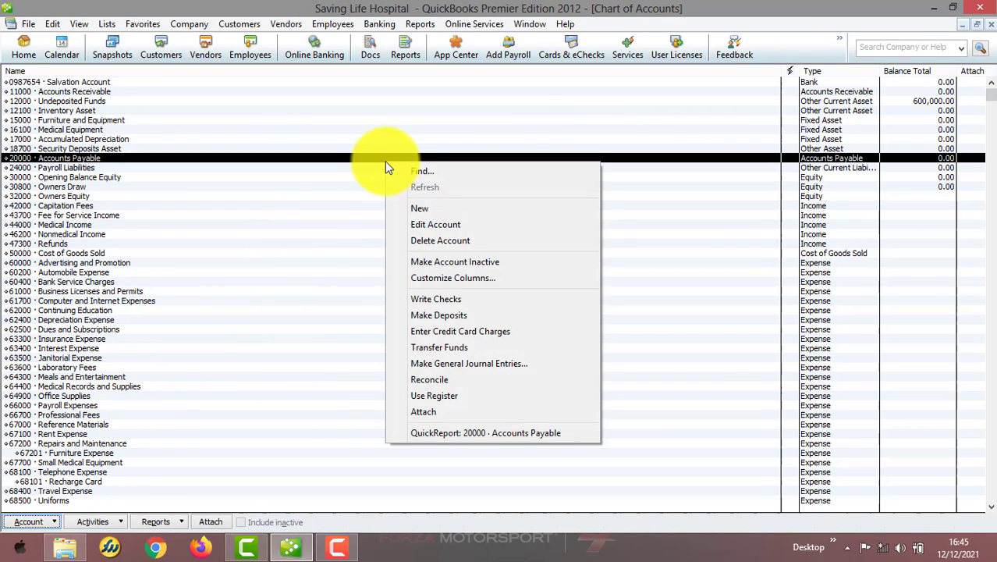
{"action": "left_click", "coordinate": [422, 209]}
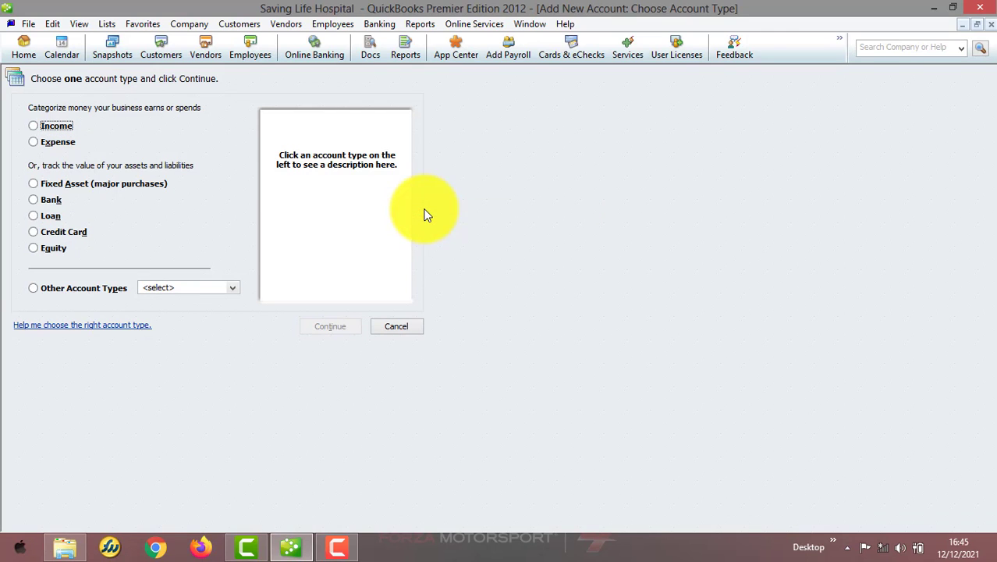
{"action": "left_click", "coordinate": [991, 24]}
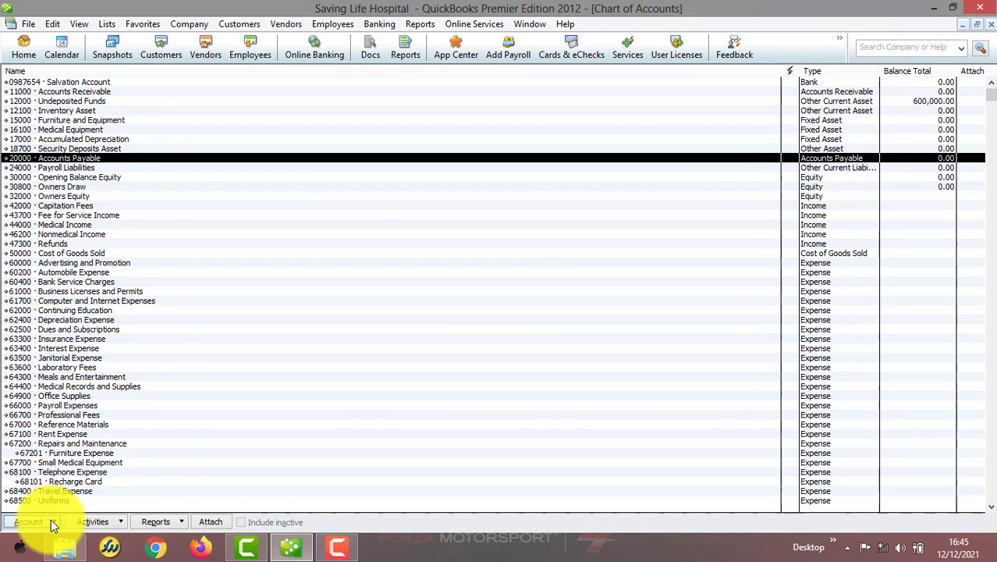
- Start a new account of type Bank and name it Redemption Account
{"action": "left_click", "coordinate": [51, 522]}
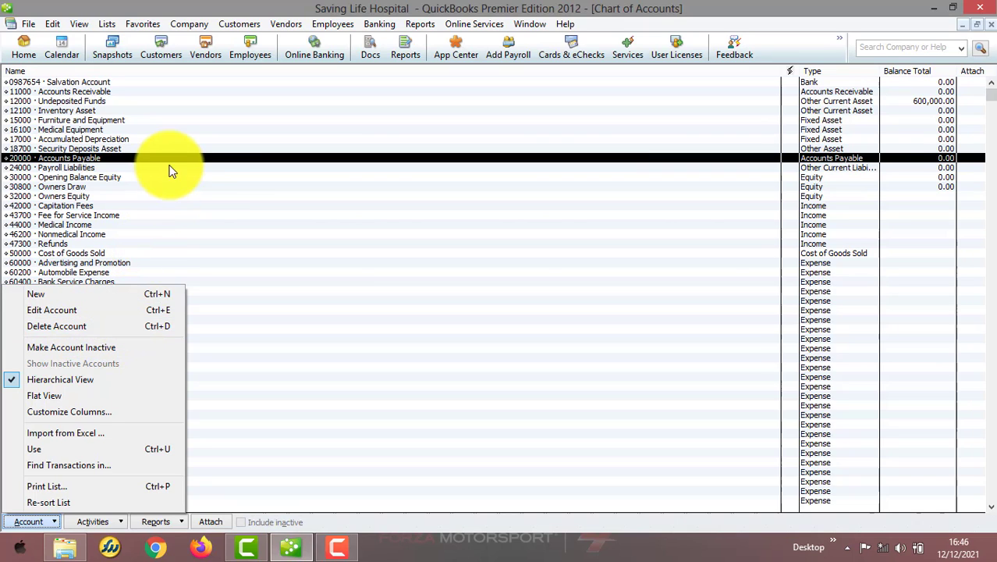
{"action": "left_click", "coordinate": [85, 294]}
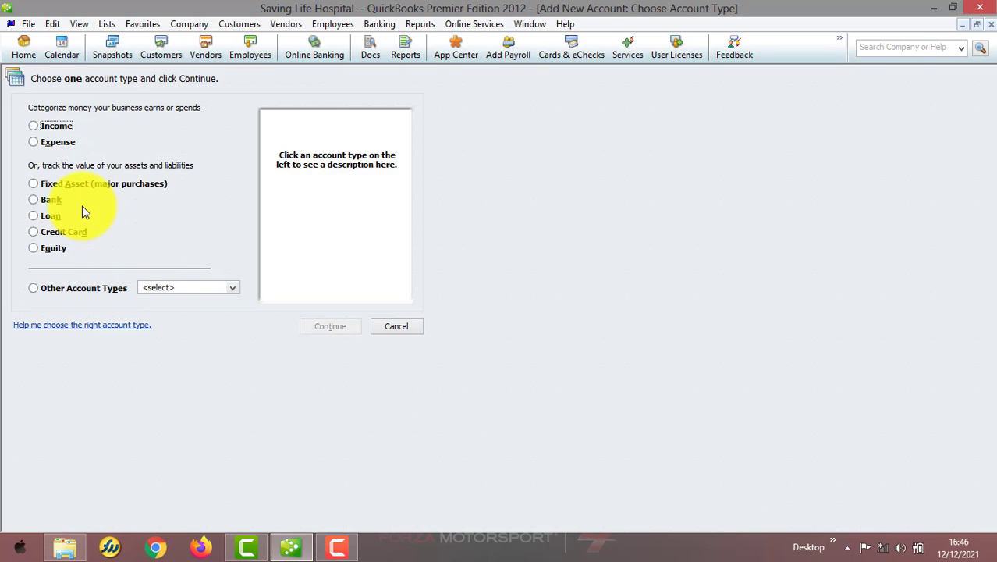
{"action": "left_click", "coordinate": [43, 199]}
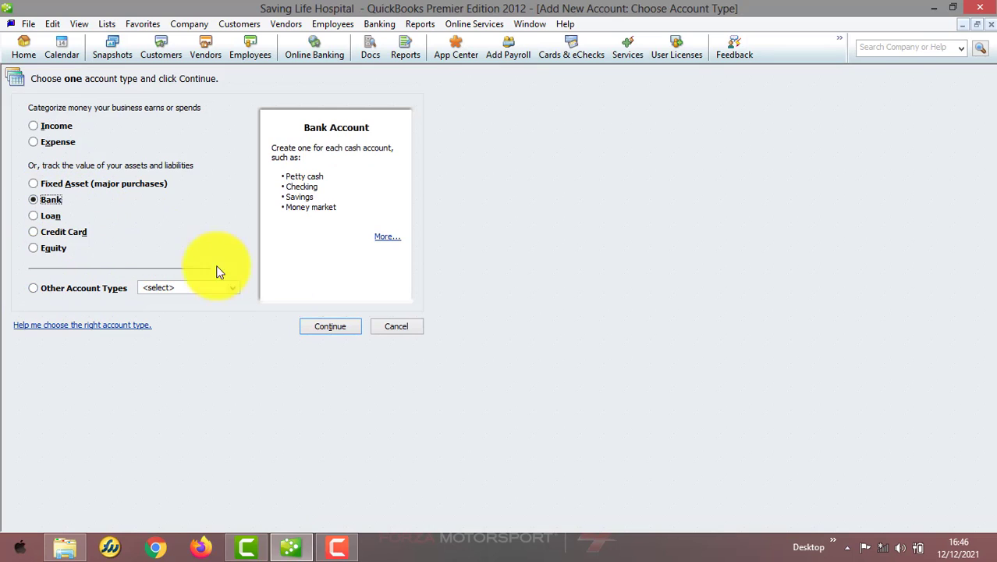
{"action": "left_click", "coordinate": [331, 325]}
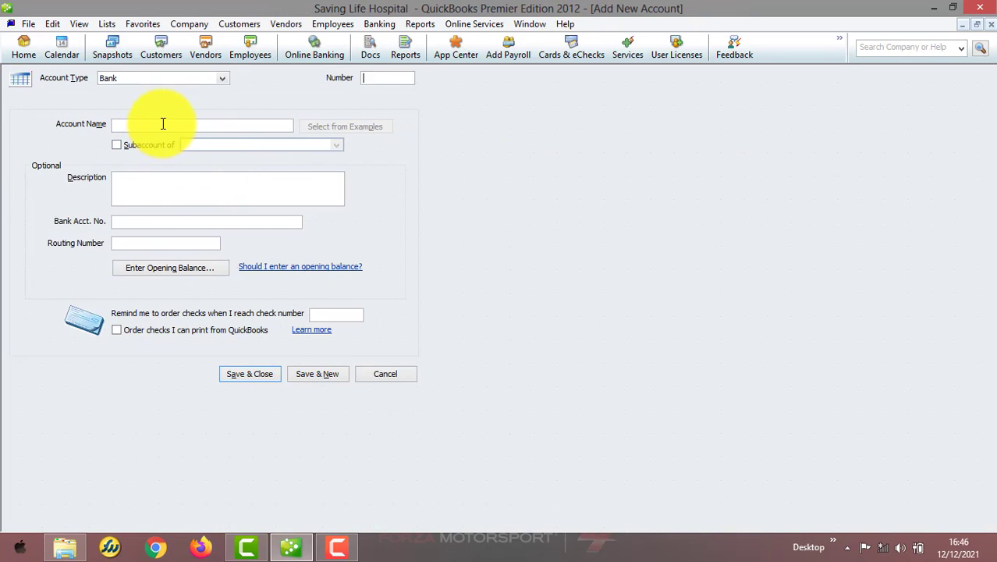
{"action": "left_click", "coordinate": [164, 125]}
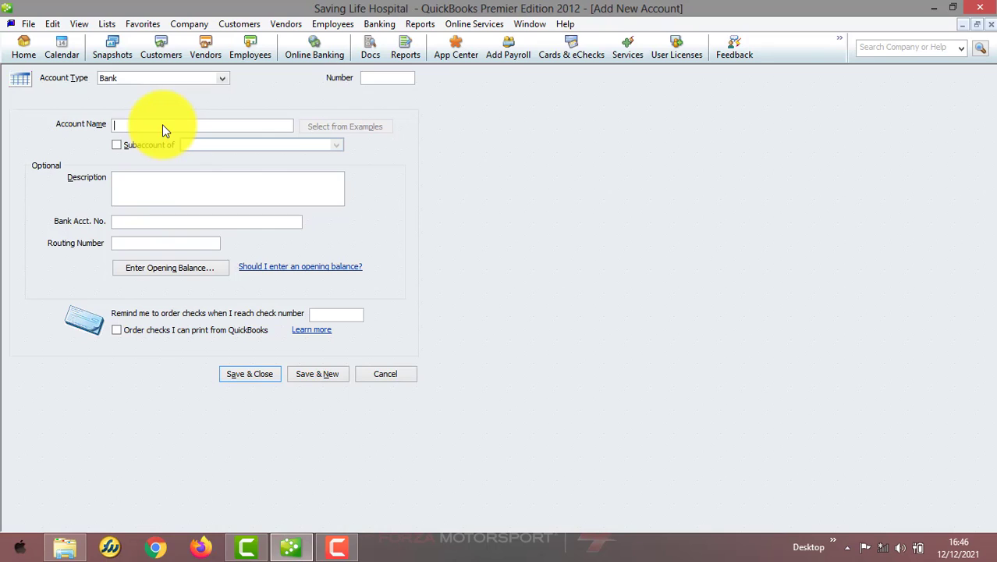
{"action": "type", "text": "Redemption Account"}
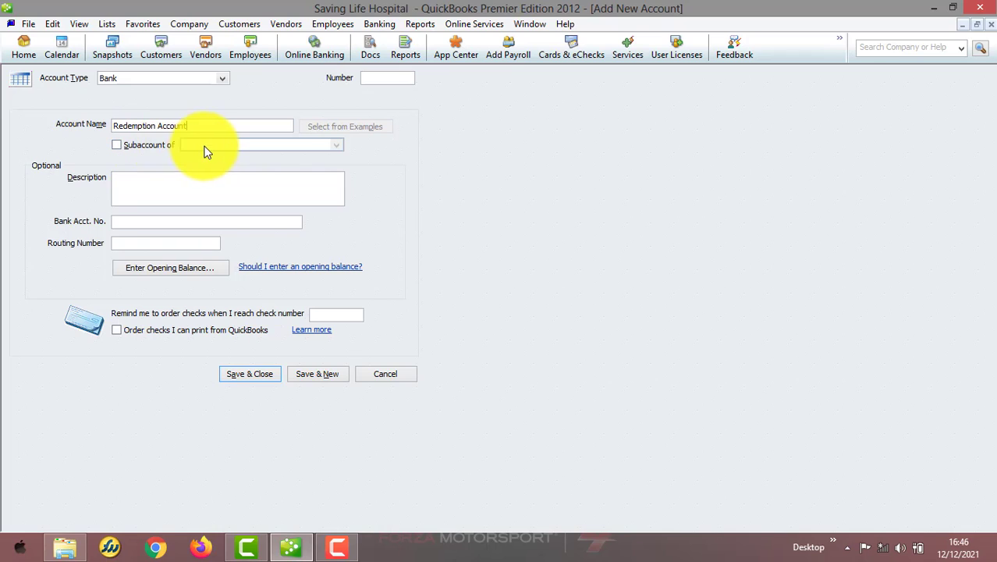
- Enter 1,003,720.28 as the statement ending balance in the new account's opening balance
{"action": "left_click", "coordinate": [129, 180]}
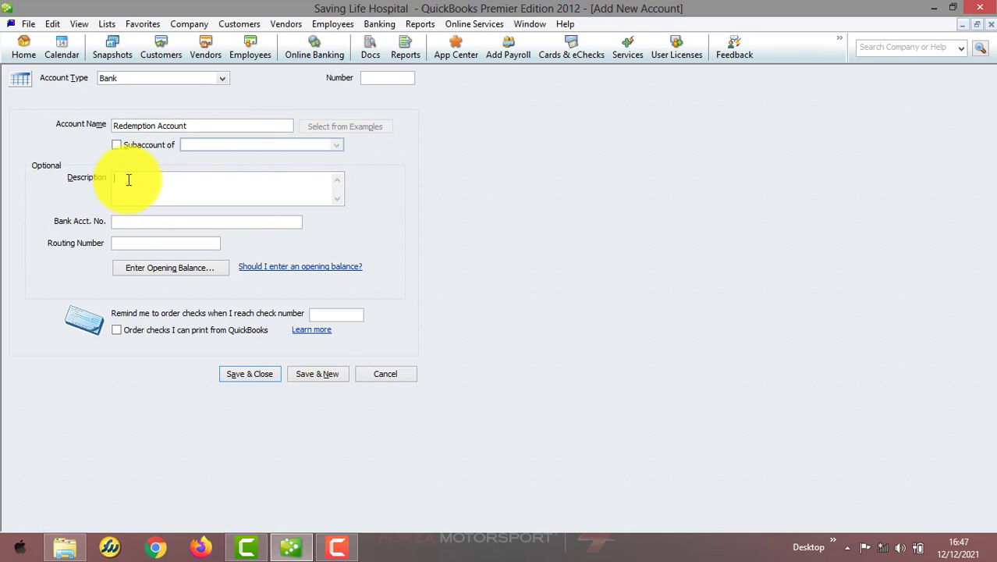
{"action": "left_click", "coordinate": [129, 224]}
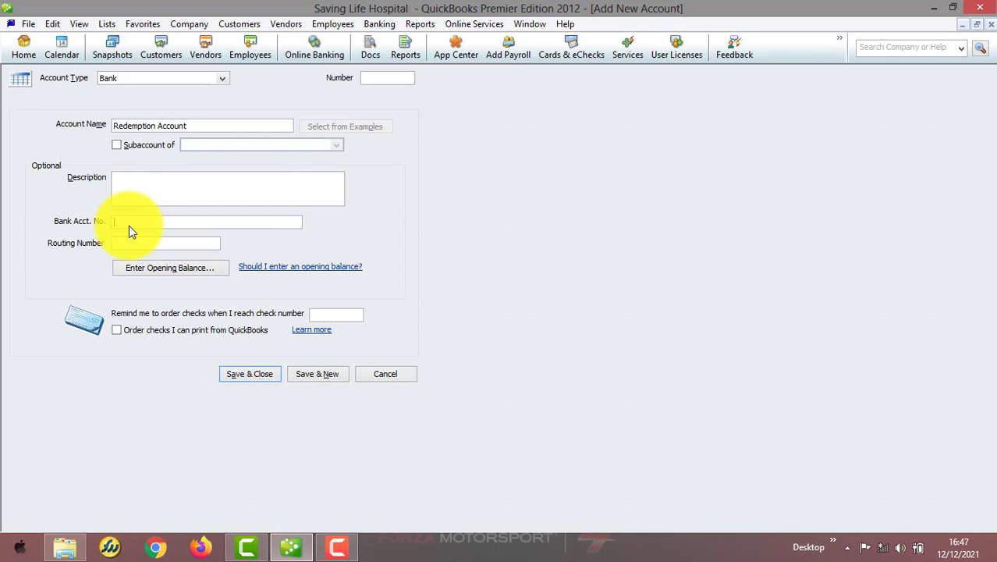
{"action": "left_click", "coordinate": [137, 245]}
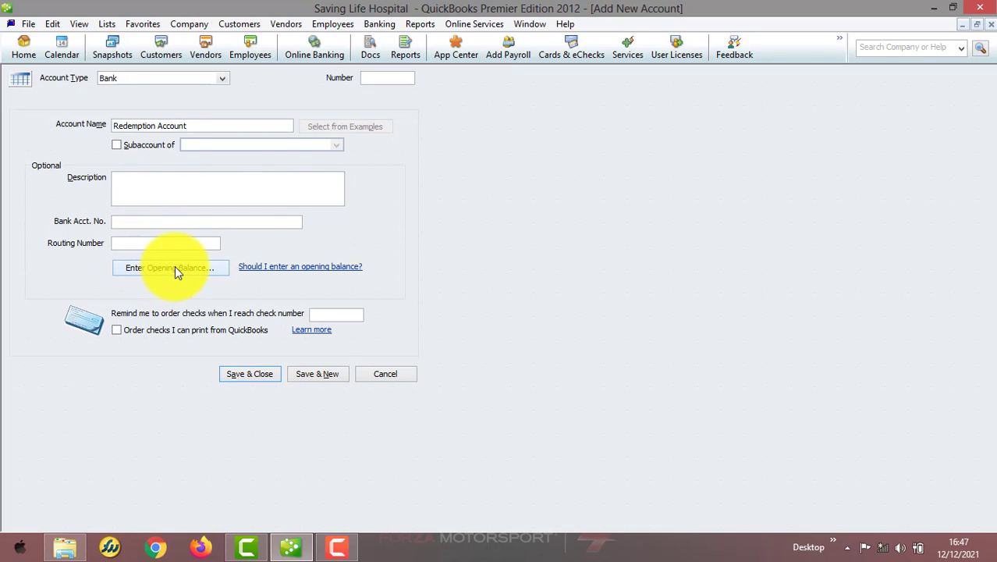
{"action": "left_click", "coordinate": [175, 268]}
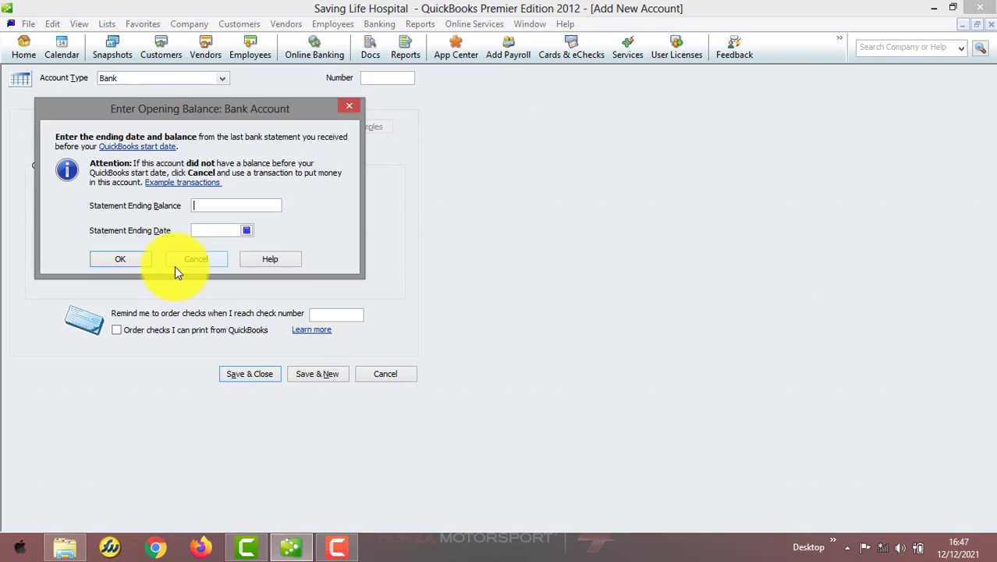
{"action": "type", "text": "1003720"}
{"action": "type", "text": ".28"}
- Set the statement ending date to 31/12/2020 and confirm the opening balance
{"action": "left_click", "coordinate": [246, 231]}
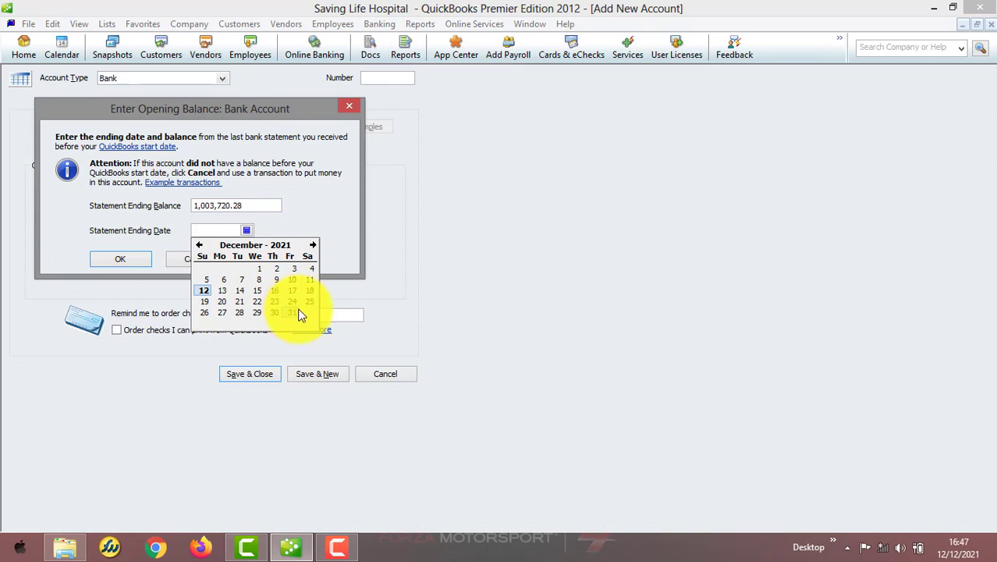
{"action": "left_click", "coordinate": [199, 245]}
{"action": "left_click", "coordinate": [199, 246]}
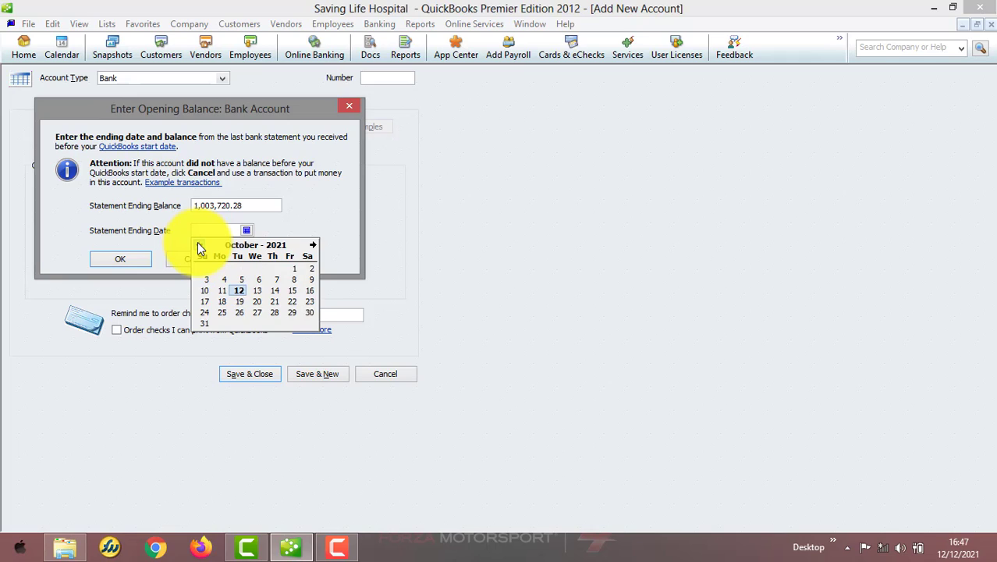
{"action": "left_click", "coordinate": [199, 245]}
{"action": "left_click", "coordinate": [199, 245]}
{"action": "left_click", "coordinate": [199, 245]}
{"action": "left_click", "coordinate": [199, 245]}
{"action": "left_click", "coordinate": [199, 245]}
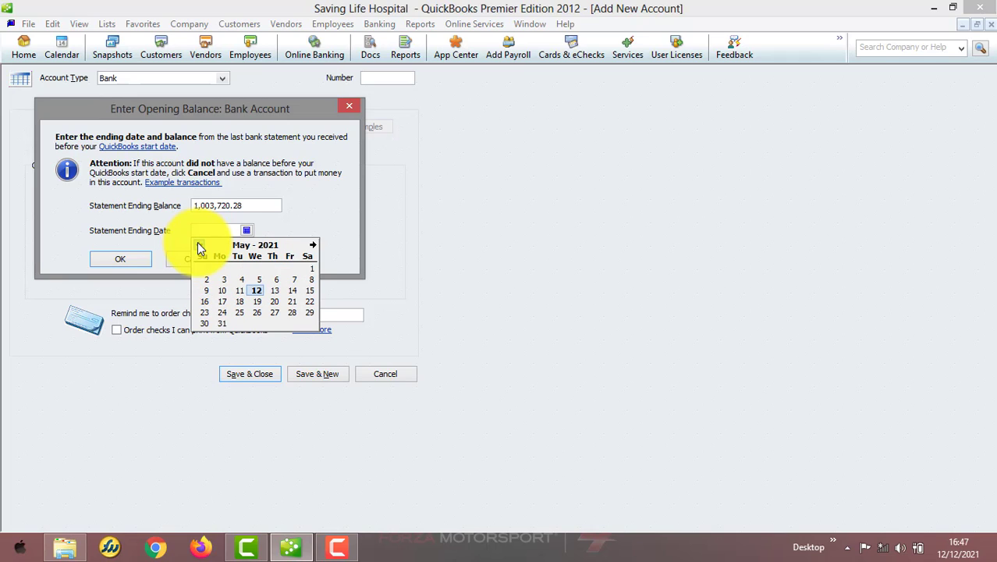
{"action": "left_click", "coordinate": [199, 245]}
{"action": "left_click", "coordinate": [199, 245]}
{"action": "left_click", "coordinate": [199, 245]}
{"action": "left_click", "coordinate": [199, 245]}
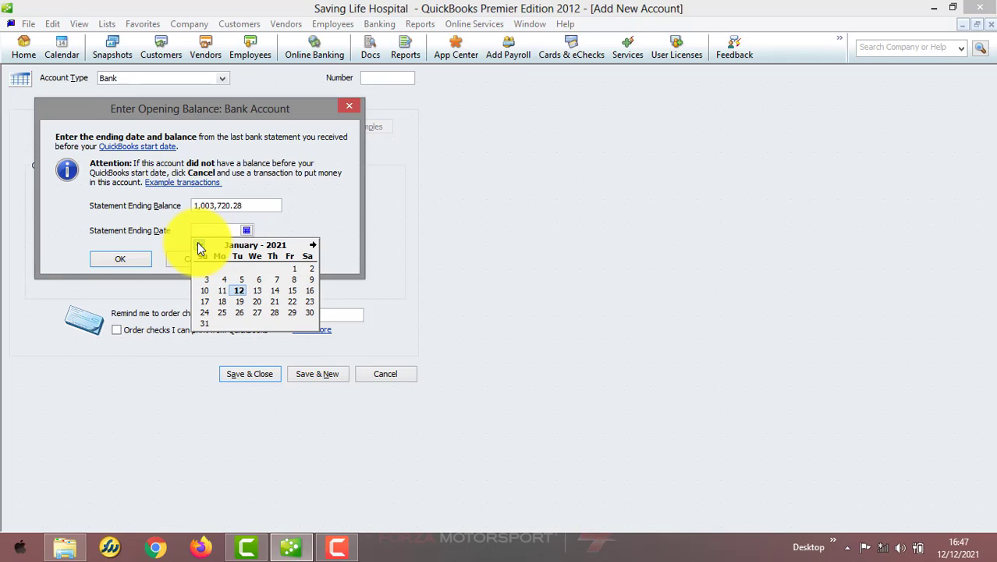
{"action": "left_click", "coordinate": [199, 245]}
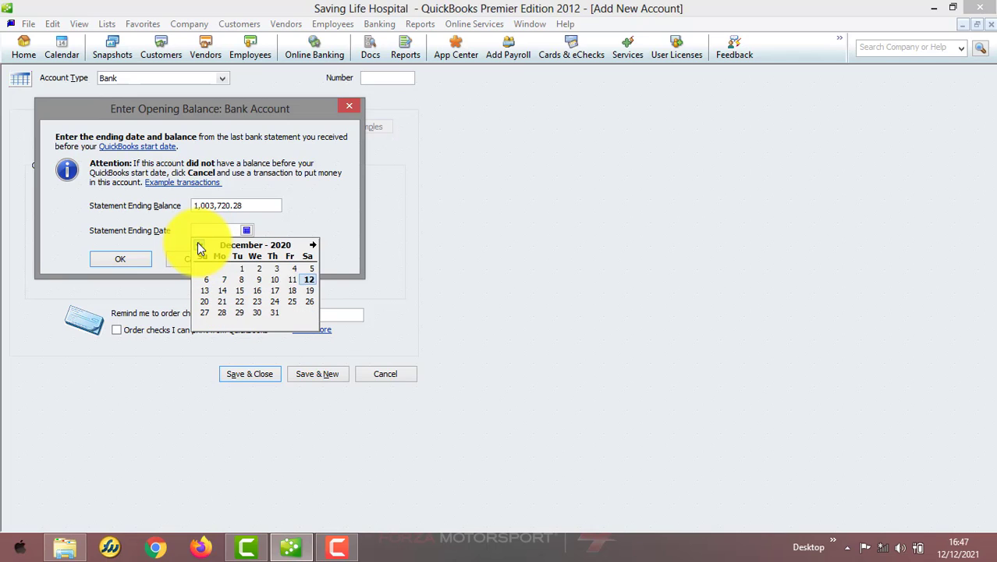
{"action": "left_click", "coordinate": [273, 313]}
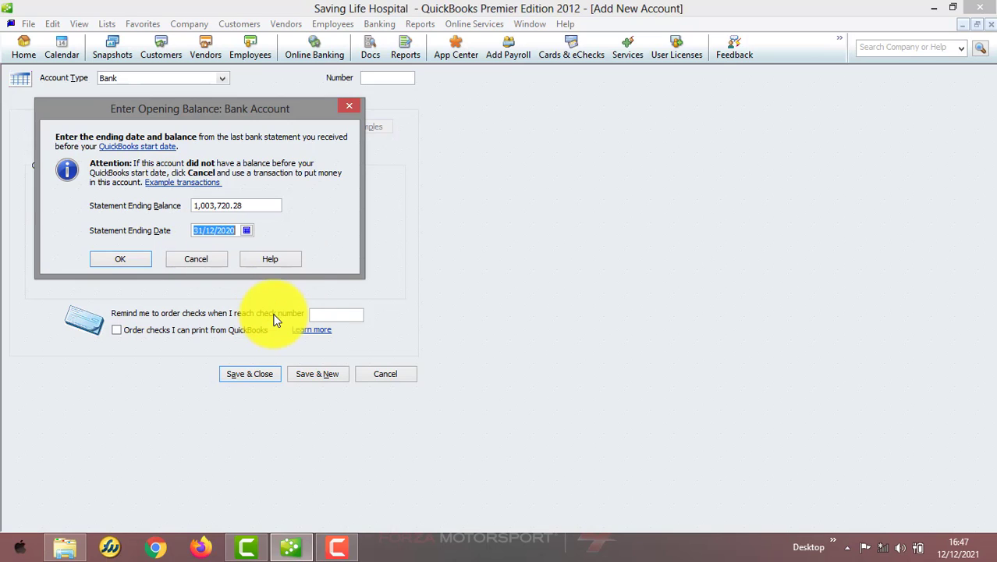
{"action": "left_click", "coordinate": [131, 259]}
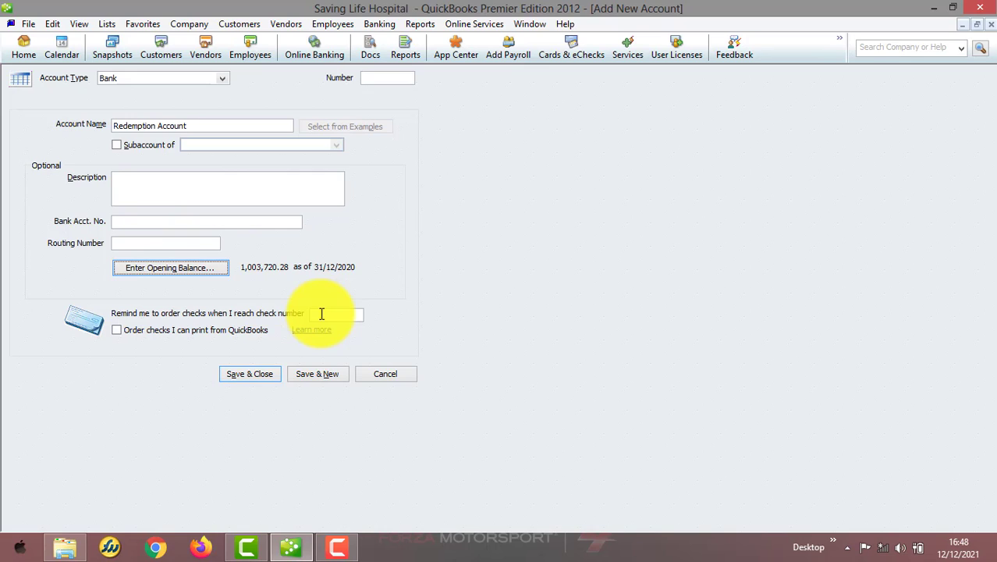
- Try to save and close the new bank account with its account number left blank
{"action": "left_click", "coordinate": [256, 378]}
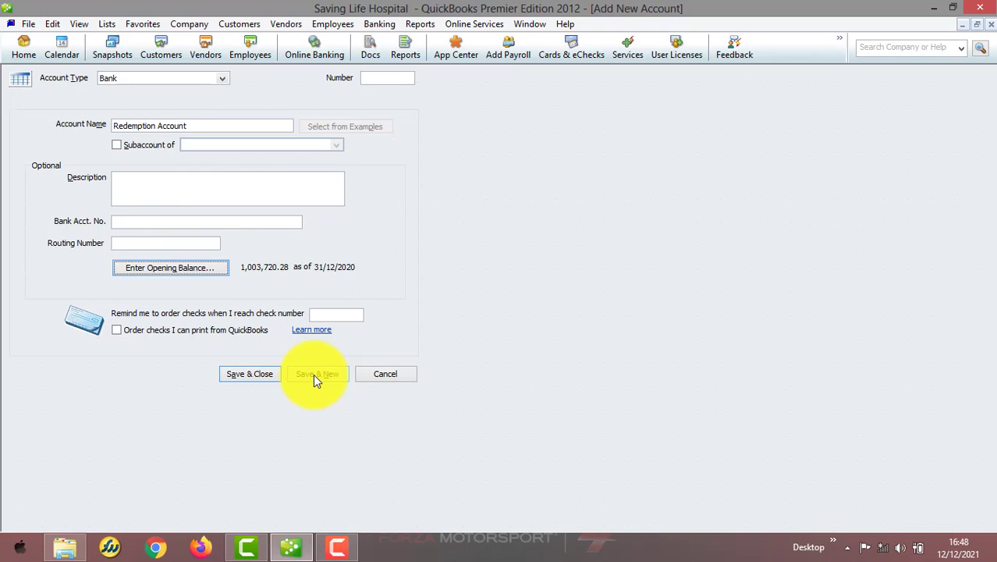
{"action": "left_click", "coordinate": [264, 376]}
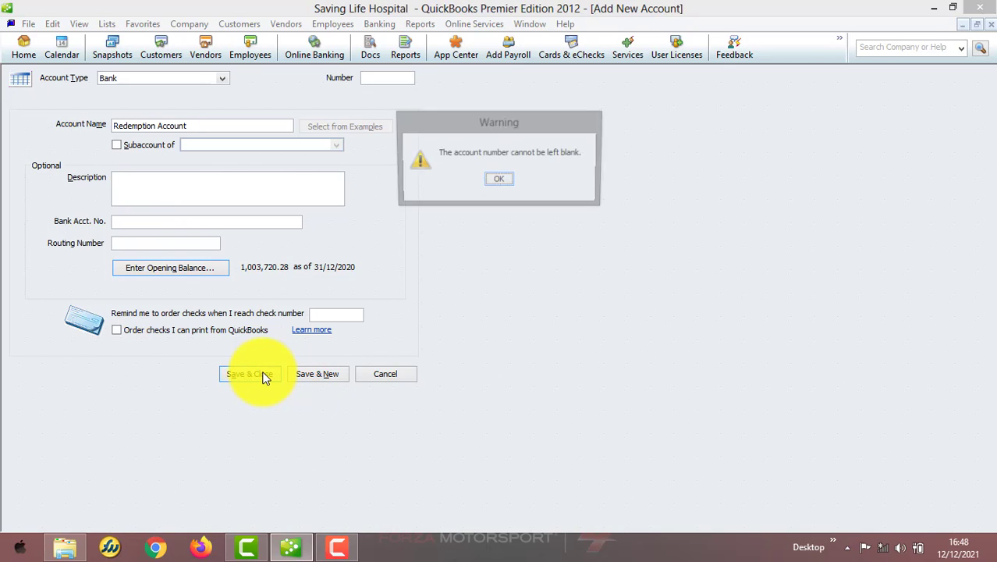
{"action": "left_click", "coordinate": [503, 181]}
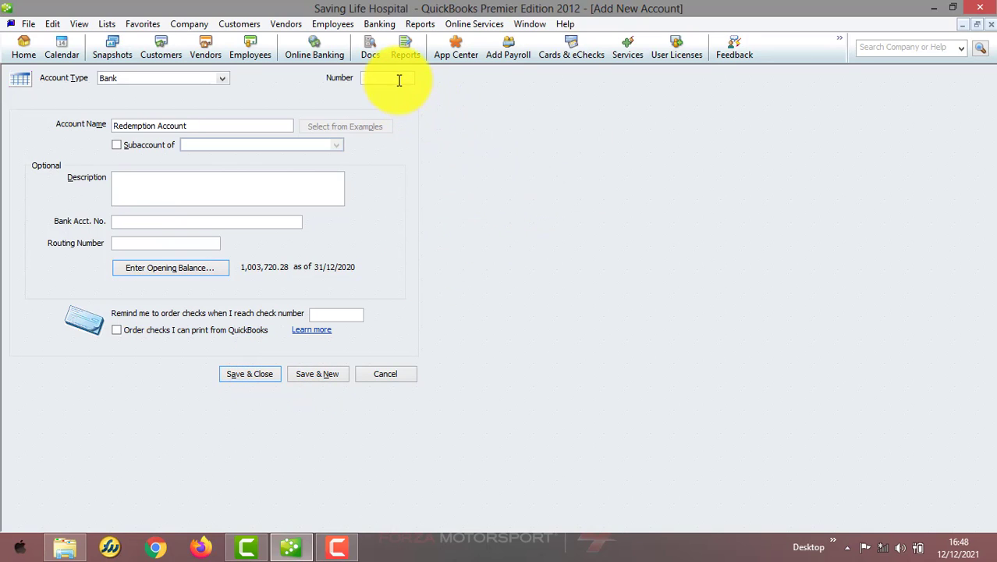
- Enter the new bank account's number and save it, accepting the past-dated transaction and declining online services setup
{"action": "left_click", "coordinate": [964, 26]}
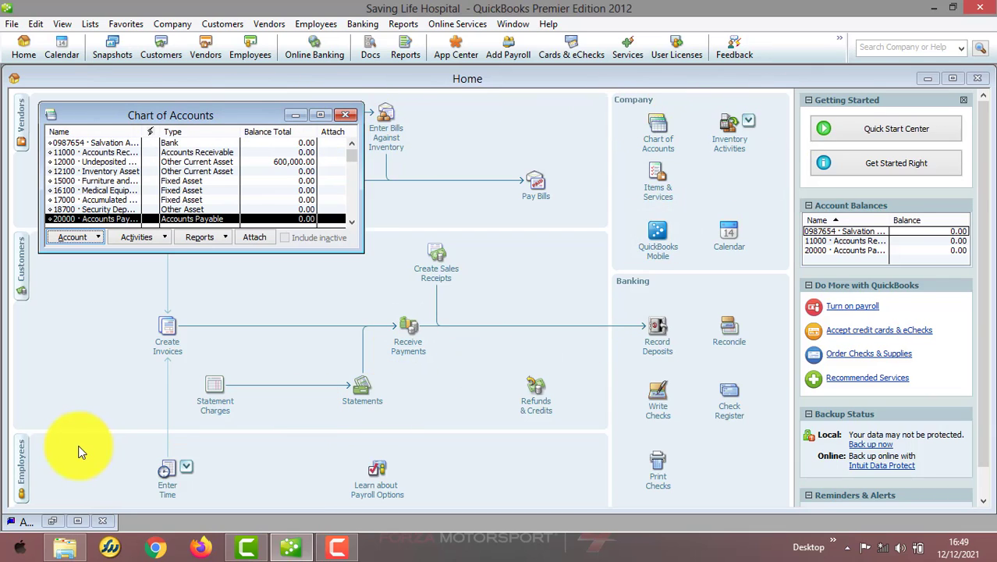
{"action": "left_click", "coordinate": [78, 520]}
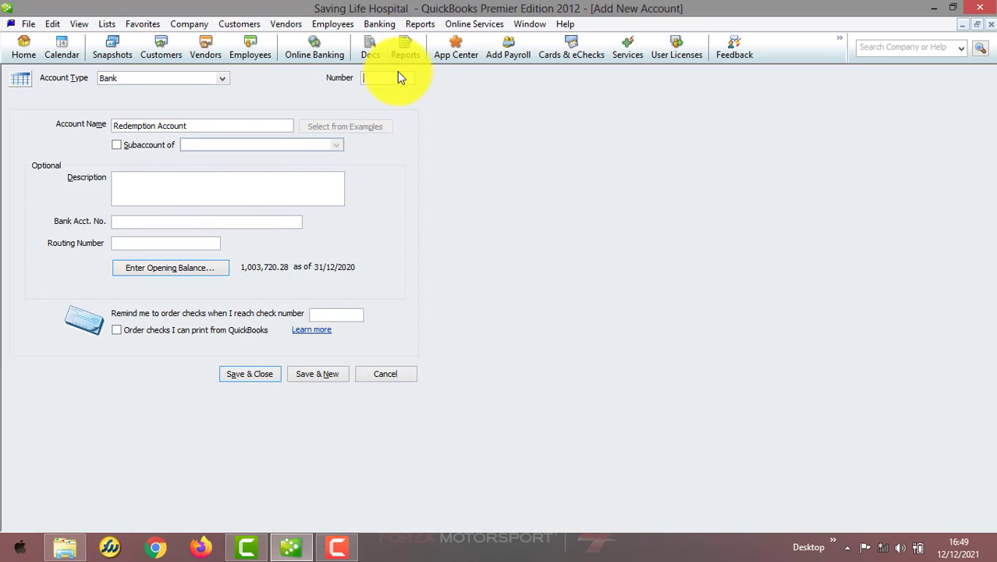
{"action": "type", "text": "0987655"}
{"action": "left_click", "coordinate": [253, 374]}
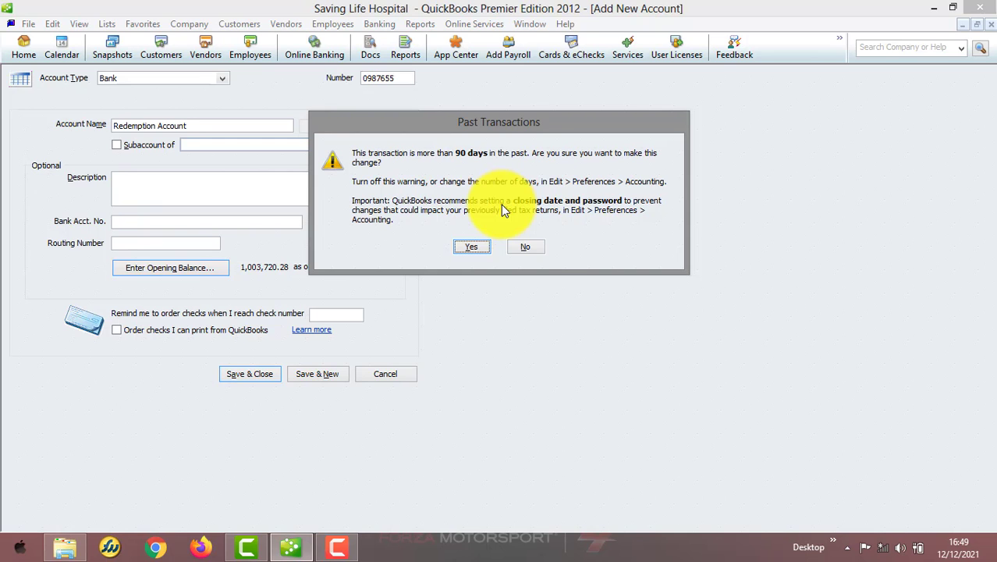
{"action": "left_click", "coordinate": [467, 241]}
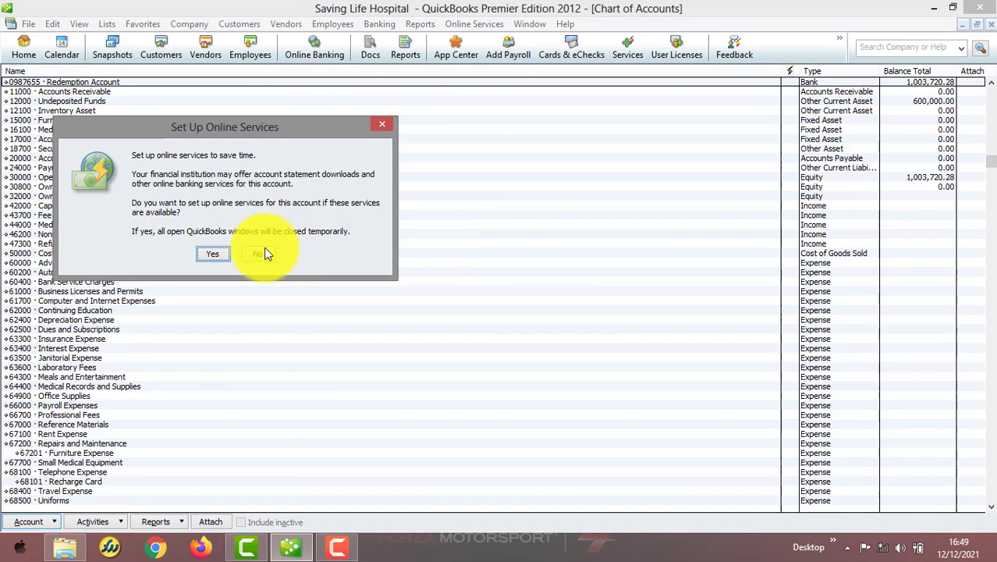
{"action": "left_click", "coordinate": [261, 255]}
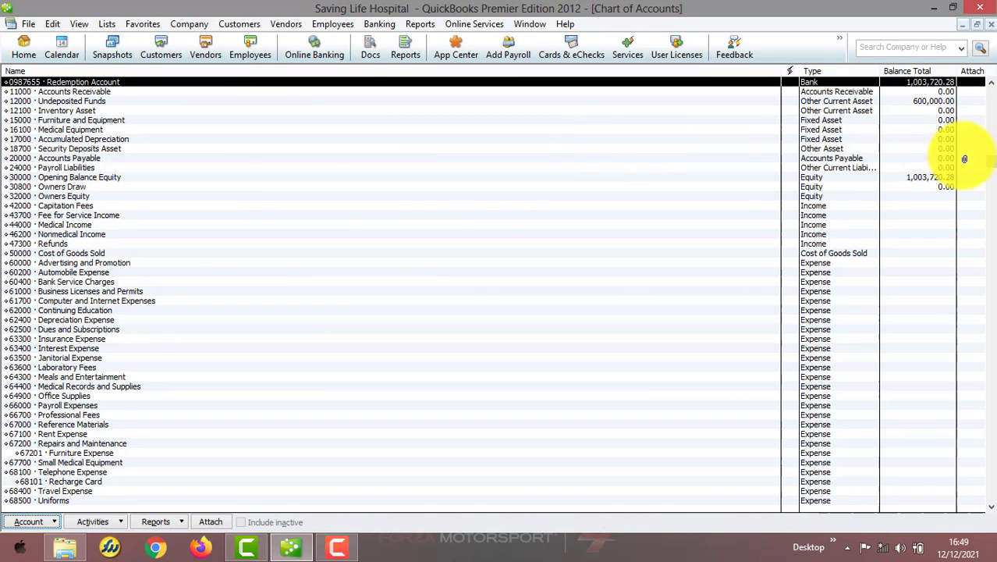
- View the Salvation Account's register from the start of the chart of accounts and close it
{"action": "left_click", "coordinate": [991, 83]}
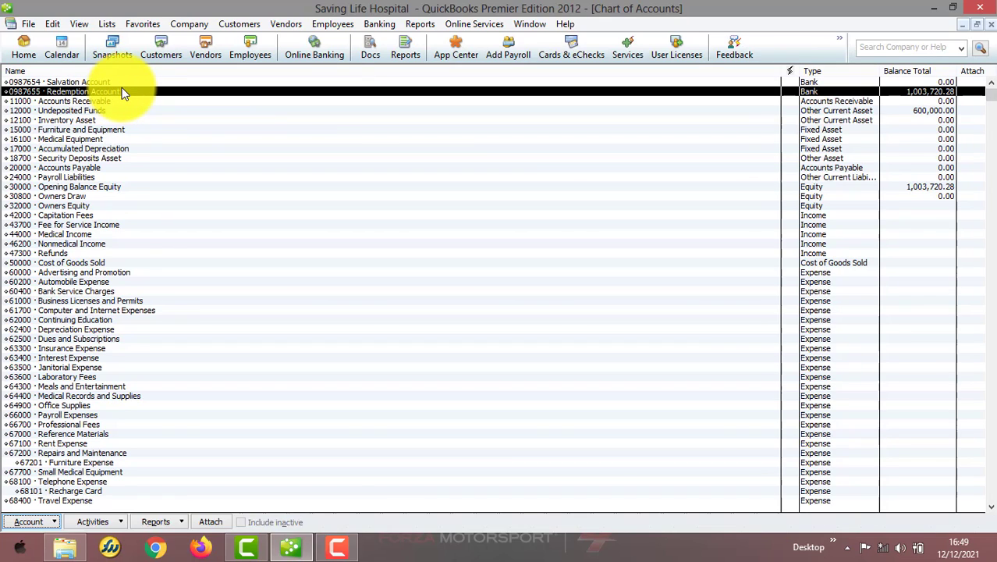
{"action": "double_click", "coordinate": [92, 81]}
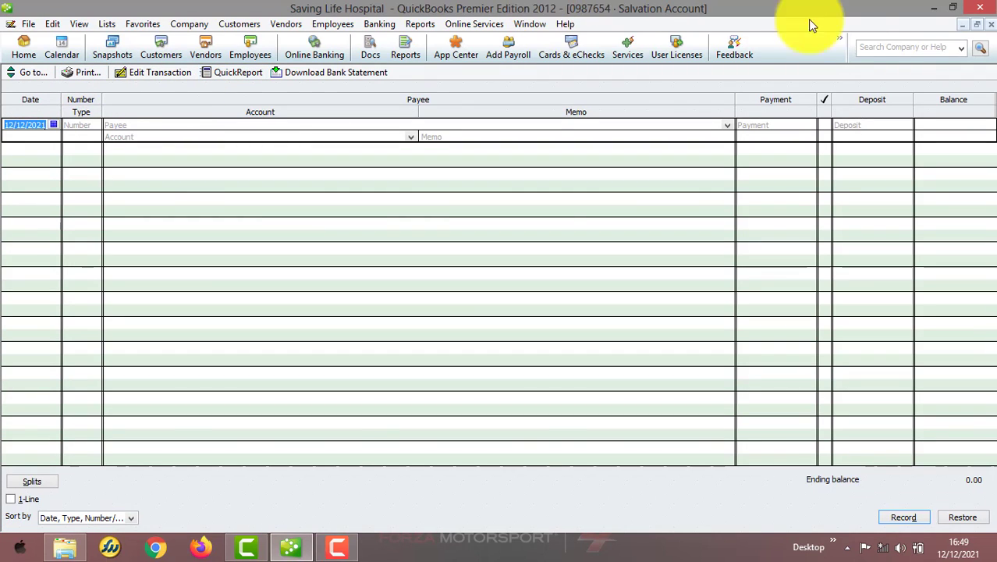
{"action": "left_click", "coordinate": [989, 24]}
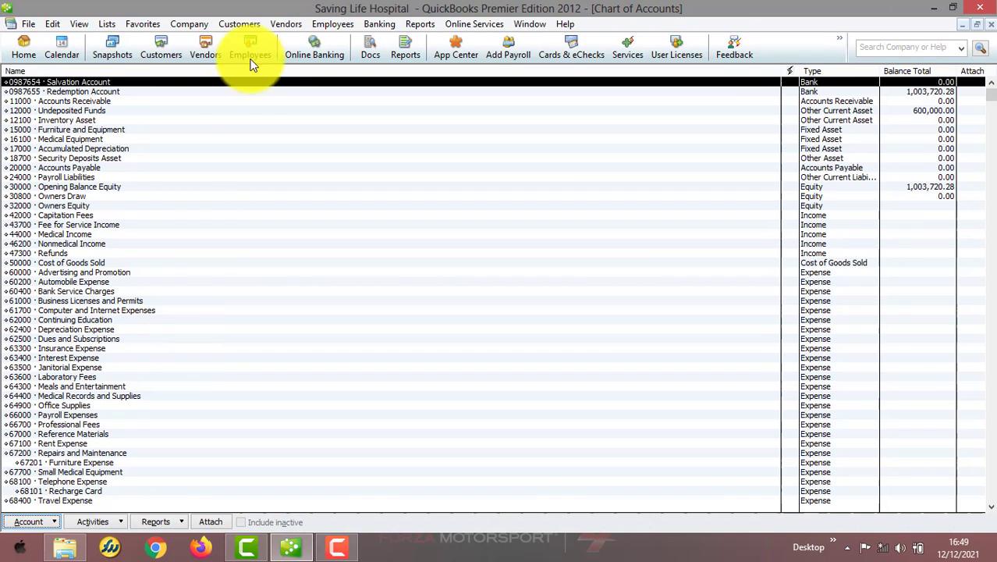
- Open the Salvation Account for editing and enter an opening statement balance of 2,303,714.49
{"action": "right_click", "coordinate": [251, 85]}
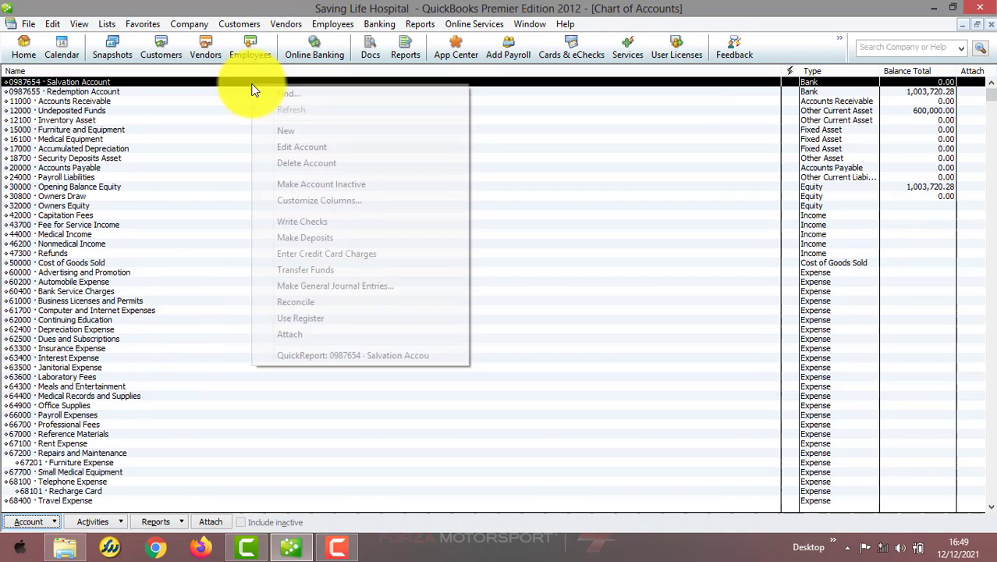
{"action": "left_click", "coordinate": [185, 167]}
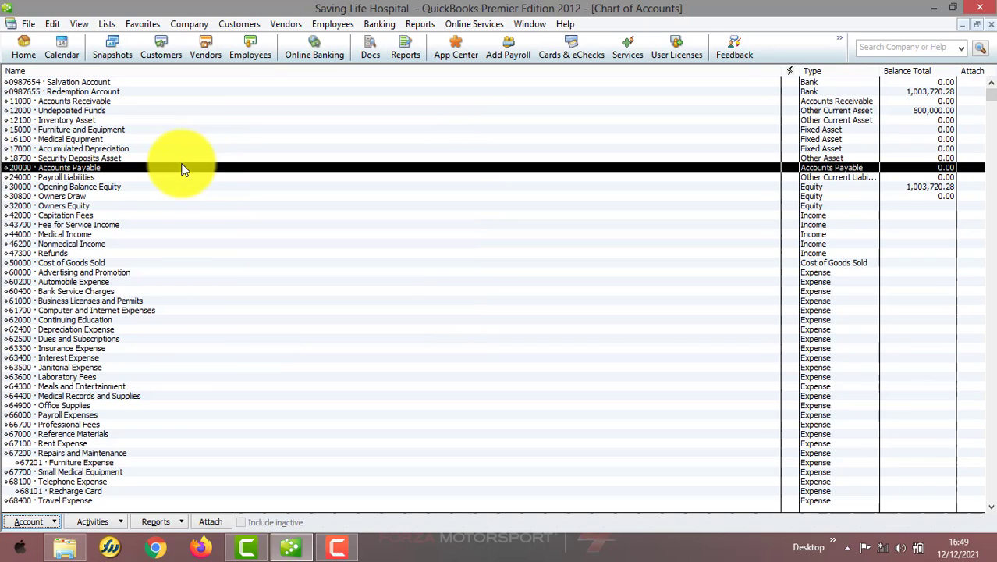
{"action": "left_click", "coordinate": [137, 81]}
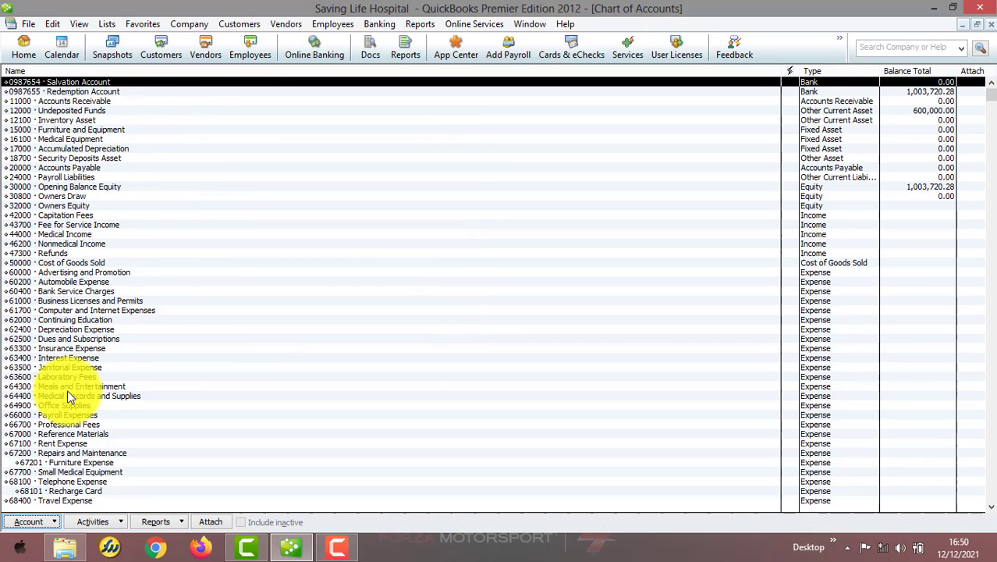
{"action": "left_click", "coordinate": [49, 519]}
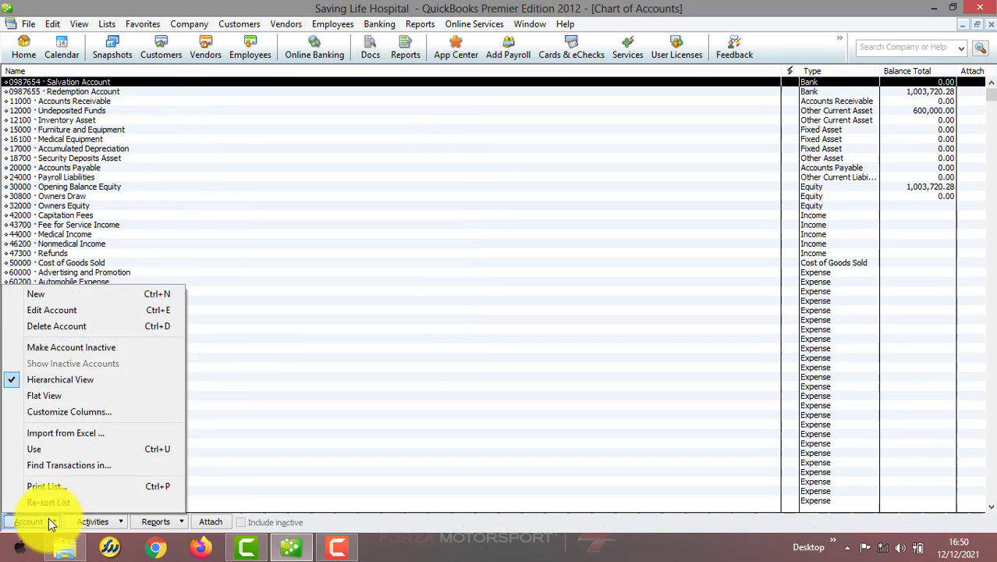
{"action": "left_click", "coordinate": [80, 310]}
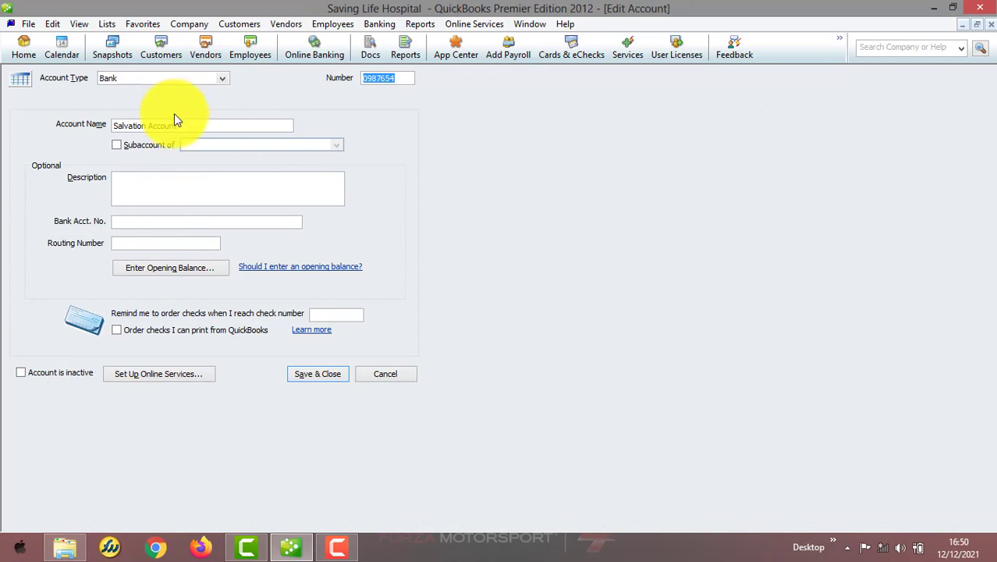
{"action": "left_click", "coordinate": [196, 276]}
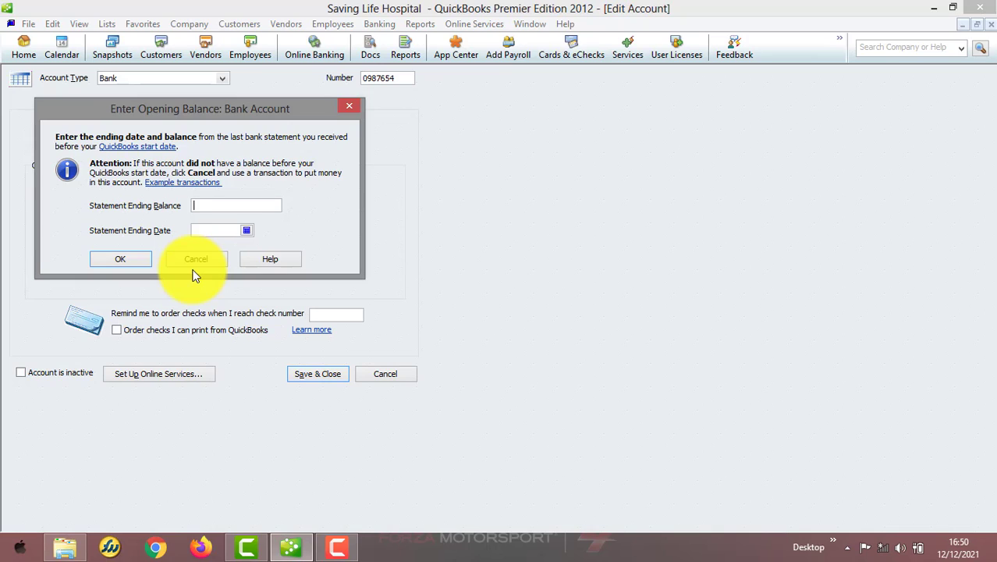
{"action": "type", "text": "2303714.49"}
- Date the Salvation Account's opening balance 31/12/2020 and save the account
{"action": "left_click", "coordinate": [247, 230]}
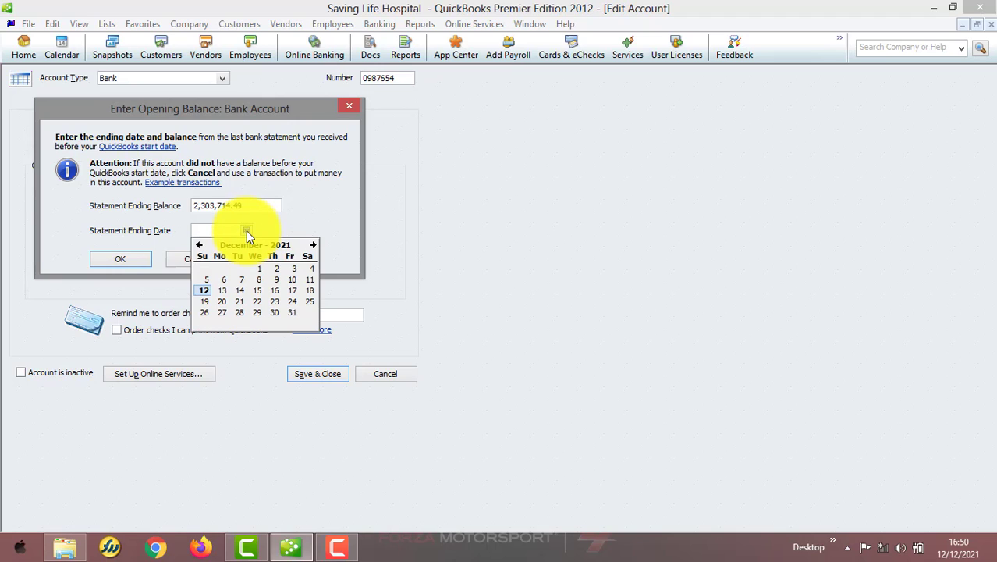
{"action": "left_click", "coordinate": [199, 246]}
{"action": "left_click", "coordinate": [199, 246]}
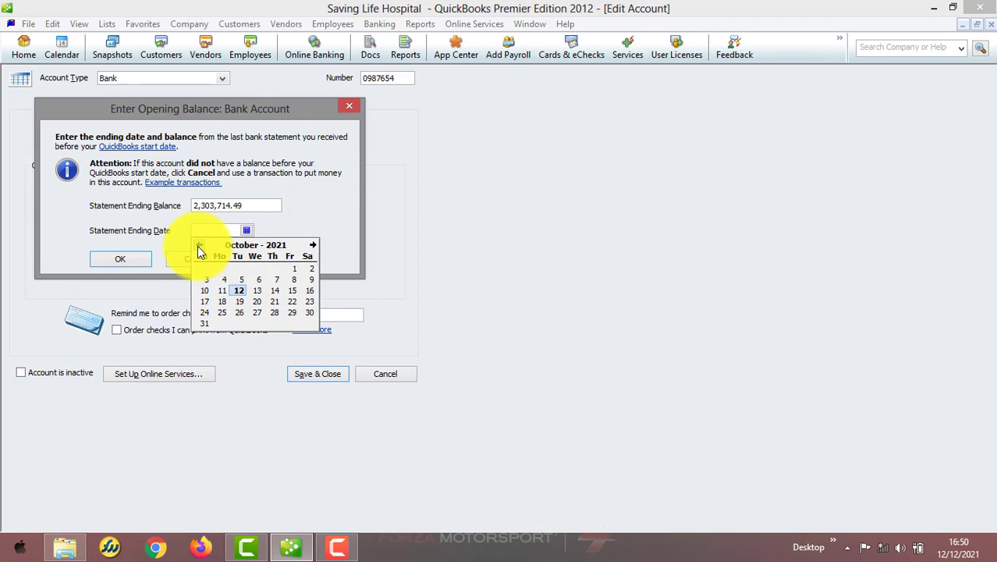
{"action": "left_click", "coordinate": [199, 246]}
{"action": "left_click", "coordinate": [199, 246]}
{"action": "left_click", "coordinate": [199, 246]}
{"action": "left_click", "coordinate": [199, 246]}
{"action": "left_click", "coordinate": [199, 246]}
{"action": "left_click", "coordinate": [199, 246]}
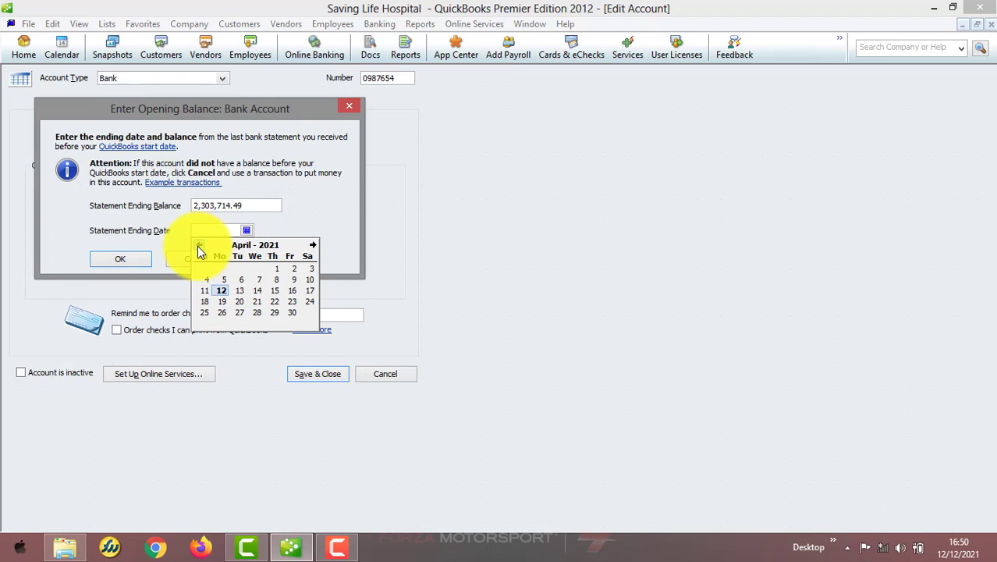
{"action": "left_click", "coordinate": [199, 246]}
{"action": "left_click", "coordinate": [199, 246]}
{"action": "left_click", "coordinate": [199, 246]}
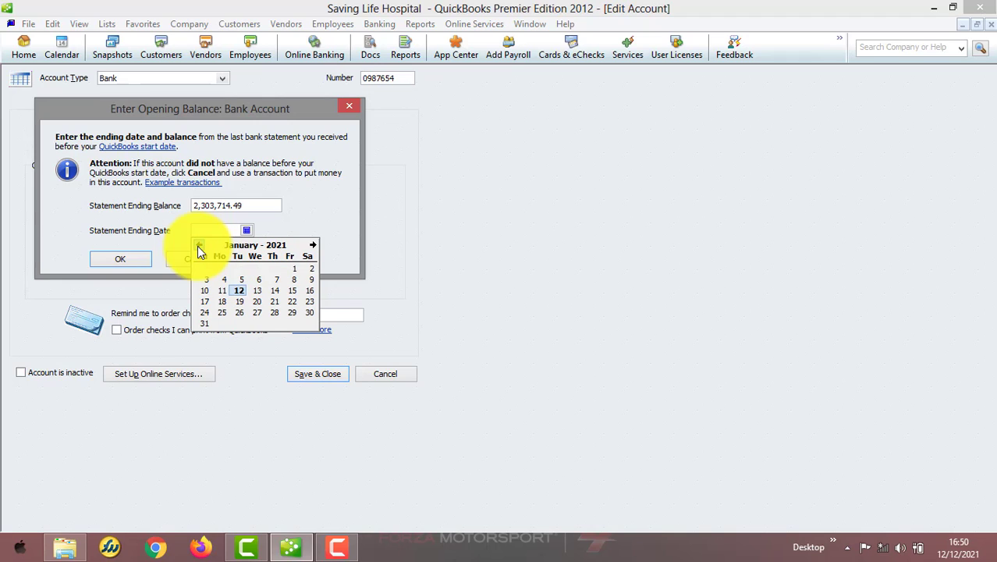
{"action": "left_click", "coordinate": [199, 246]}
{"action": "left_click", "coordinate": [274, 313]}
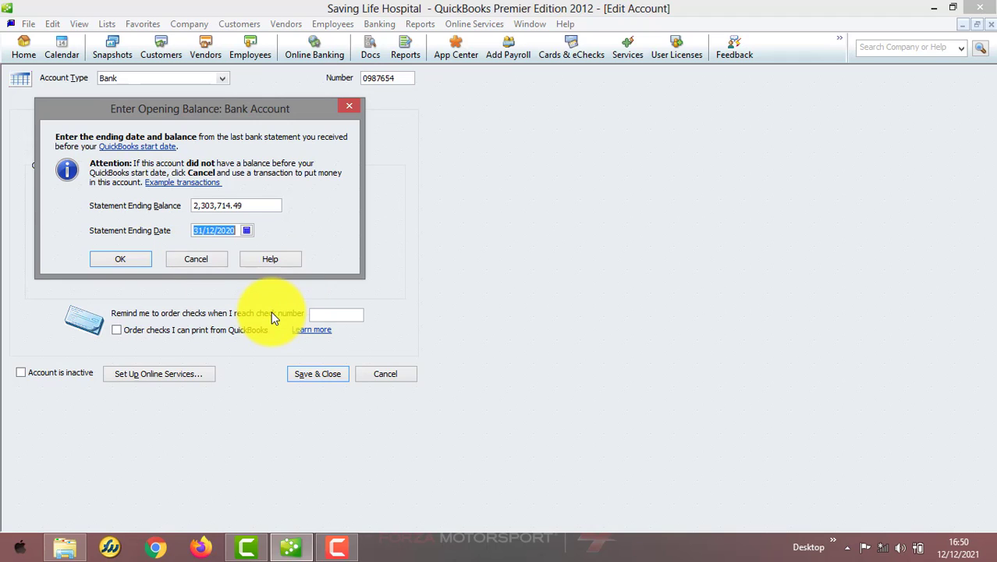
{"action": "left_click", "coordinate": [132, 262]}
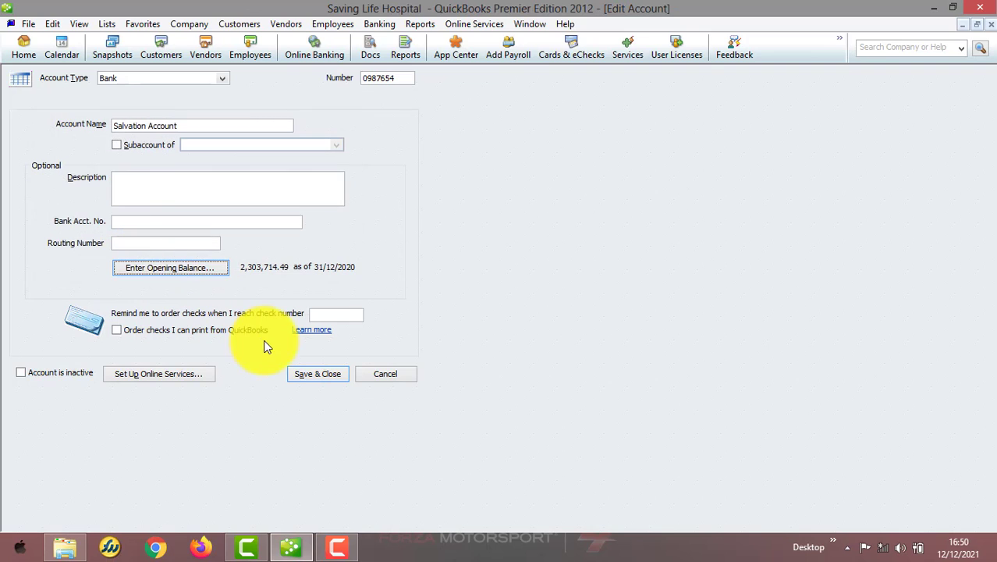
{"action": "left_click", "coordinate": [312, 373]}
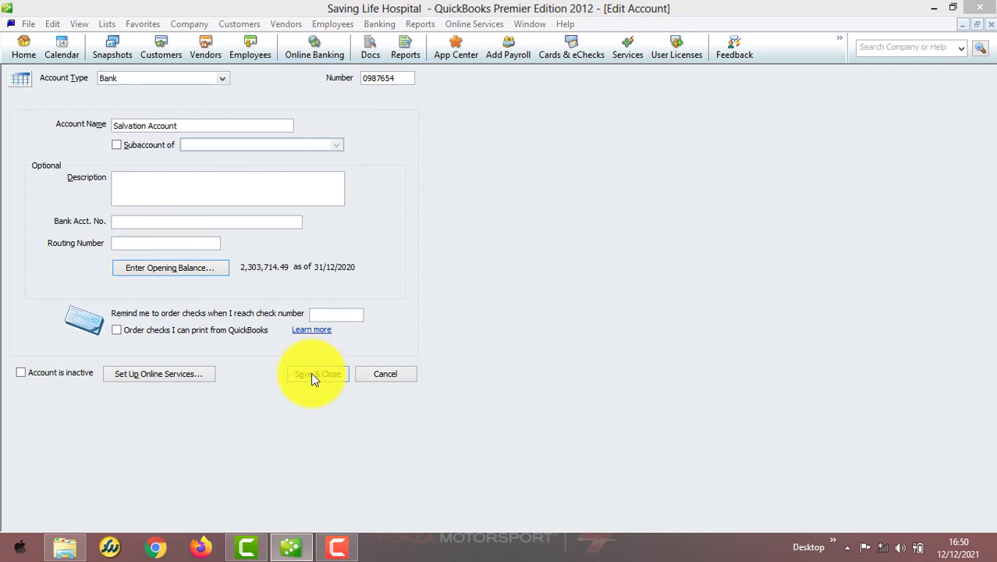
{"action": "left_click", "coordinate": [470, 246]}
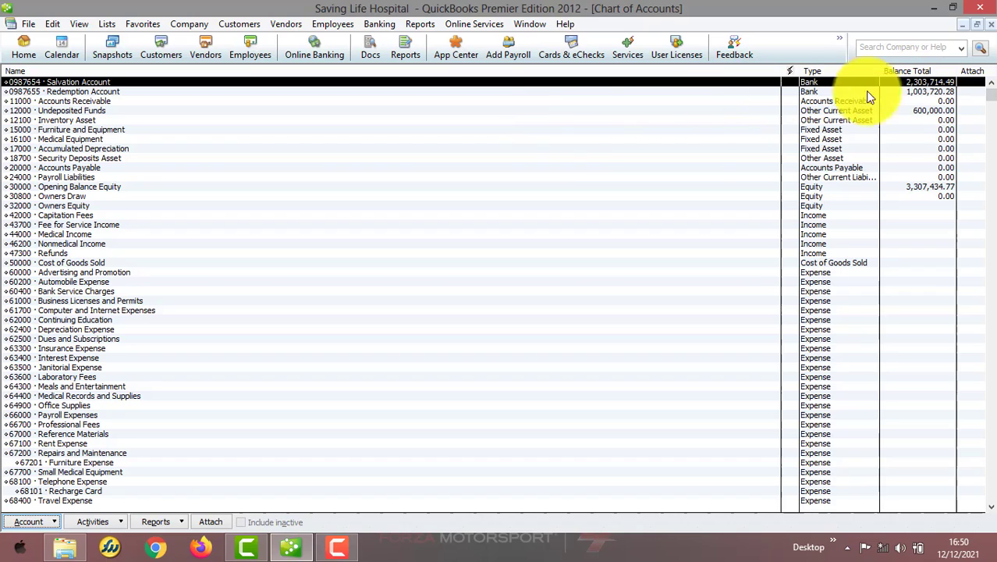
- Check the Opening Balance Equity and Accounts Payable entries, and view the Vendor Center before closing it
{"action": "left_click", "coordinate": [825, 188]}
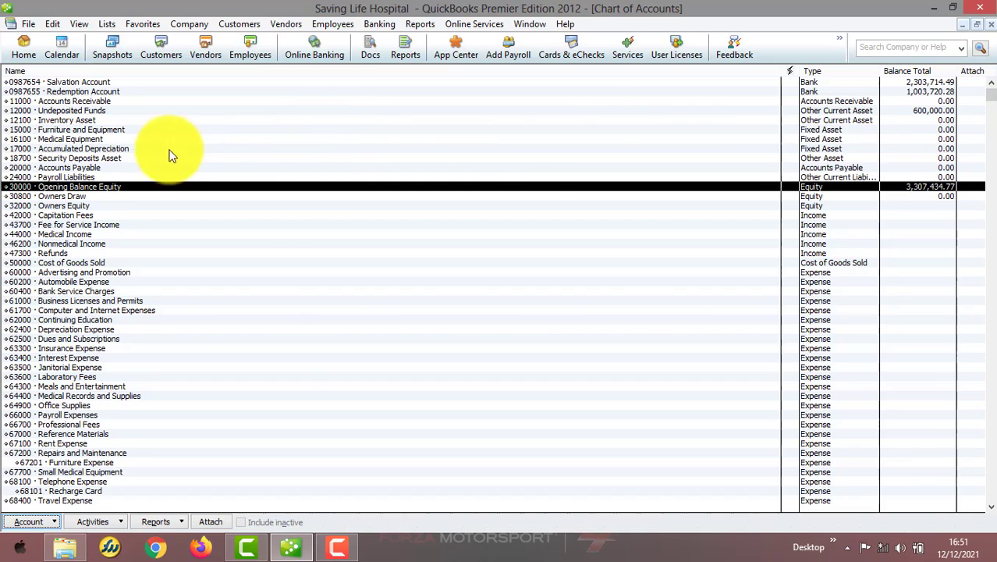
{"action": "left_click", "coordinate": [100, 168]}
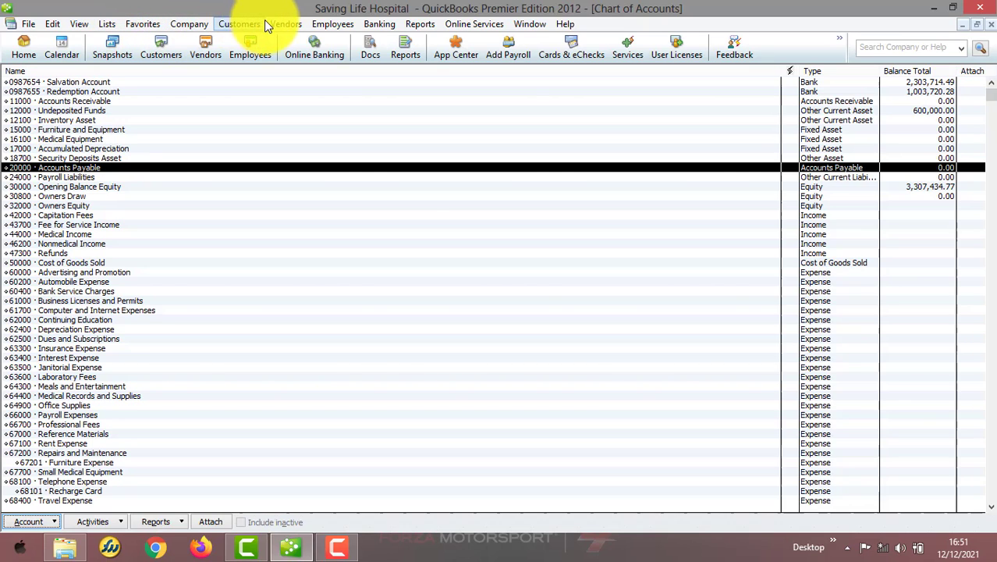
{"action": "left_click", "coordinate": [287, 21]}
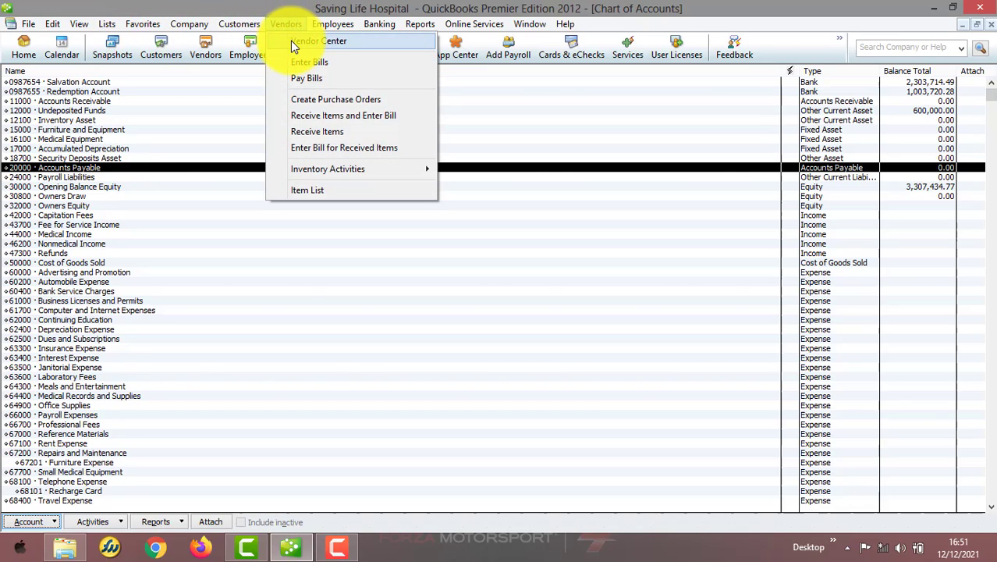
{"action": "left_click", "coordinate": [292, 40]}
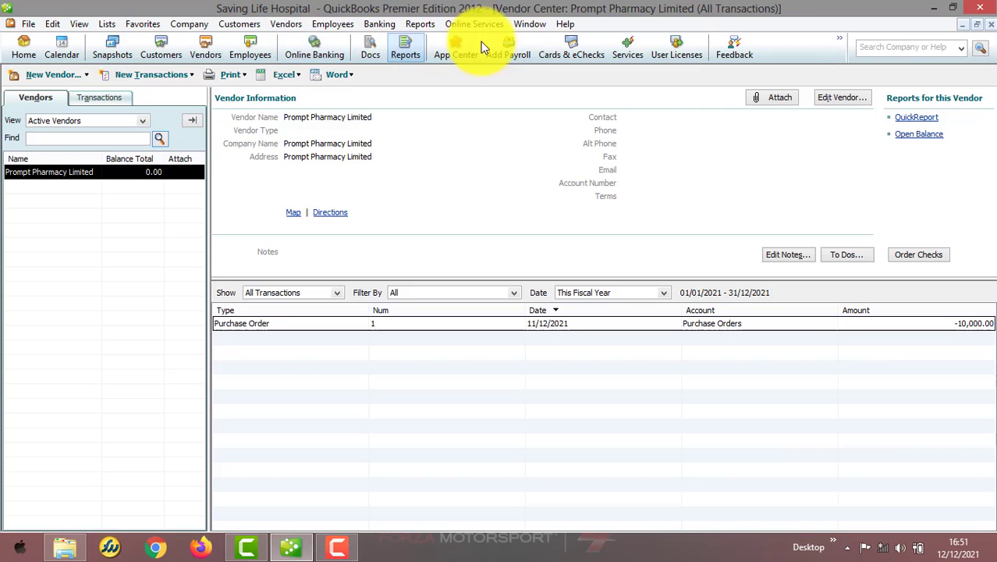
{"action": "left_click", "coordinate": [991, 24]}
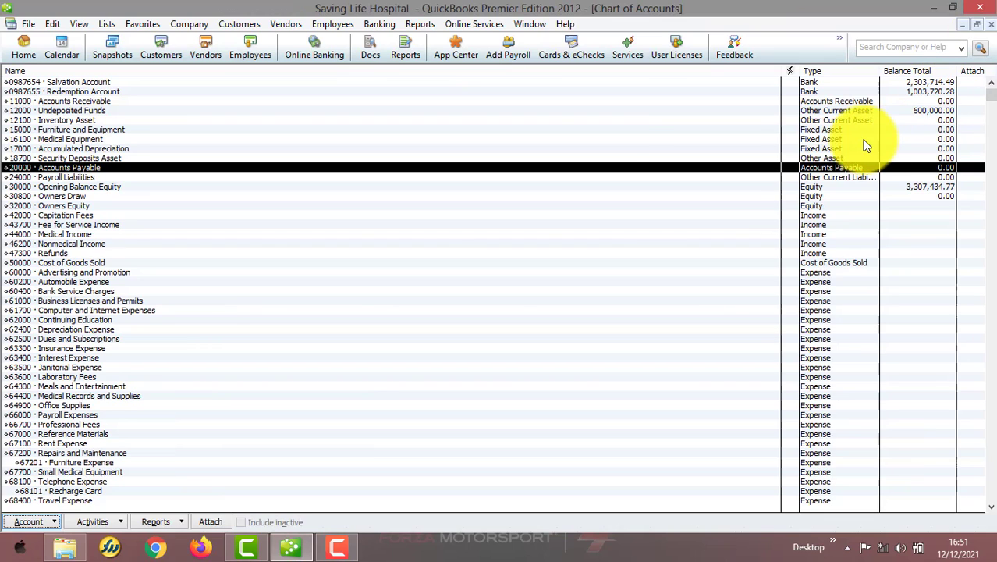
- Start a purchase order for Prompt Pharmacy Limited with the item Drug and the description Drugs
{"action": "left_click", "coordinate": [280, 27]}
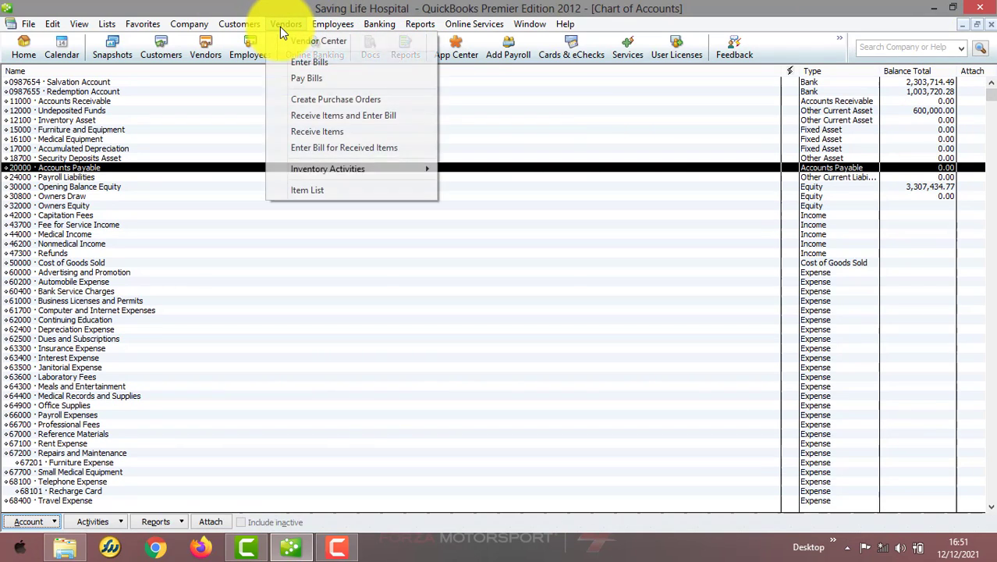
{"action": "left_click", "coordinate": [323, 100]}
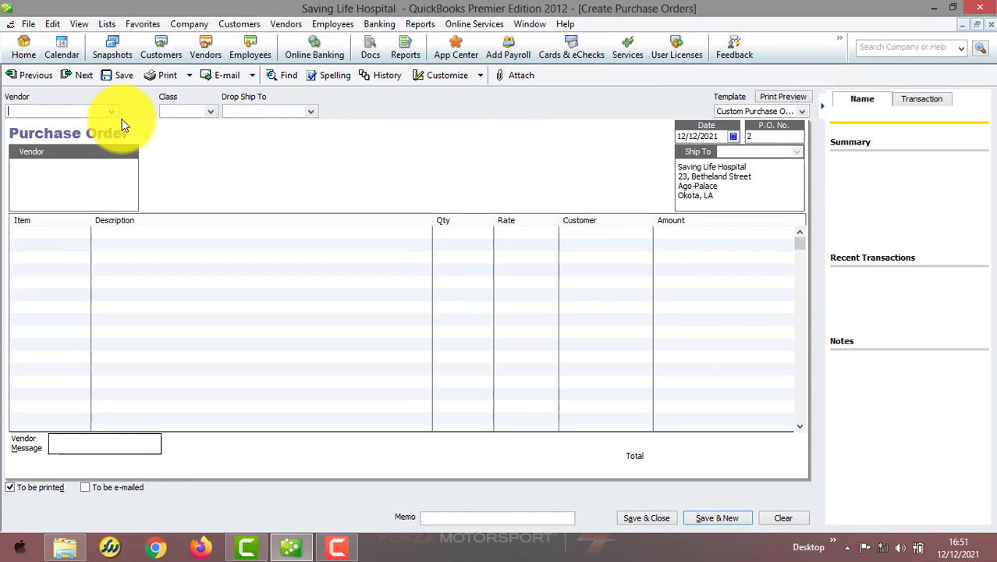
{"action": "type", "text": "Prompt Pharmacy Limited"}
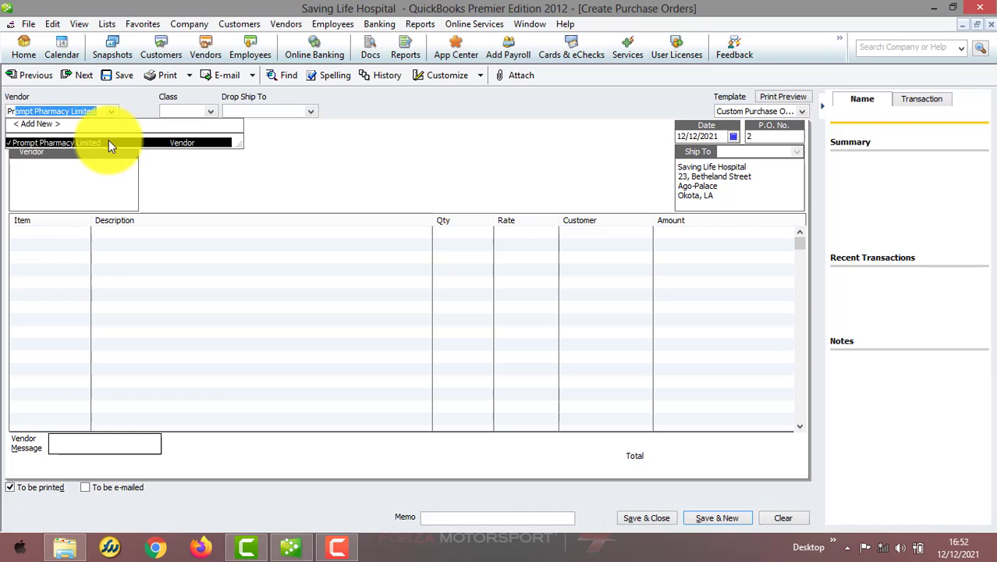
{"action": "left_click", "coordinate": [109, 143]}
{"action": "left_click", "coordinate": [85, 232]}
{"action": "type", "text": "Drug"}
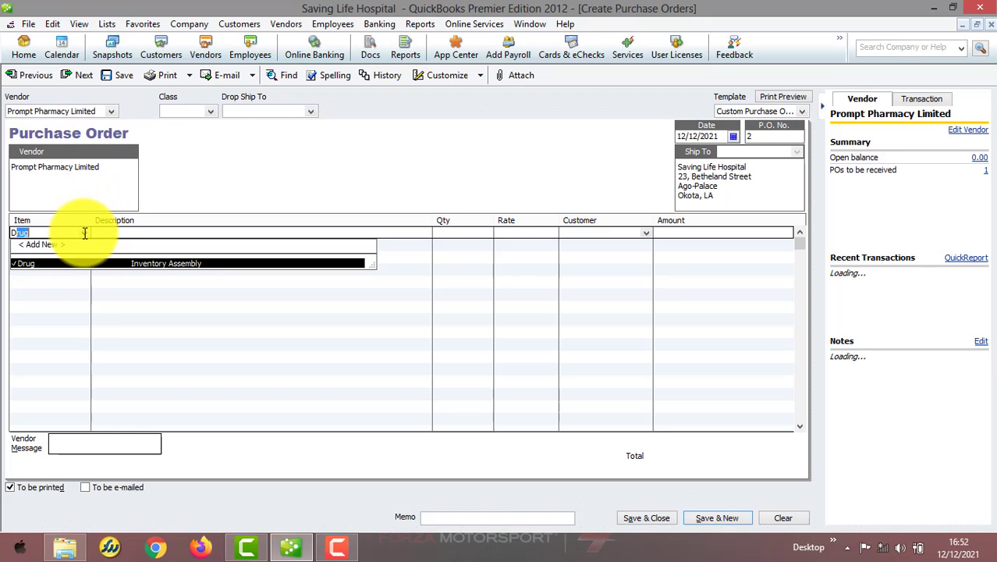
{"action": "left_click", "coordinate": [80, 263]}
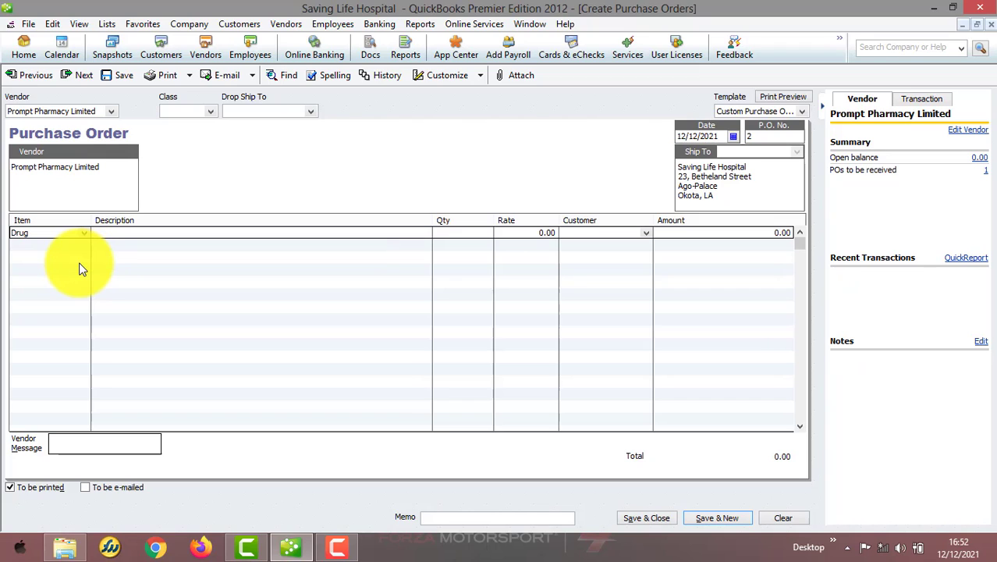
{"action": "type", "text": "Drugs"}
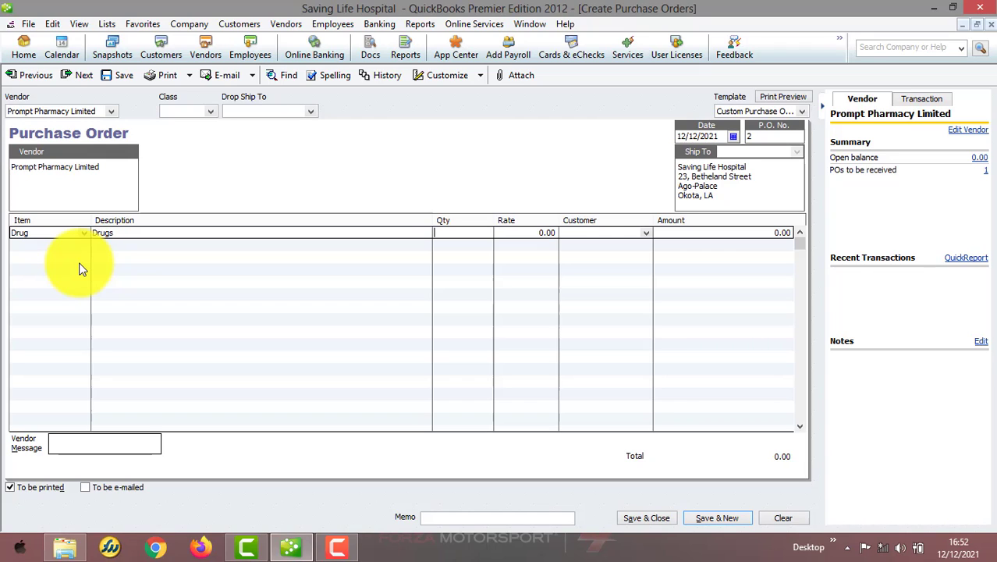
- Set the Drug line's rate to 1,000,004.00 and accept updating the item with the new cost
{"action": "key", "text": "Tab"}
{"action": "type", "text": "1000400"}
{"action": "key", "text": "Tab"}
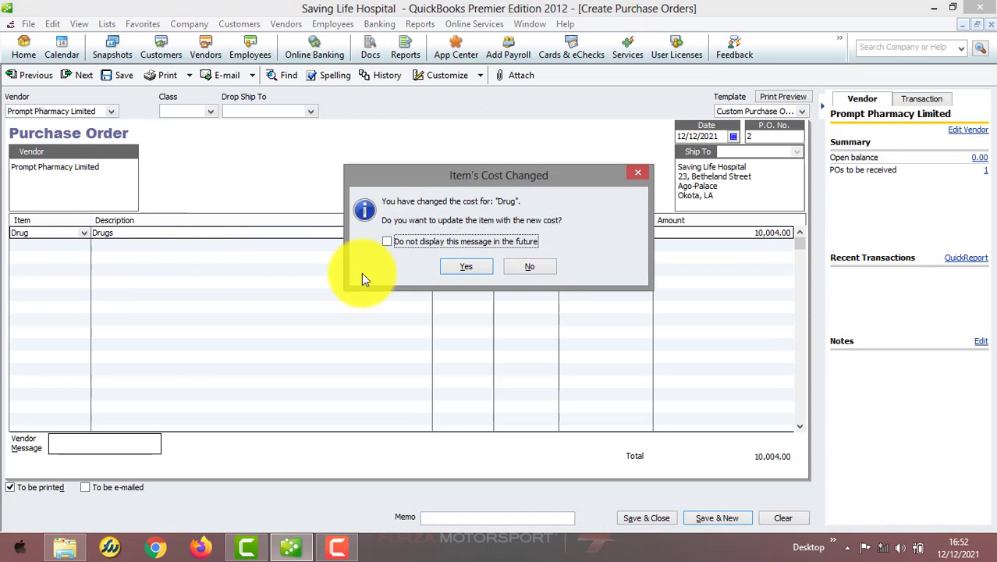
{"action": "left_click", "coordinate": [483, 265]}
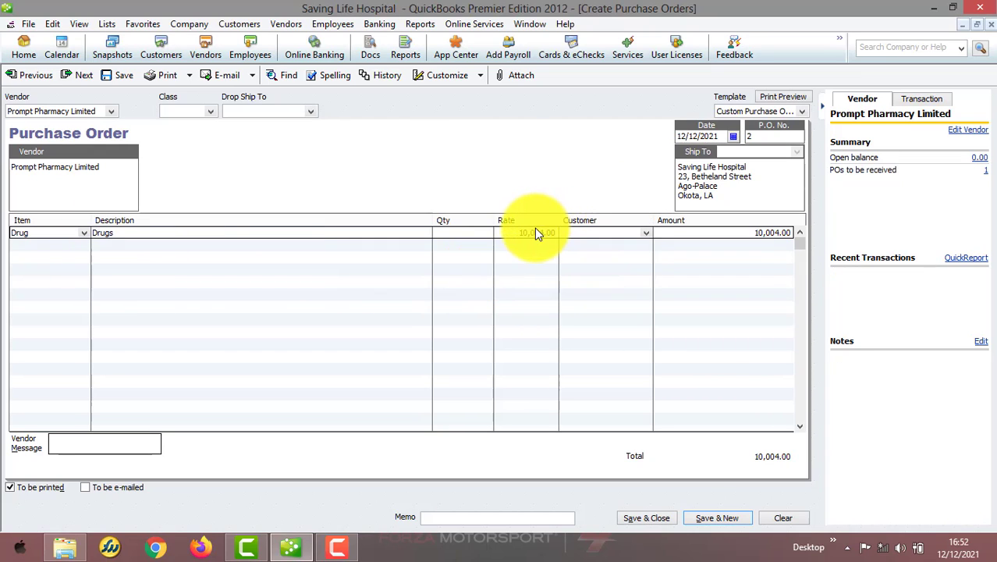
{"action": "type", "text": "00"}
{"action": "key", "text": "Tab"}
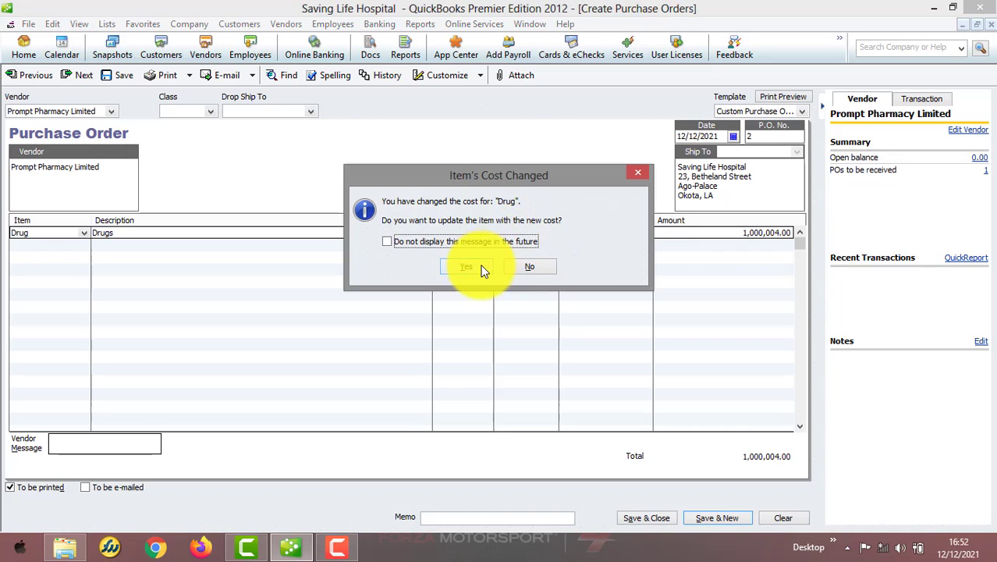
{"action": "left_click", "coordinate": [478, 269]}
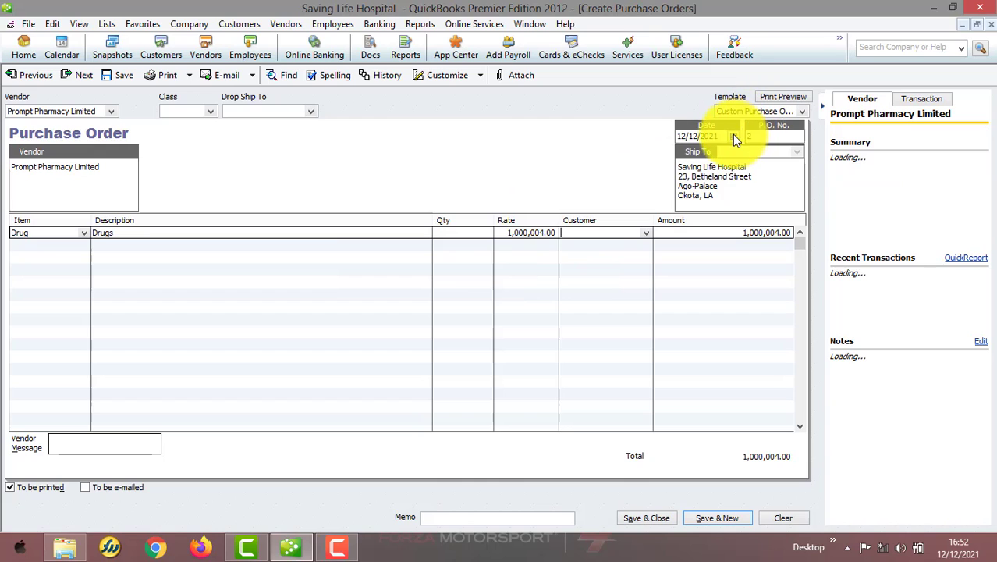
- Set the purchase order date to 05/07/2021
{"action": "left_click", "coordinate": [733, 136]}
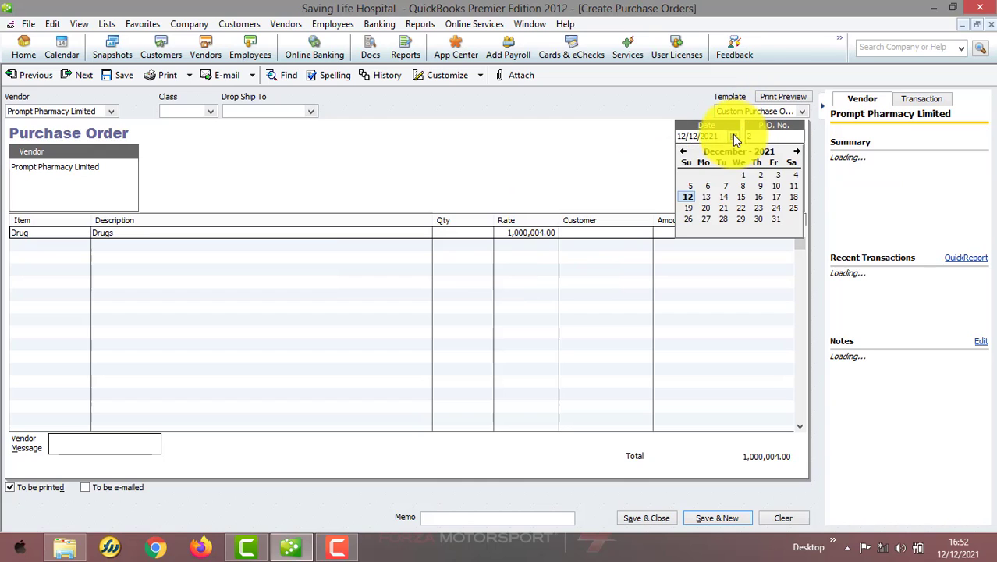
{"action": "left_click", "coordinate": [685, 153]}
{"action": "left_click", "coordinate": [684, 153]}
{"action": "left_click", "coordinate": [684, 153]}
{"action": "left_click", "coordinate": [685, 153]}
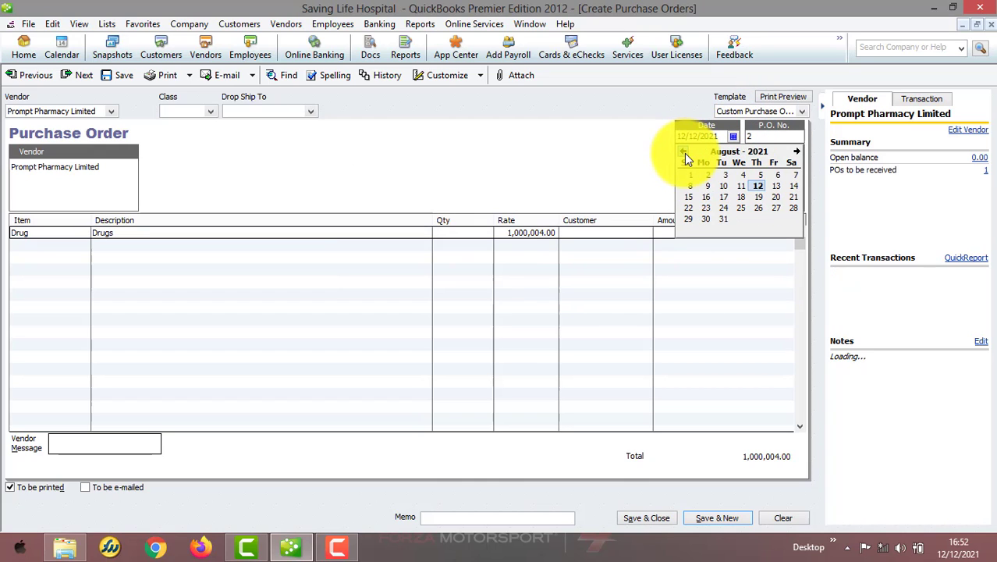
{"action": "left_click", "coordinate": [684, 153]}
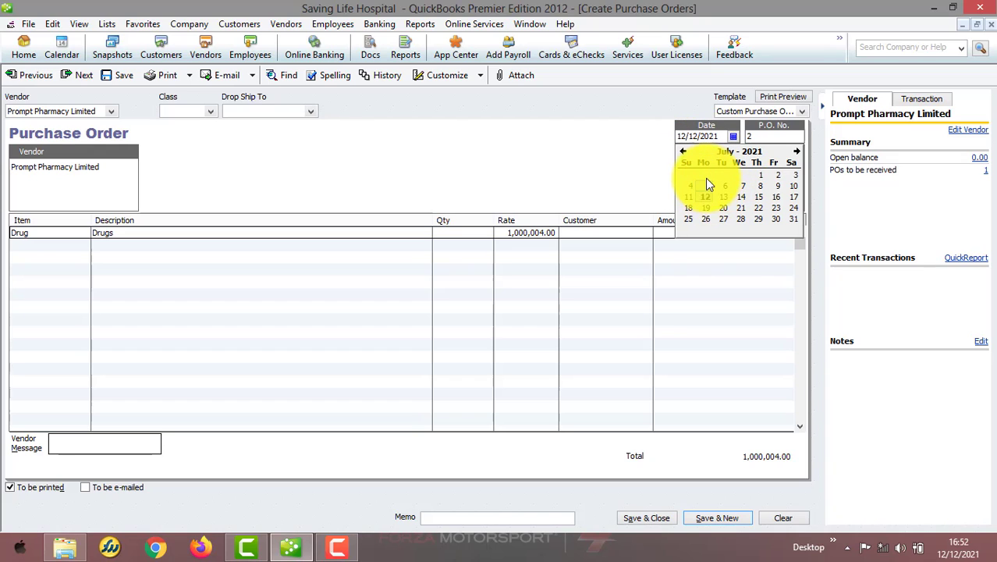
{"action": "left_click", "coordinate": [705, 187]}
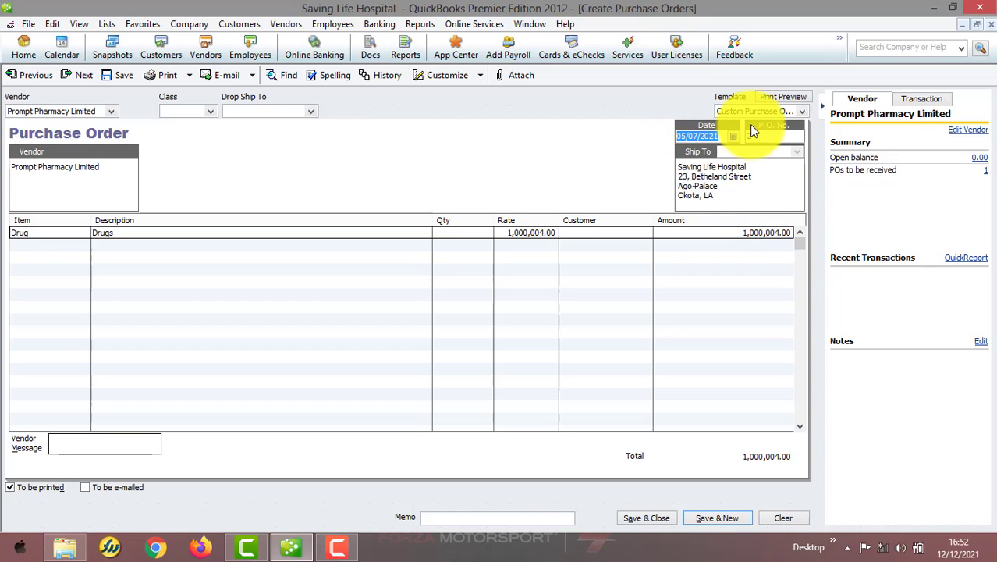
{"action": "left_click", "coordinate": [310, 112]}
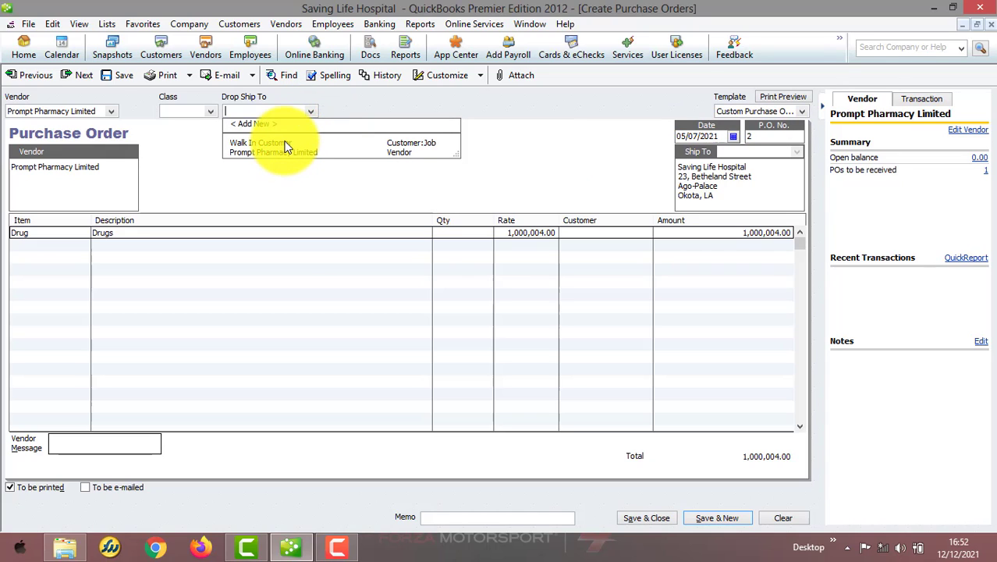
{"action": "left_click", "coordinate": [282, 179]}
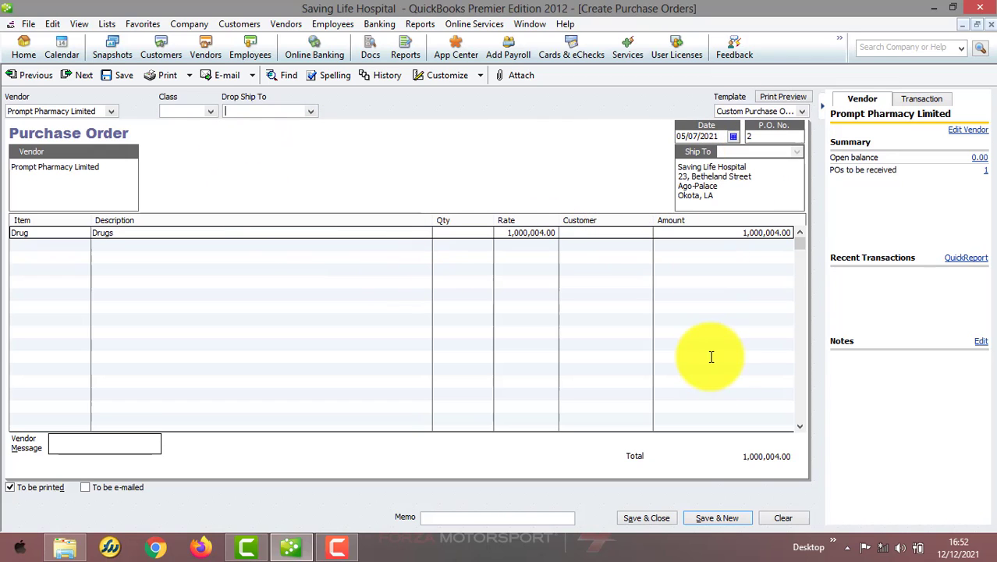
- Save and close the purchase order, accepting the past date and the unassigned class
{"action": "left_click", "coordinate": [675, 519]}
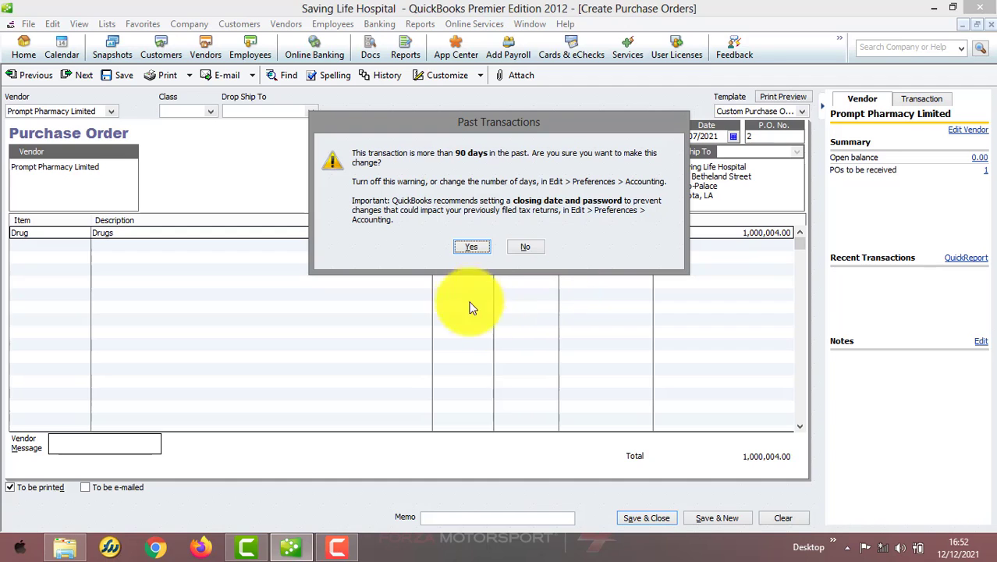
{"action": "left_click", "coordinate": [474, 247]}
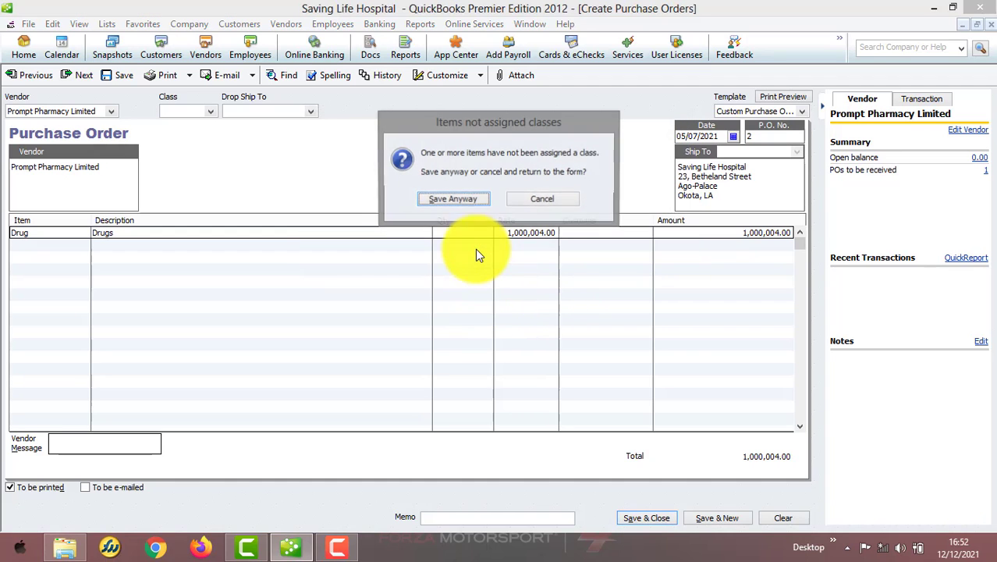
{"action": "left_click", "coordinate": [460, 199]}
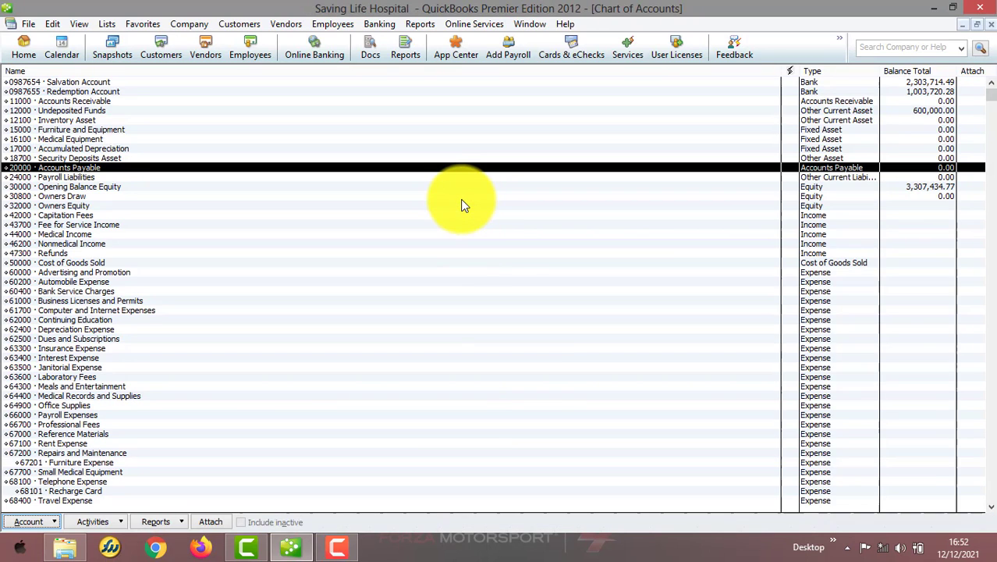
- Start a bill for items received from Prompt Pharmacy Limited against its purchase order no. 2 dated 05/07/2021
{"action": "left_click", "coordinate": [281, 23]}
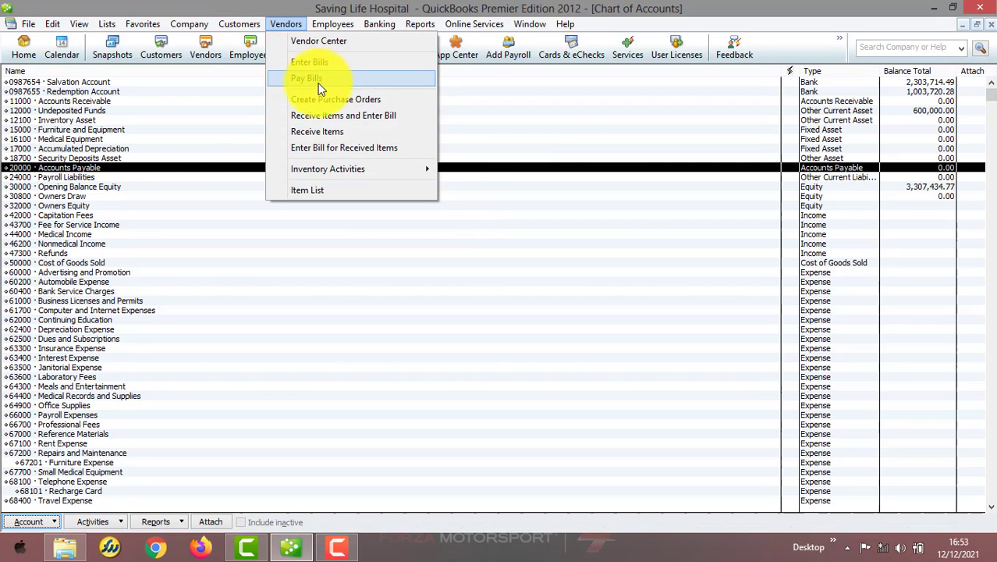
{"action": "left_click", "coordinate": [326, 116]}
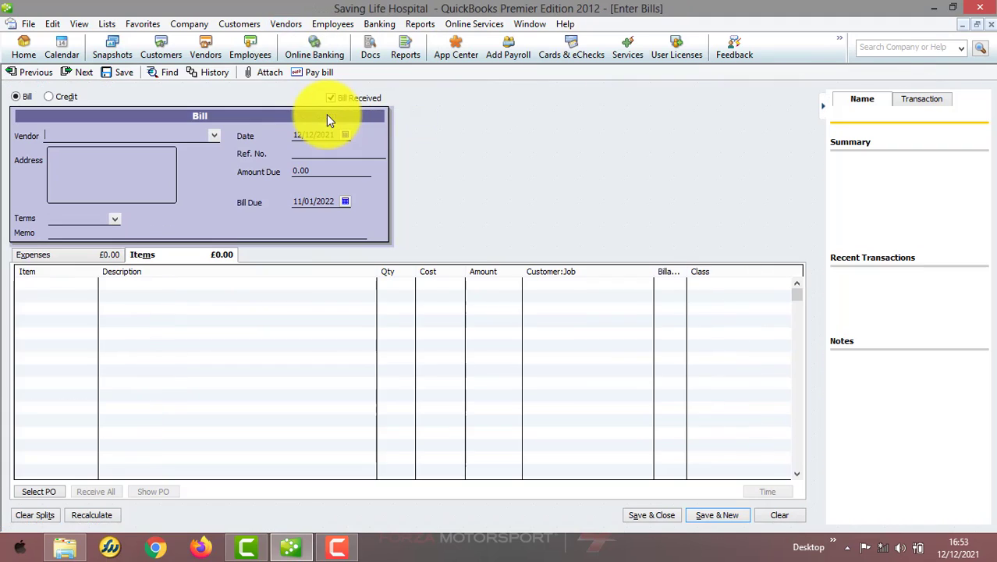
{"action": "left_click", "coordinate": [220, 134]}
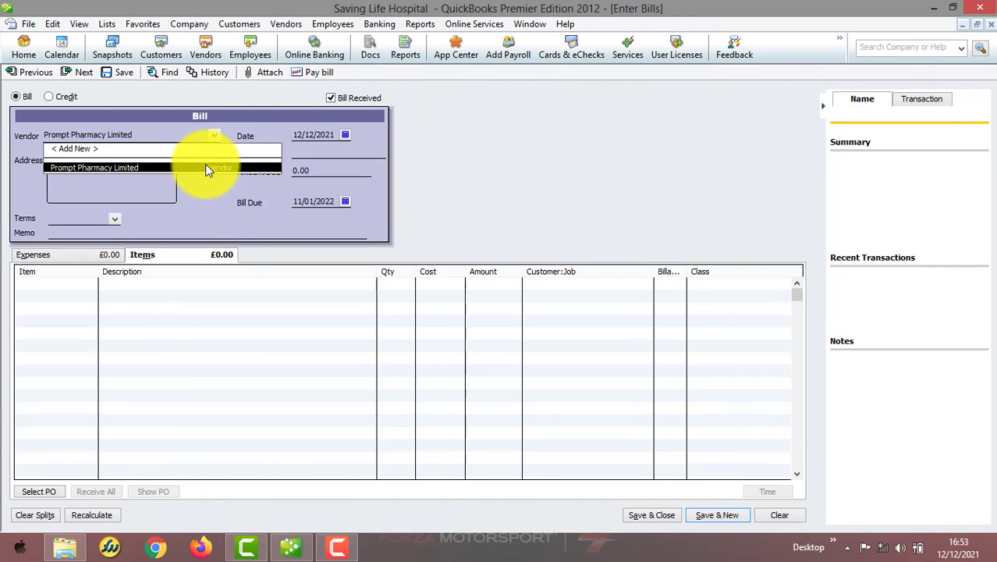
{"action": "left_click", "coordinate": [207, 169]}
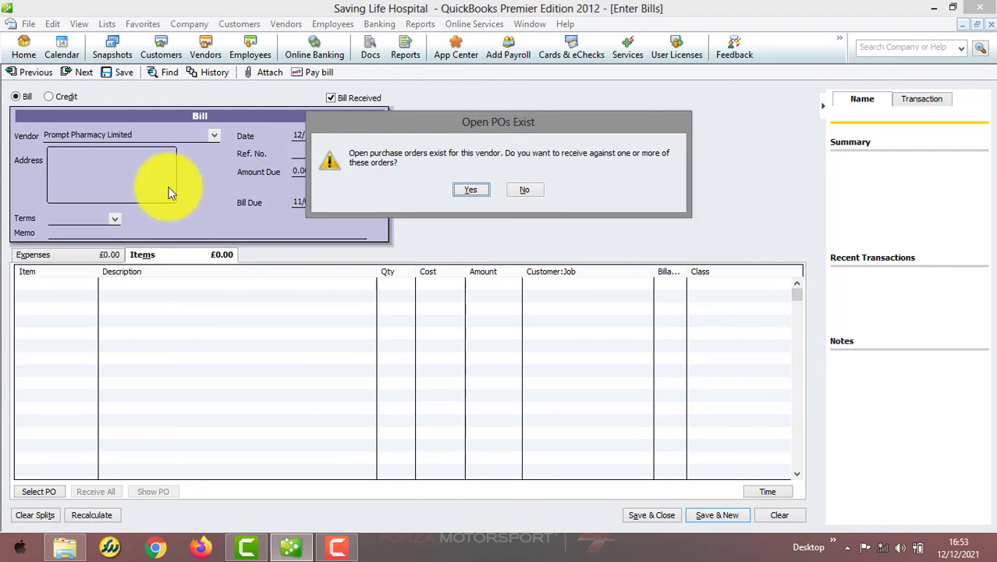
{"action": "left_click", "coordinate": [461, 190]}
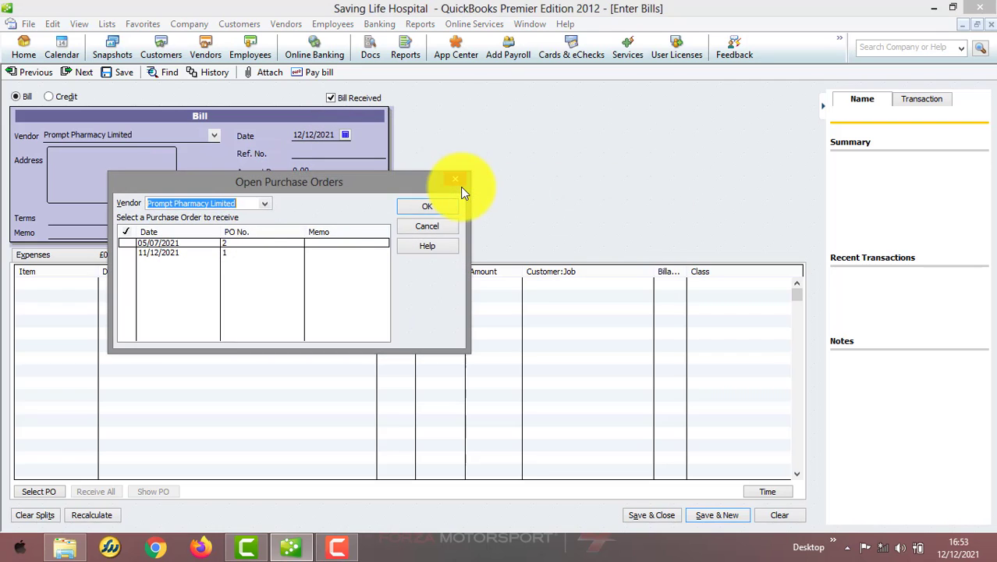
{"action": "left_click", "coordinate": [126, 243]}
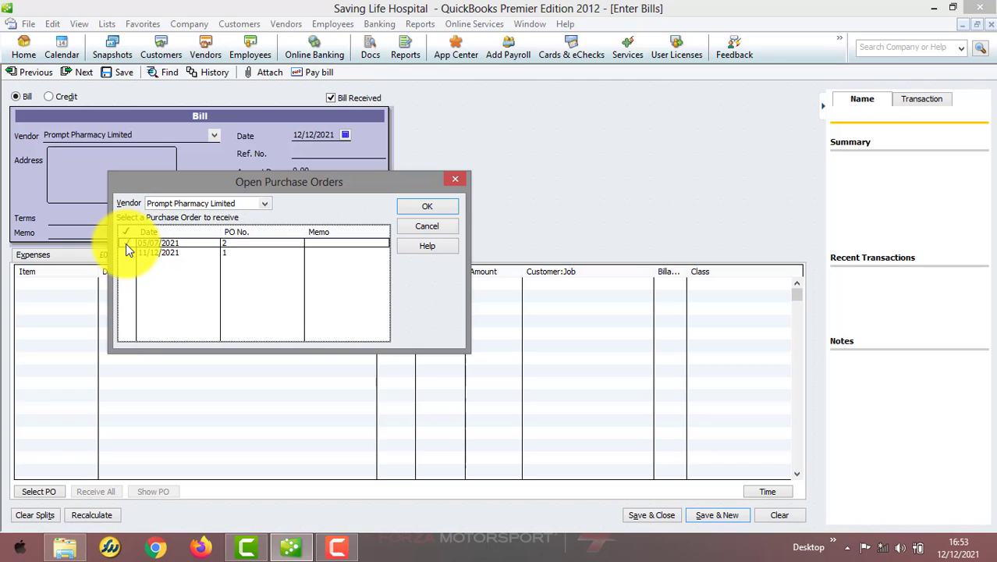
{"action": "left_click", "coordinate": [416, 210]}
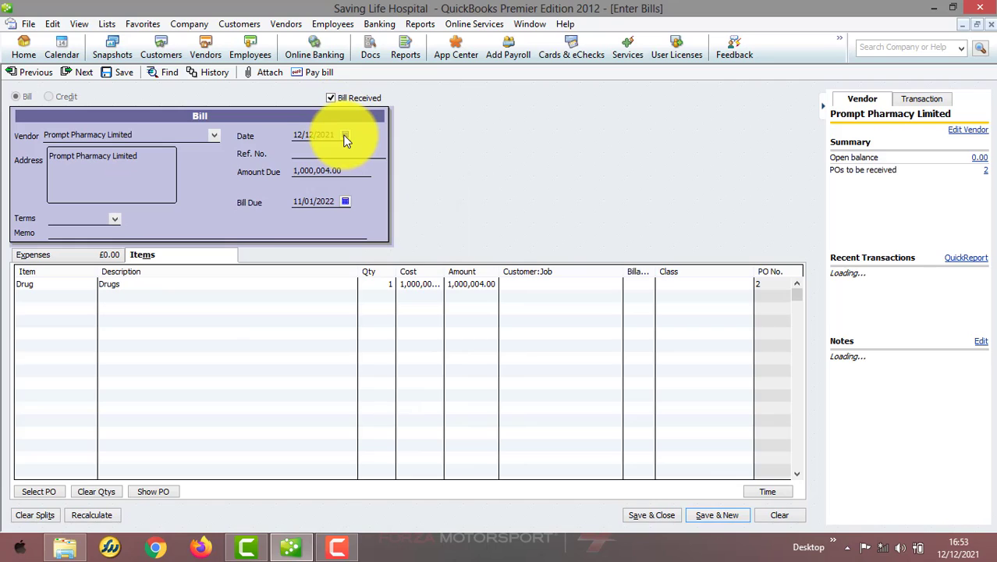
- Set the bill's terms to Due on receipt, its memo to Being Drugs Received and its date to 13/08/2021
{"action": "left_click", "coordinate": [114, 221]}
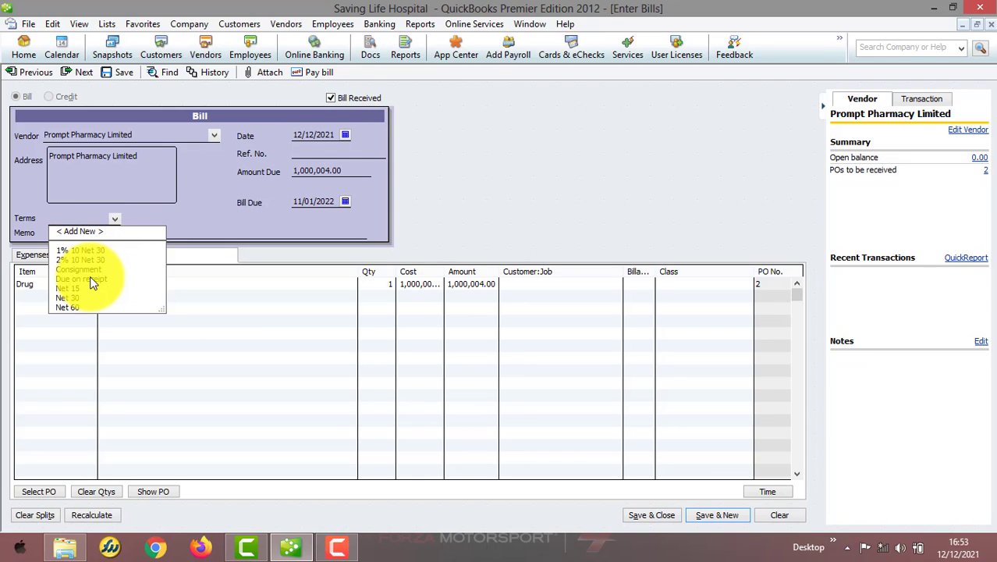
{"action": "left_click", "coordinate": [89, 279]}
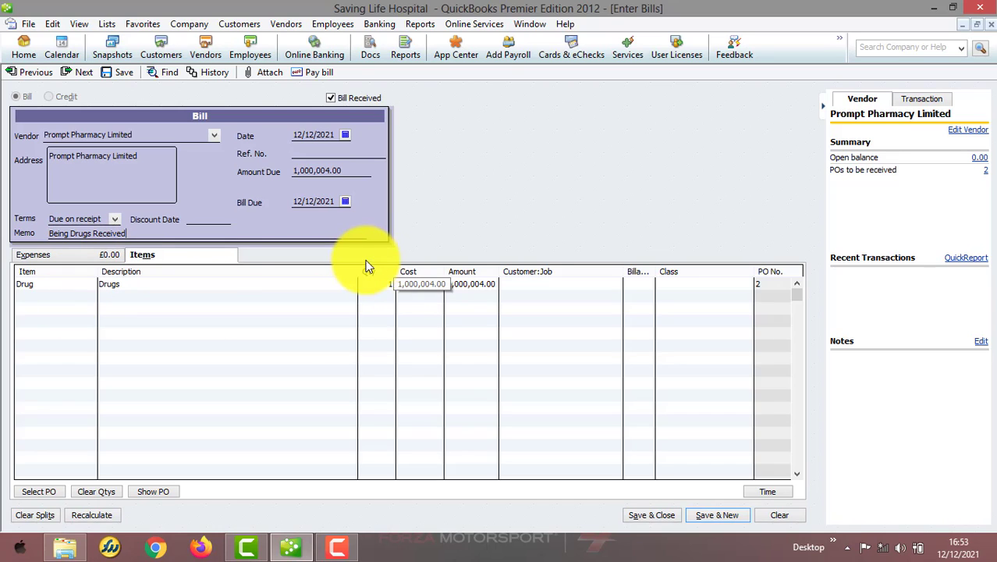
{"action": "left_click", "coordinate": [345, 134]}
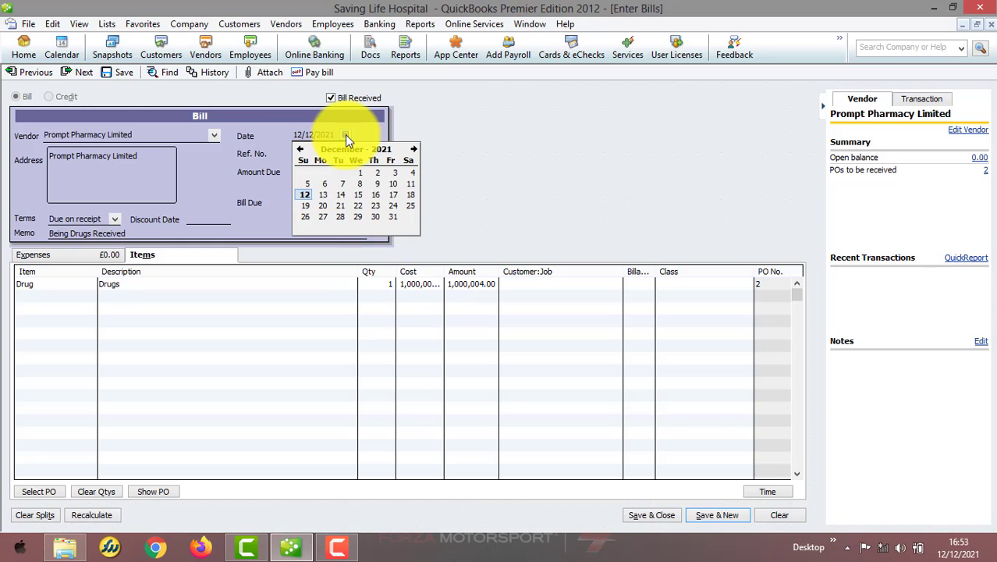
{"action": "left_click", "coordinate": [300, 151]}
{"action": "left_click", "coordinate": [300, 151]}
{"action": "left_click", "coordinate": [300, 150]}
{"action": "left_click", "coordinate": [299, 151]}
{"action": "left_click", "coordinate": [299, 151]}
{"action": "left_click", "coordinate": [299, 151]}
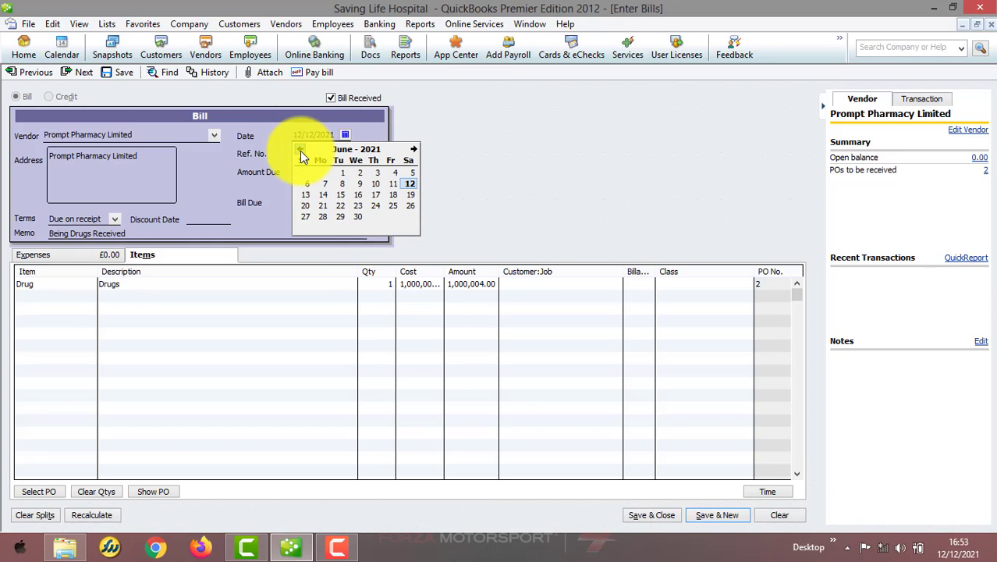
{"action": "left_click", "coordinate": [414, 149]}
{"action": "left_click", "coordinate": [413, 150]}
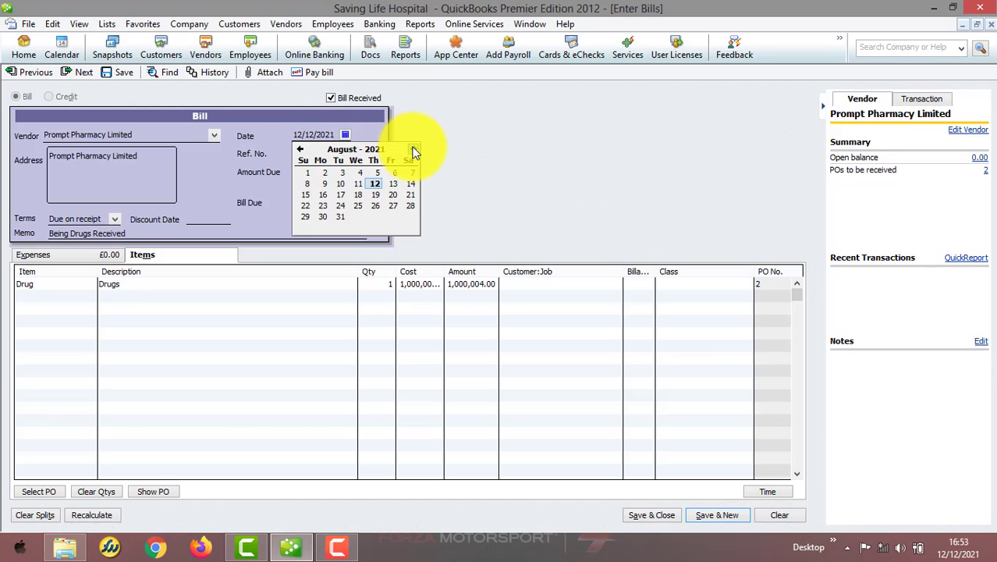
{"action": "left_click", "coordinate": [394, 184]}
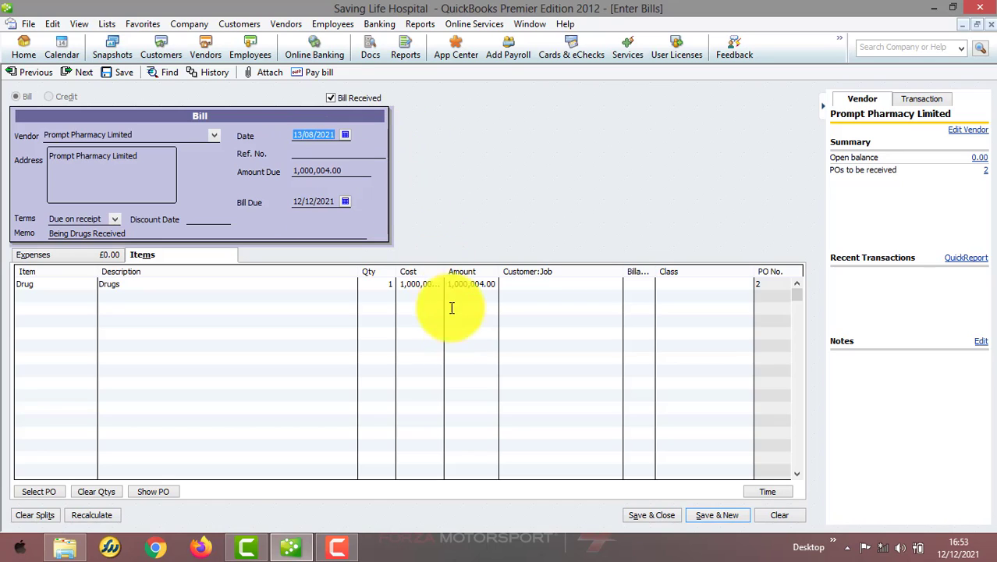
- Save and close the bill, keeping the new vendor terms and accepting the past date and unassigned class, and select the Inventory Asset account
{"action": "left_click", "coordinate": [636, 515]}
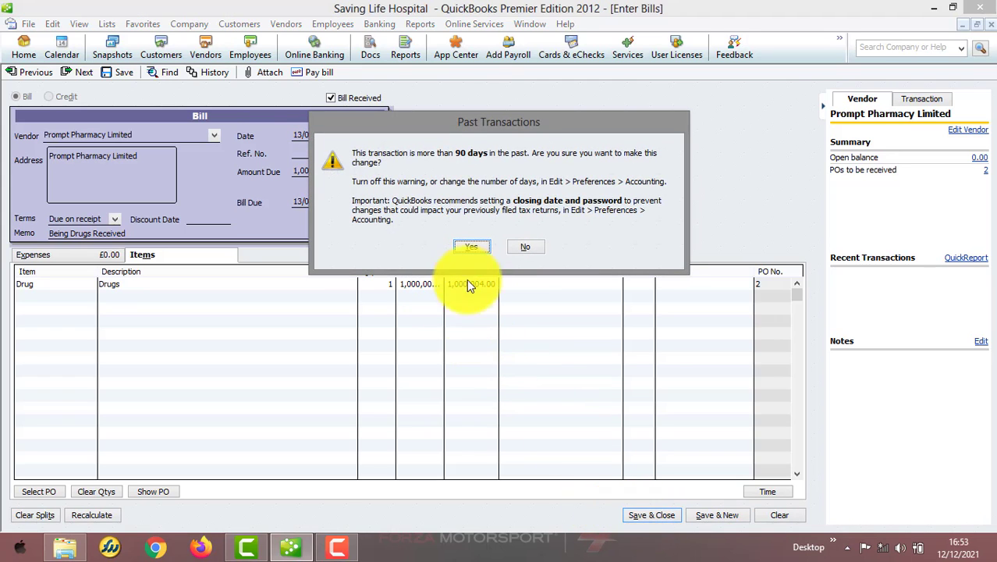
{"action": "left_click", "coordinate": [476, 249]}
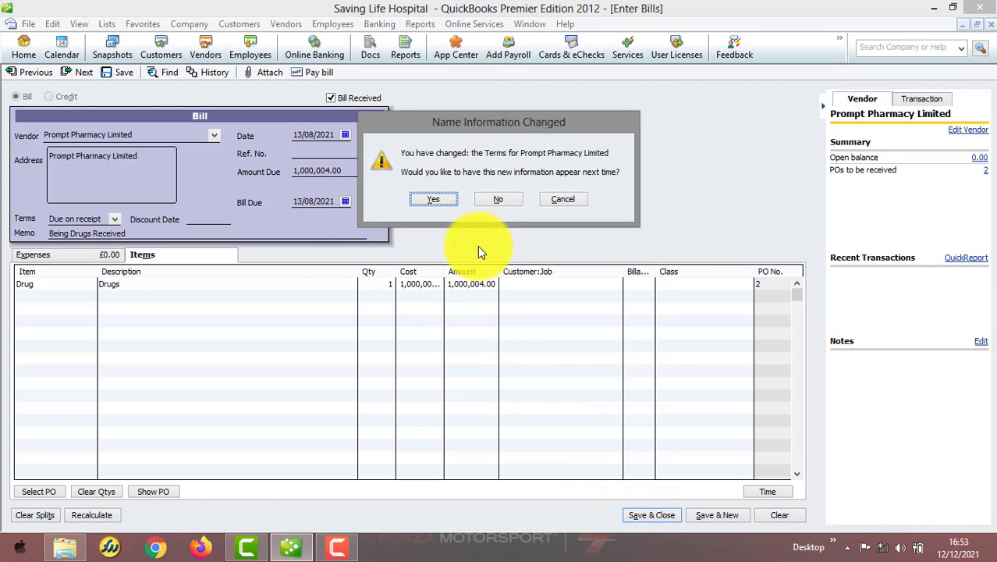
{"action": "left_click", "coordinate": [450, 201]}
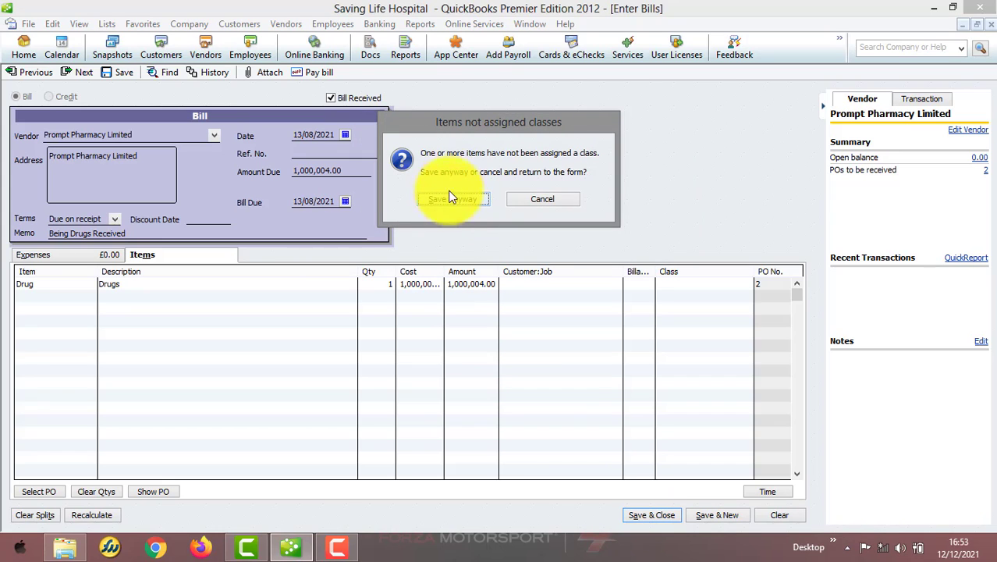
{"action": "left_click", "coordinate": [461, 198]}
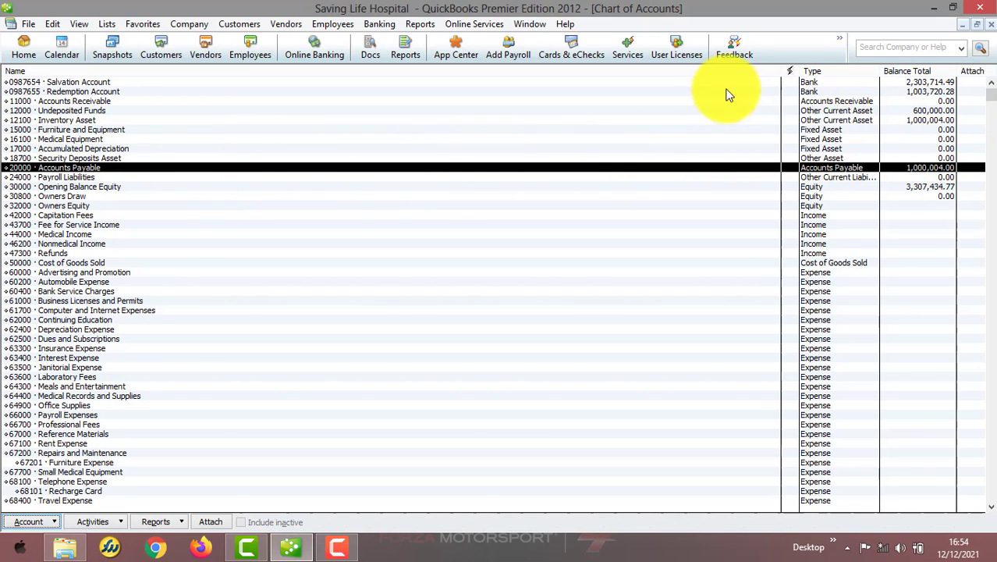
{"action": "left_click", "coordinate": [934, 124]}
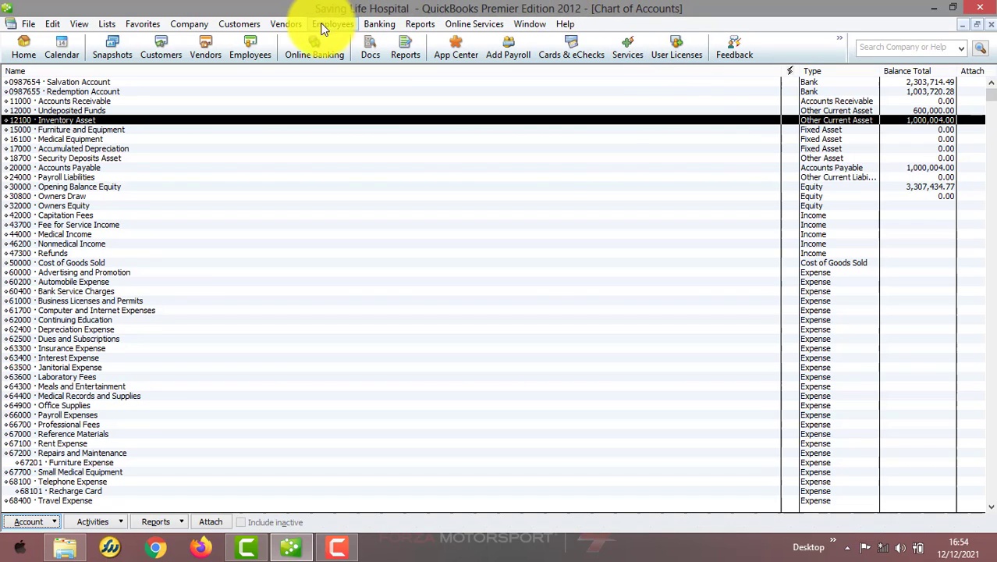
- Open bill payment and select the Prompt Pharmacy Limited bill due 13/08/2021 for payment
{"action": "left_click", "coordinate": [287, 25]}
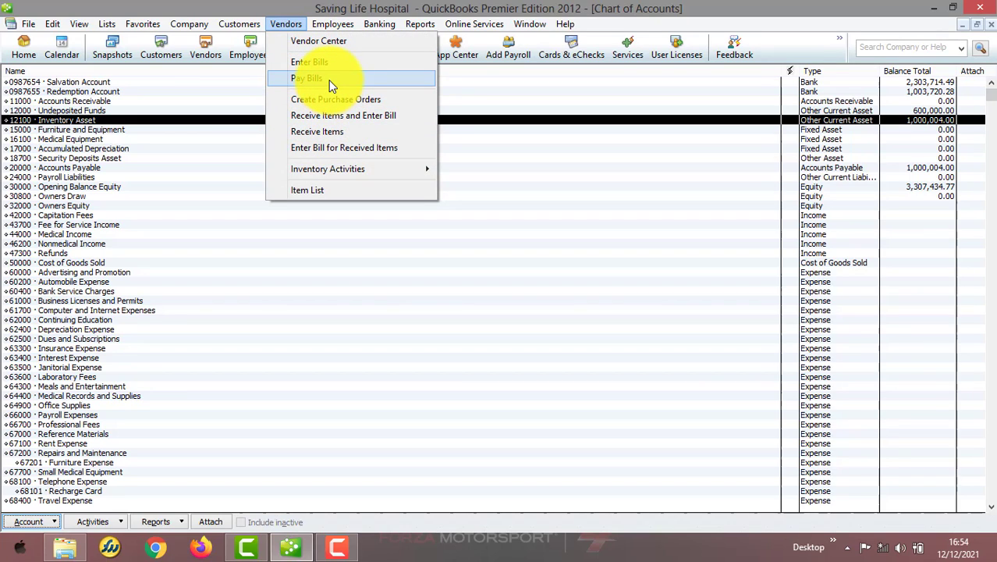
{"action": "left_click", "coordinate": [331, 85]}
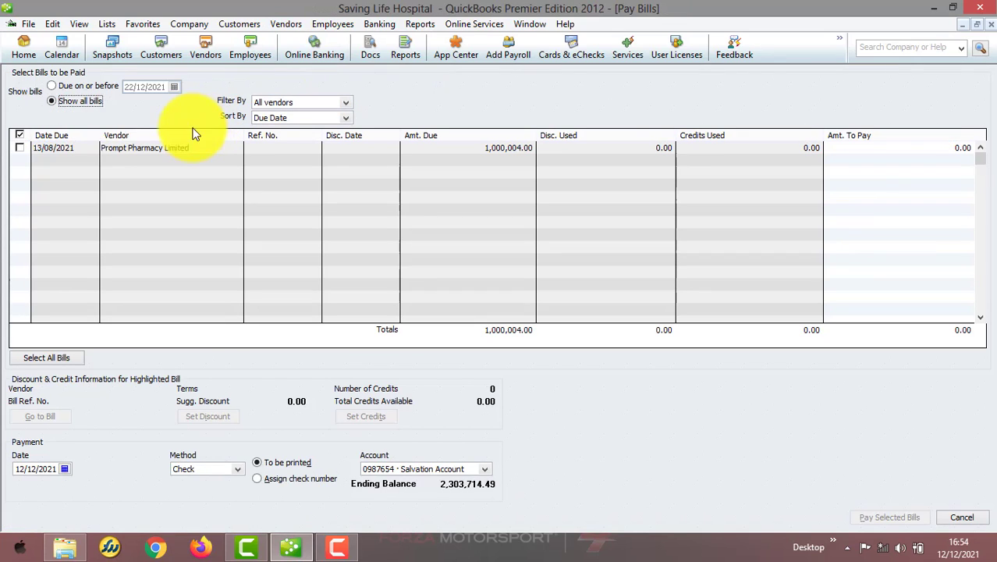
{"action": "left_click", "coordinate": [20, 149]}
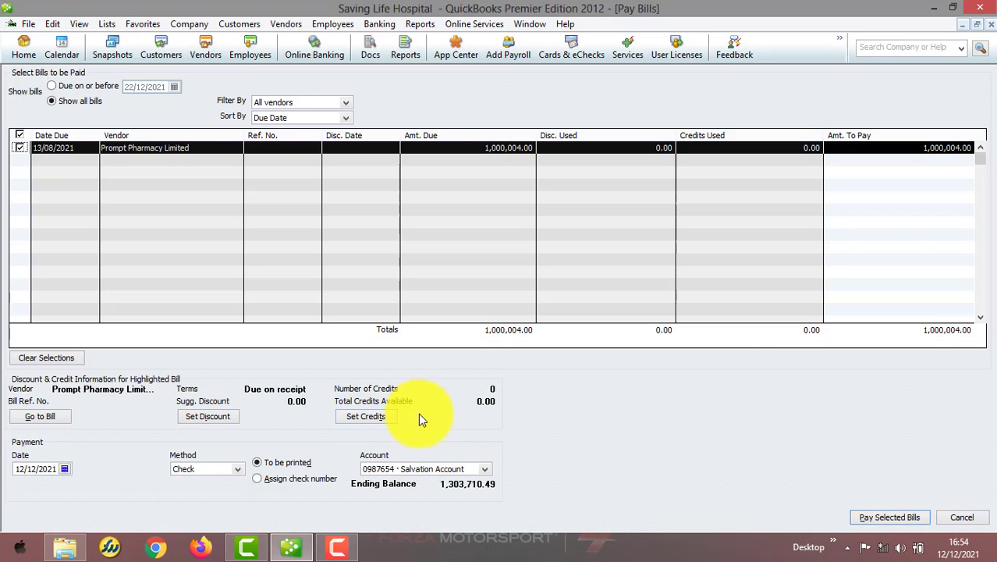
- Set a discount amount of 5,000.00 on the selected Prompt Pharmacy Limited bill
{"action": "left_click", "coordinate": [207, 415]}
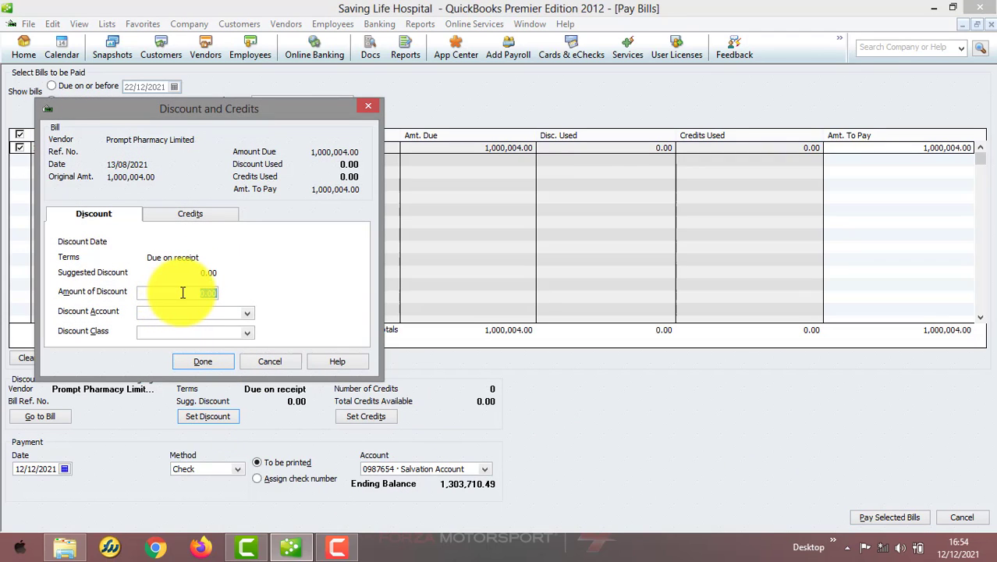
{"action": "left_click", "coordinate": [247, 312]}
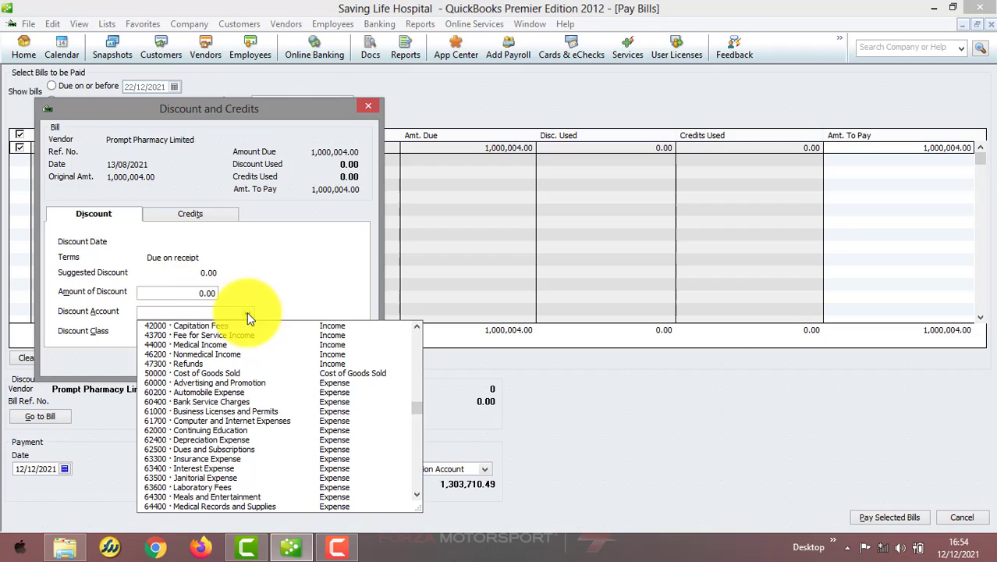
{"action": "left_click", "coordinate": [198, 292]}
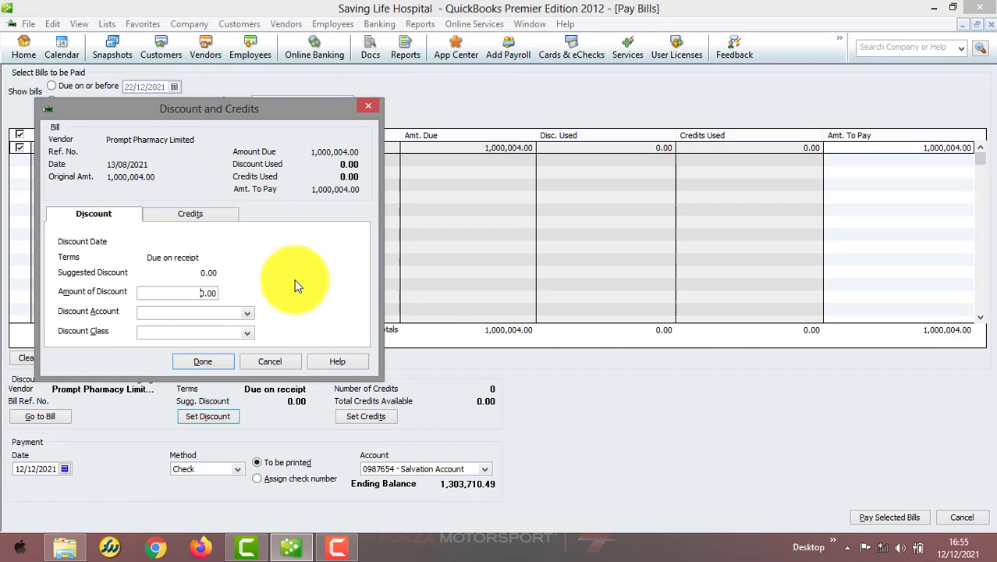
{"action": "type", "text": "500"}
{"action": "left_click", "coordinate": [247, 313]}
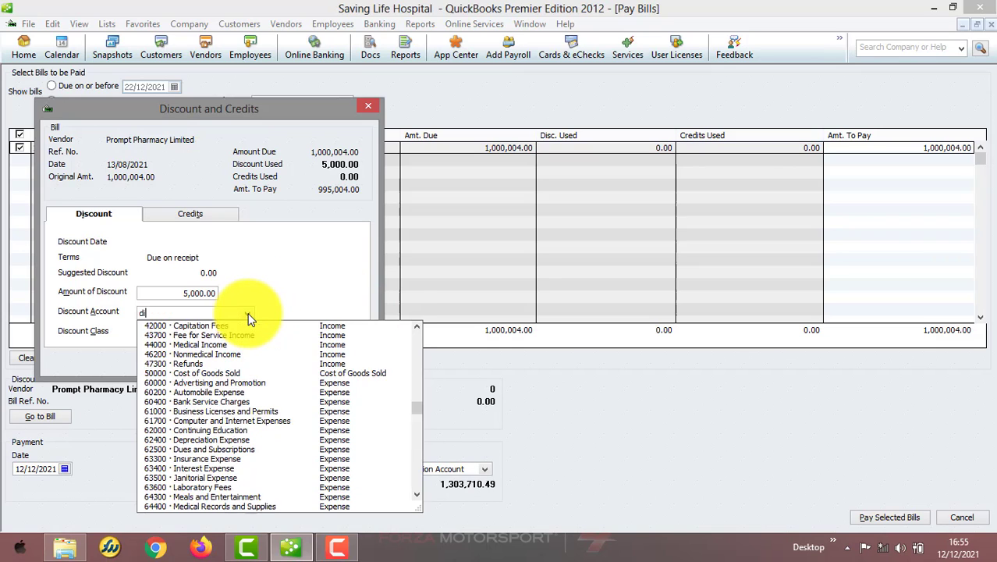
{"action": "type", "text": "dis"}
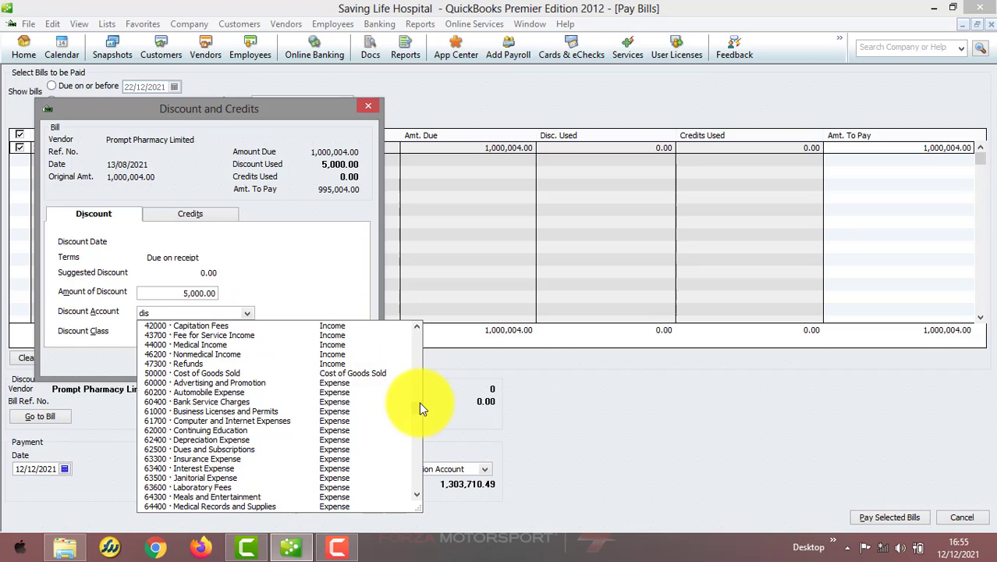
{"action": "left_click_drag", "start_coordinate": [417, 405], "coordinate": [414, 330]}
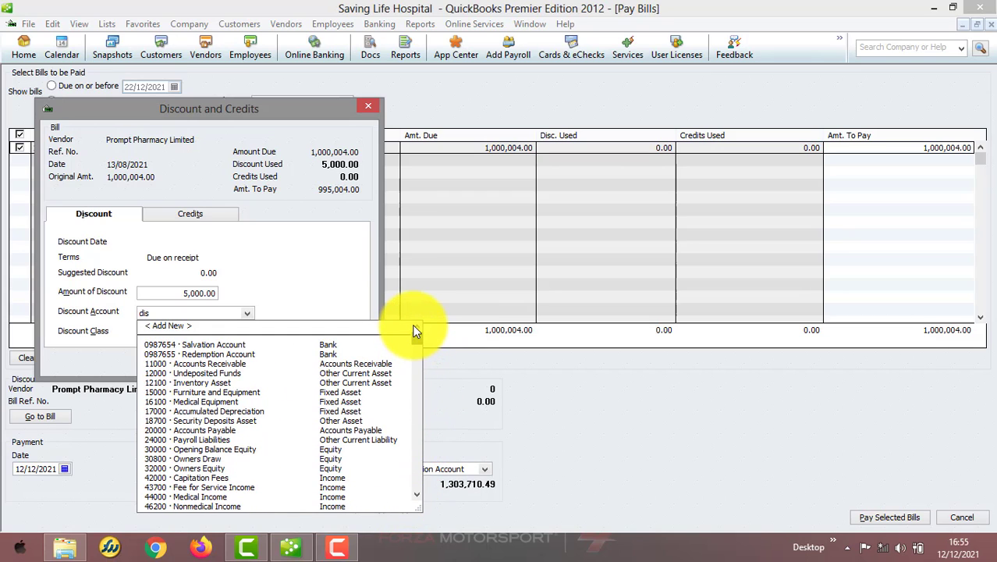
{"action": "left_click", "coordinate": [177, 325]}
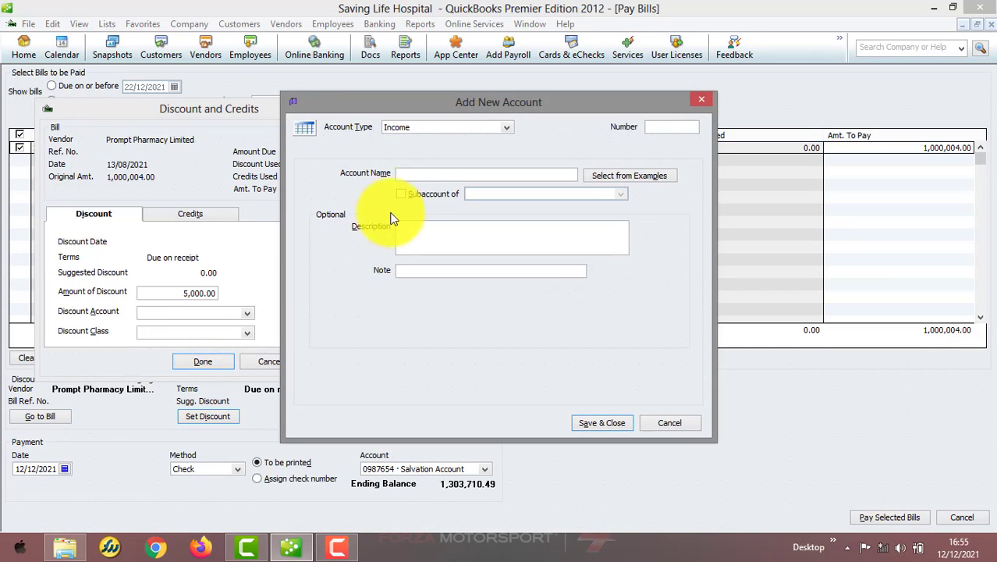
{"action": "left_click", "coordinate": [462, 176]}
{"action": "type", "text": "D"}
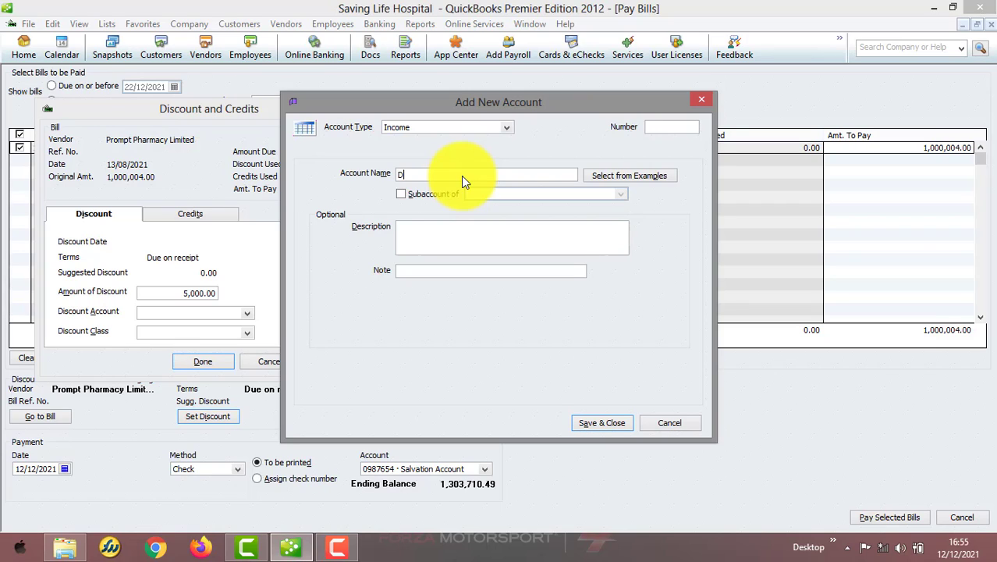
{"action": "type", "text": "iscount Allowed"}
{"action": "key", "text": "Tab"}
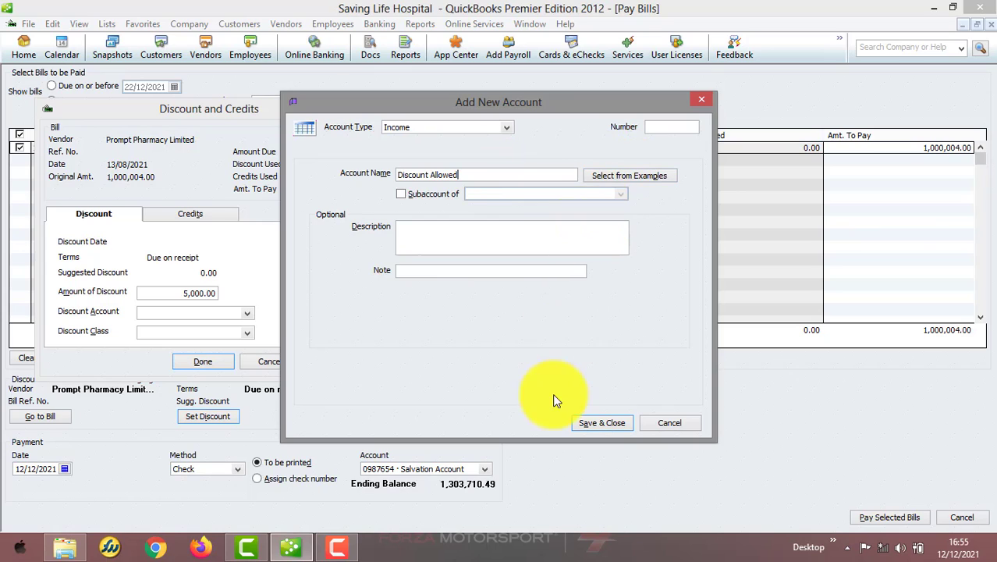
{"action": "left_click", "coordinate": [602, 422]}
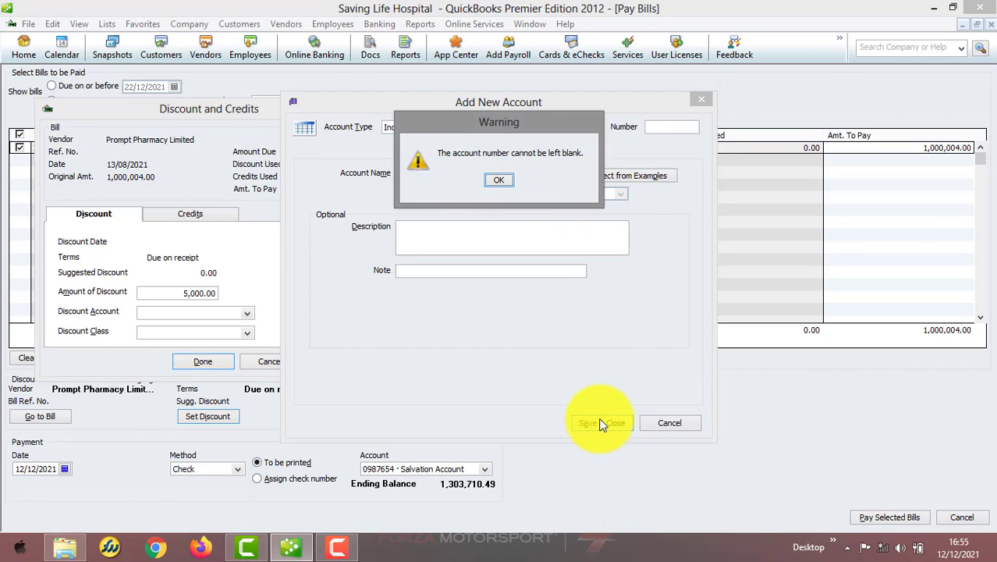
{"action": "left_click", "coordinate": [498, 179]}
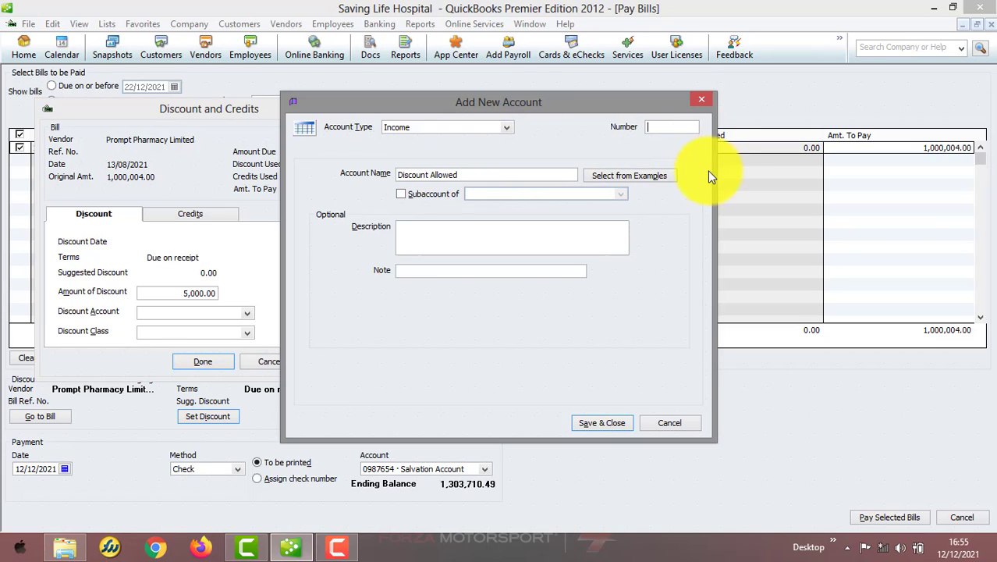
{"action": "left_click", "coordinate": [703, 103]}
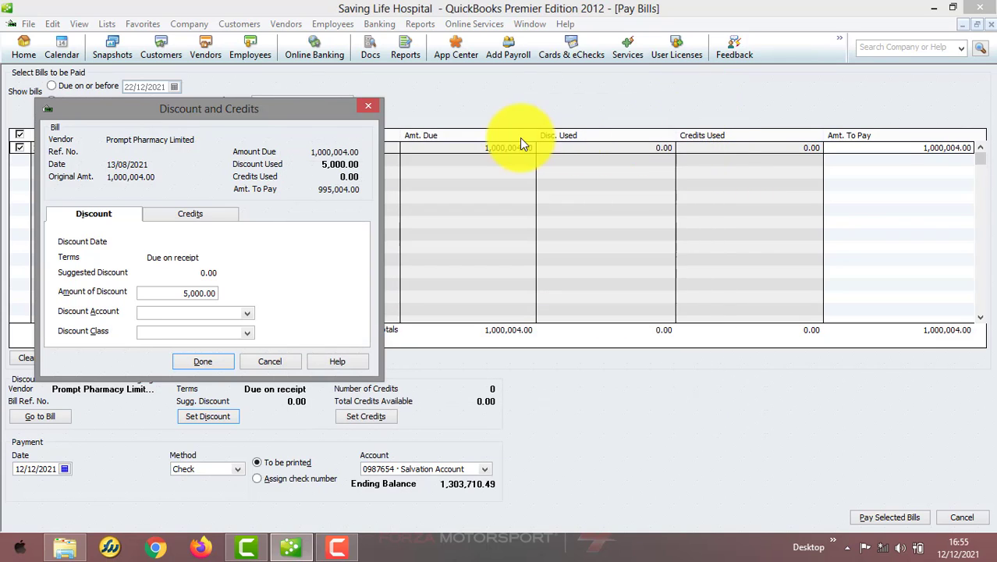
{"action": "left_click", "coordinate": [368, 103]}
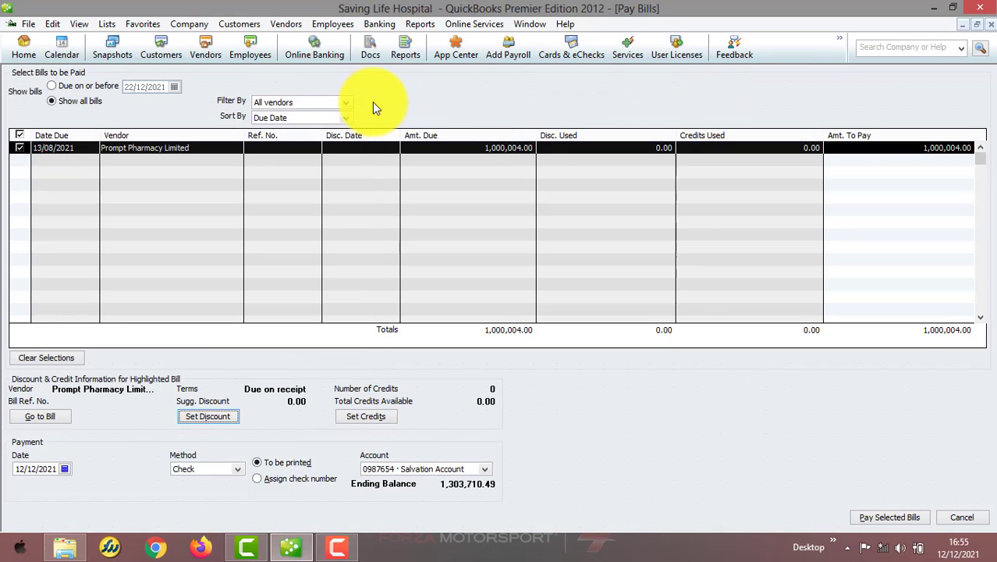
- Examine the chart of accounts for the numbering used by the income accounts
{"action": "left_click", "coordinate": [976, 29]}
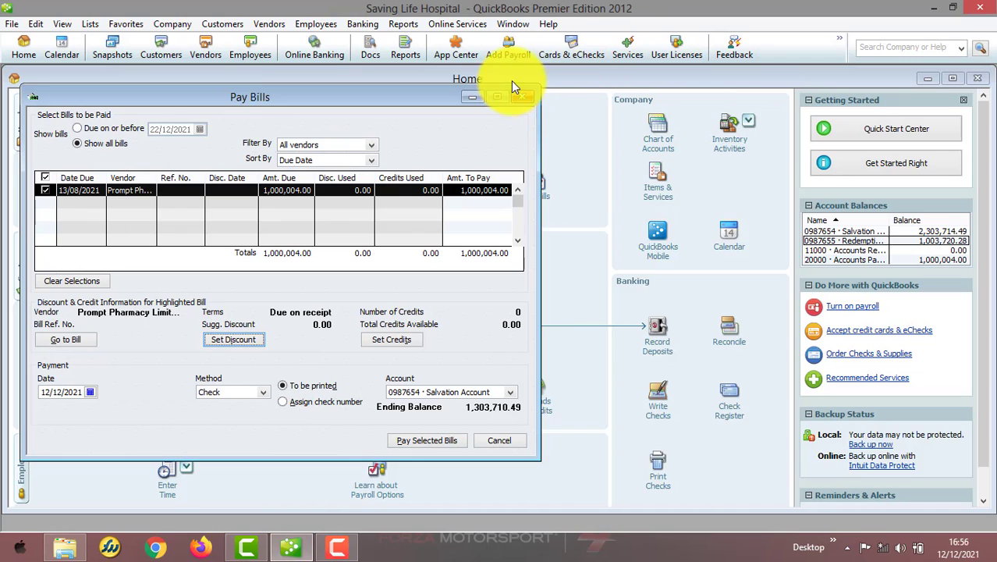
{"action": "left_click", "coordinate": [497, 98]}
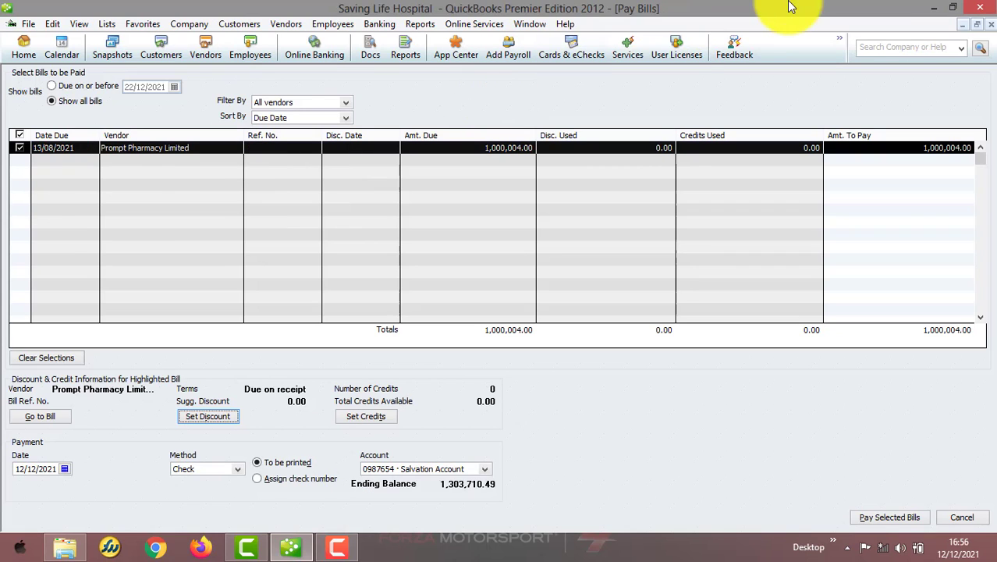
{"action": "left_click", "coordinate": [935, 22]}
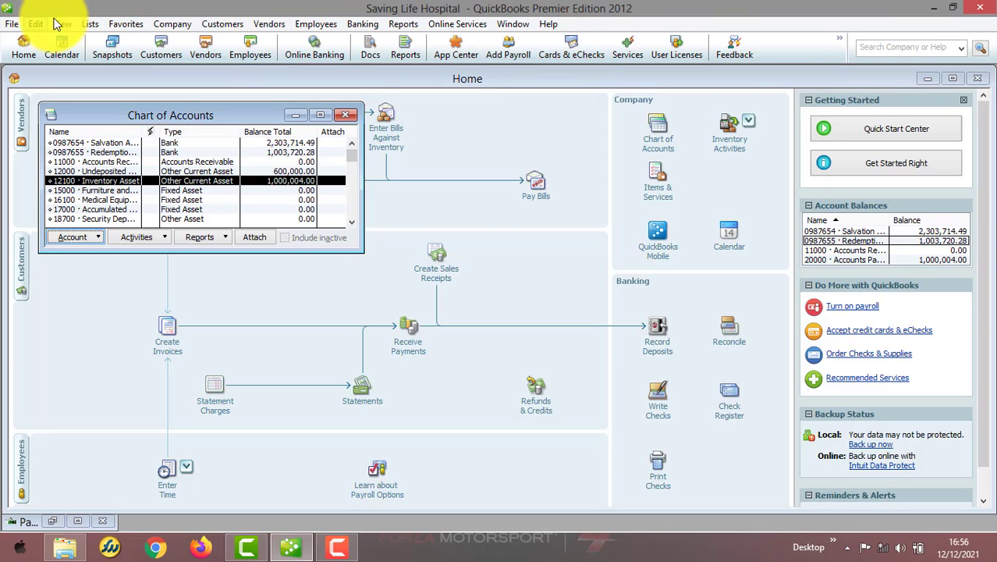
{"action": "left_click", "coordinate": [86, 23]}
{"action": "left_click", "coordinate": [97, 39]}
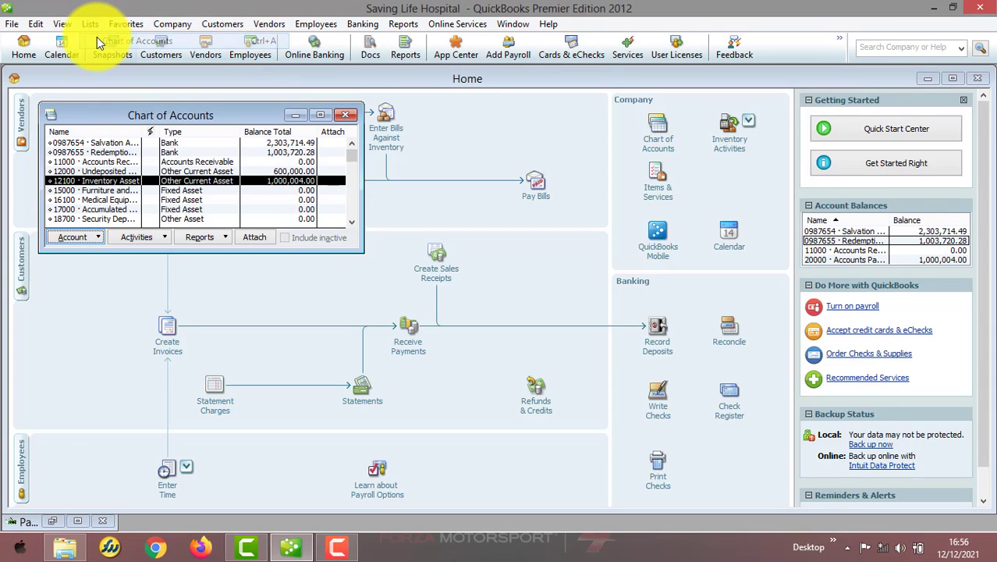
{"action": "left_click", "coordinate": [320, 115]}
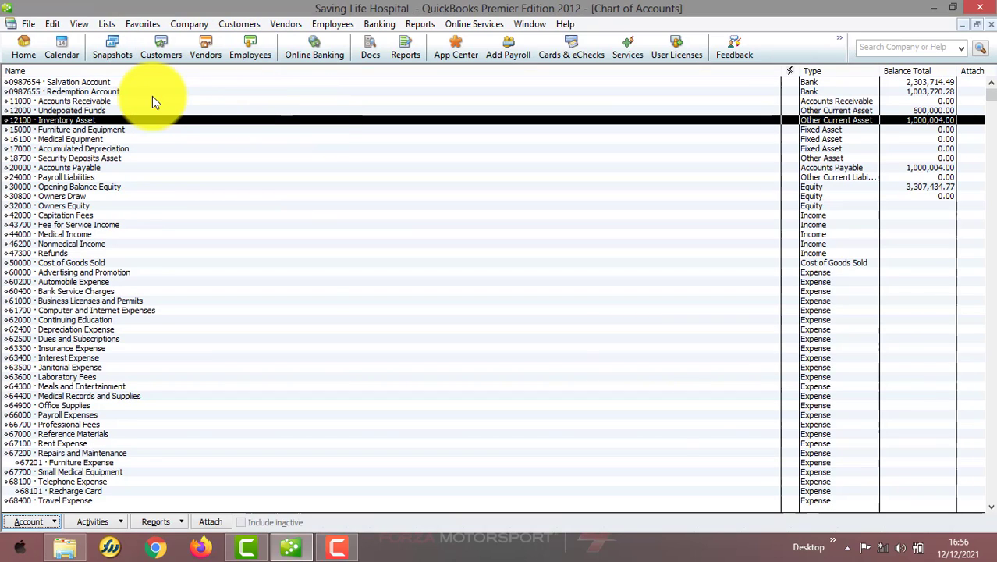
{"action": "left_click", "coordinate": [62, 216]}
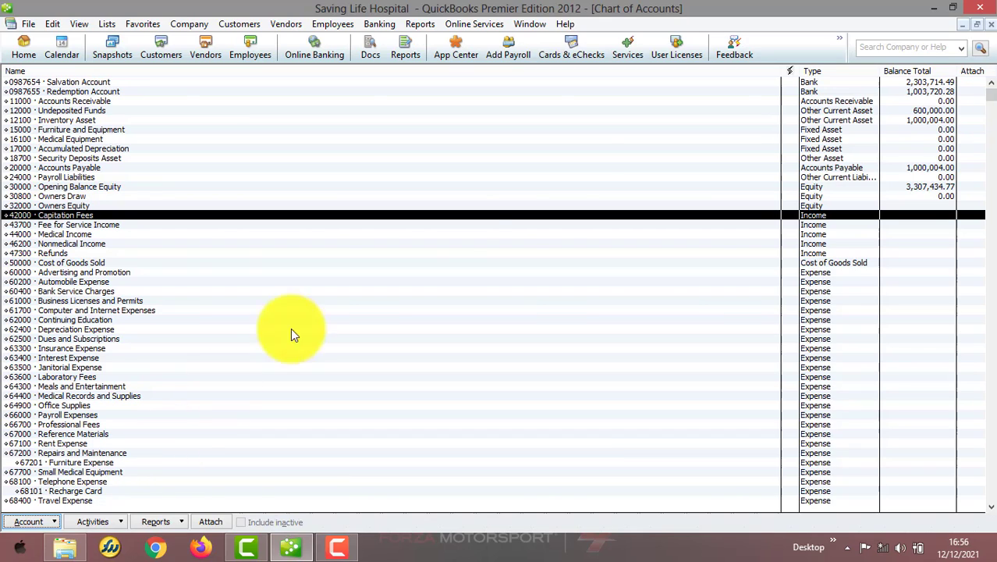
{"action": "left_click", "coordinate": [977, 24]}
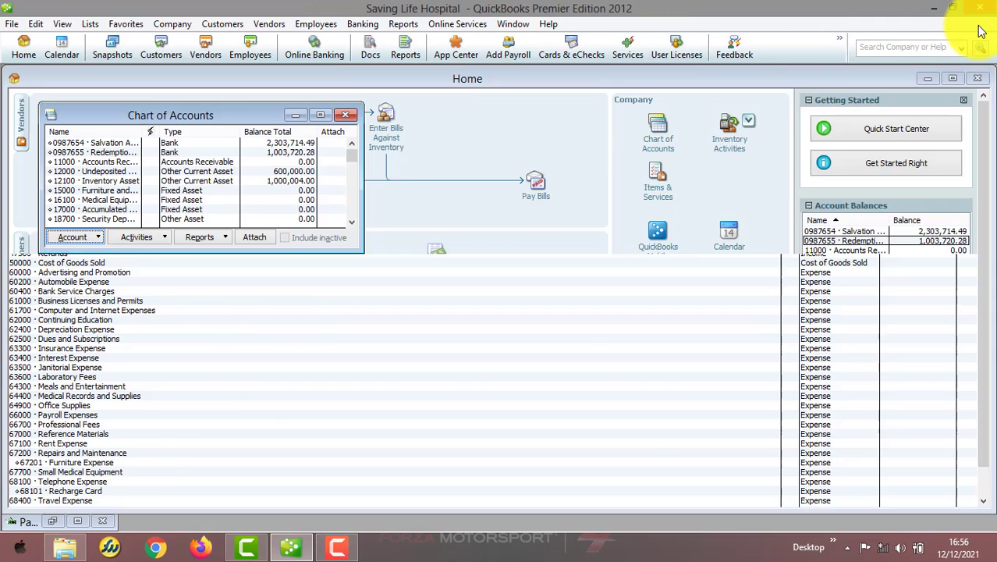
- Return to the bill payment and set a discount amount of 500.00 on the selected Prompt Pharmacy Limited bill
{"action": "left_click", "coordinate": [87, 520]}
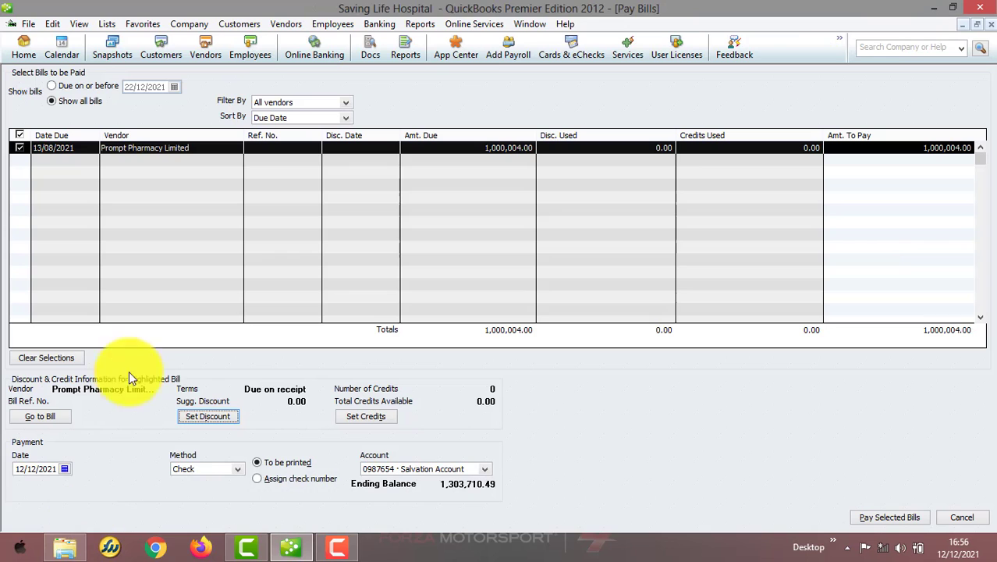
{"action": "left_click", "coordinate": [233, 416]}
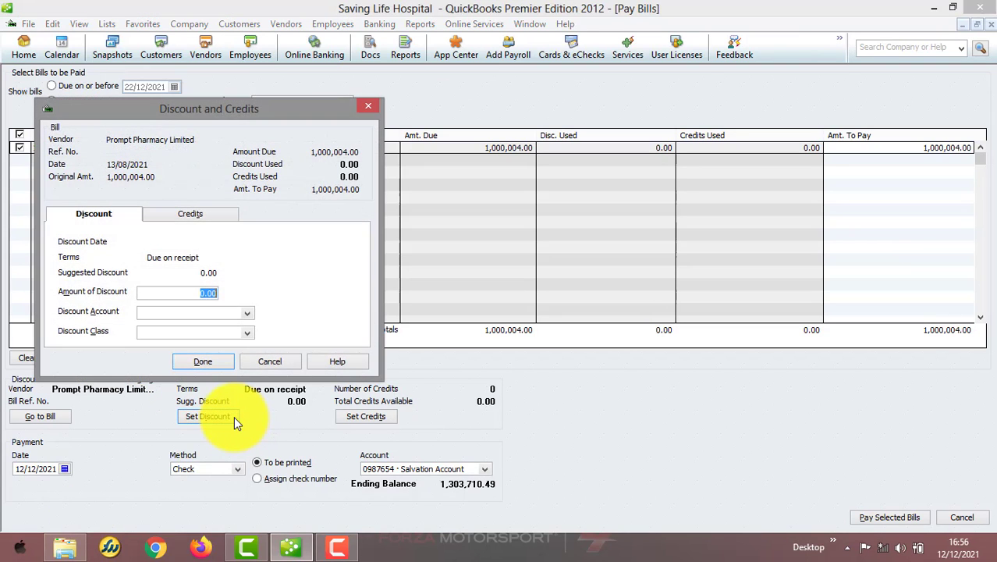
{"action": "type", "text": "500"}
{"action": "key", "text": "BackSpace"}
{"action": "key", "text": "BackSpace"}
{"action": "key", "text": "BackSpace"}
{"action": "type", "text": "50000"}
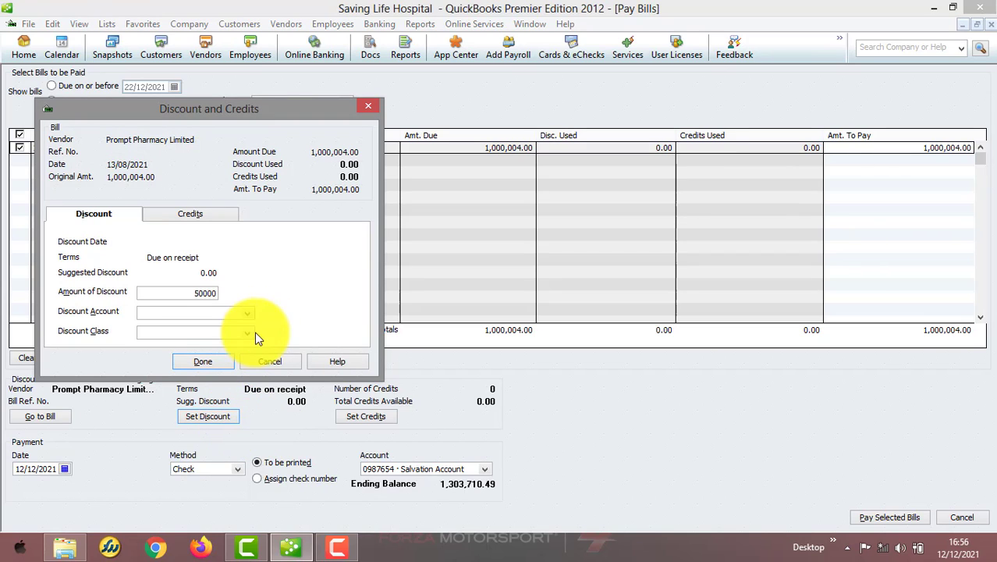
- Create income account 41000, Discount Allowed, described as Discount Allowed For Goods Purchased, and use it as the bill's discount account
{"action": "left_click", "coordinate": [247, 312]}
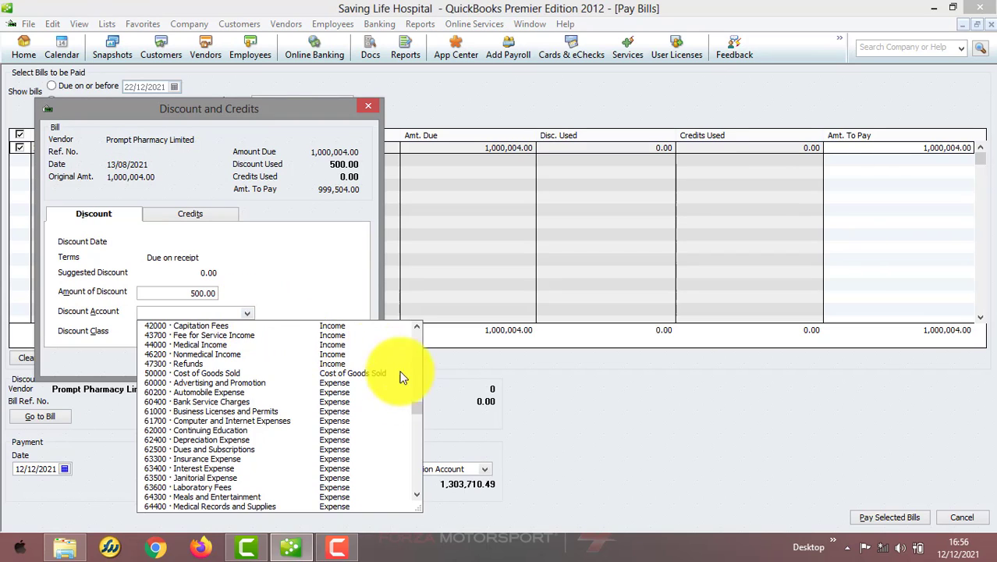
{"action": "left_click_drag", "start_coordinate": [420, 405], "coordinate": [418, 334]}
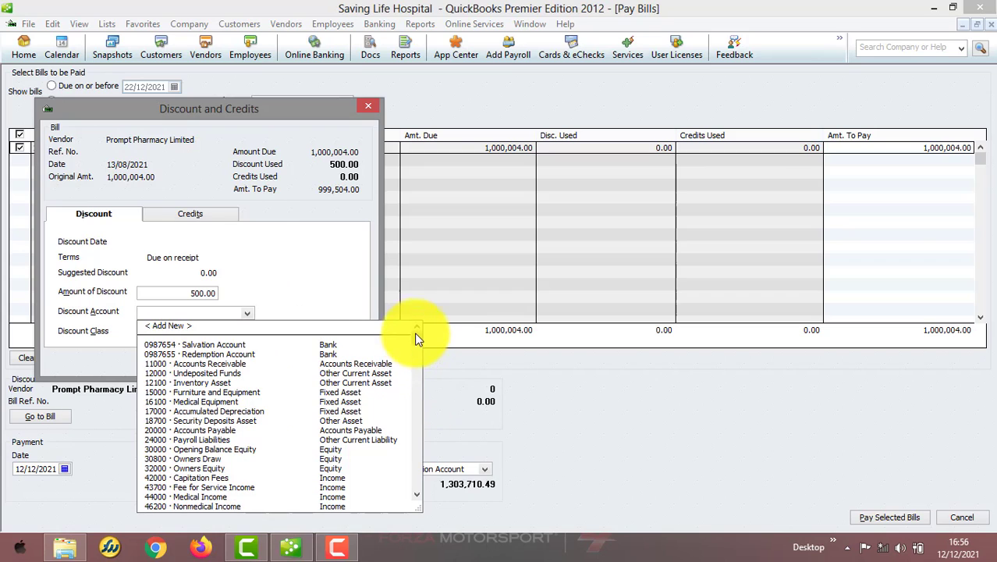
{"action": "left_click", "coordinate": [240, 326]}
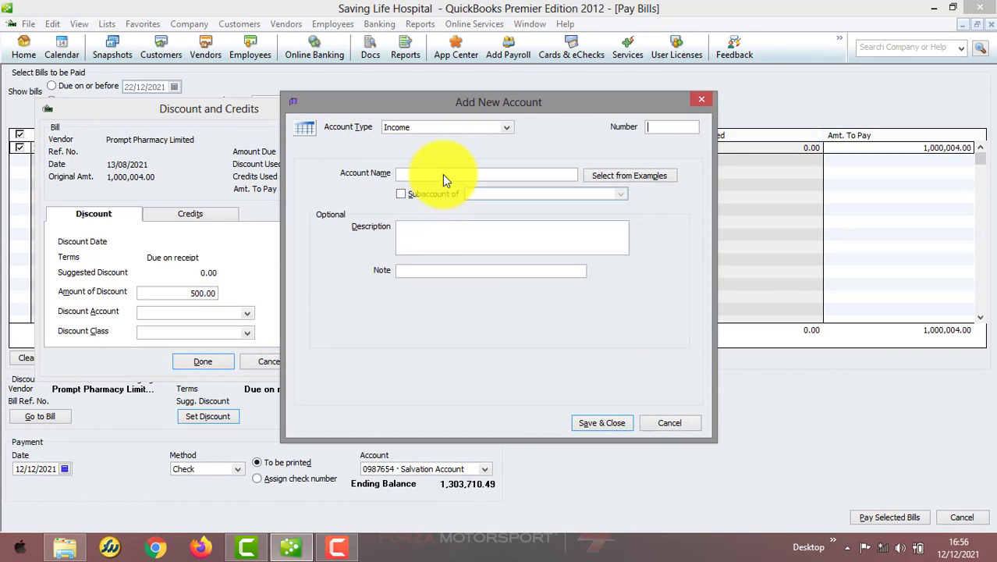
{"action": "type", "text": "Discount Allowed"}
{"action": "left_click", "coordinate": [685, 129]}
{"action": "type", "text": "41000"}
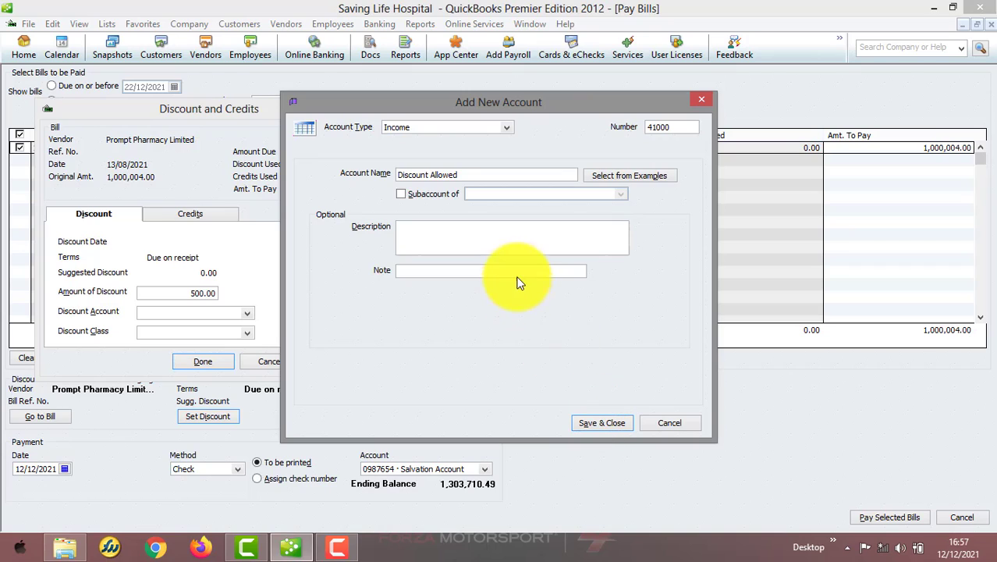
{"action": "left_click", "coordinate": [514, 238]}
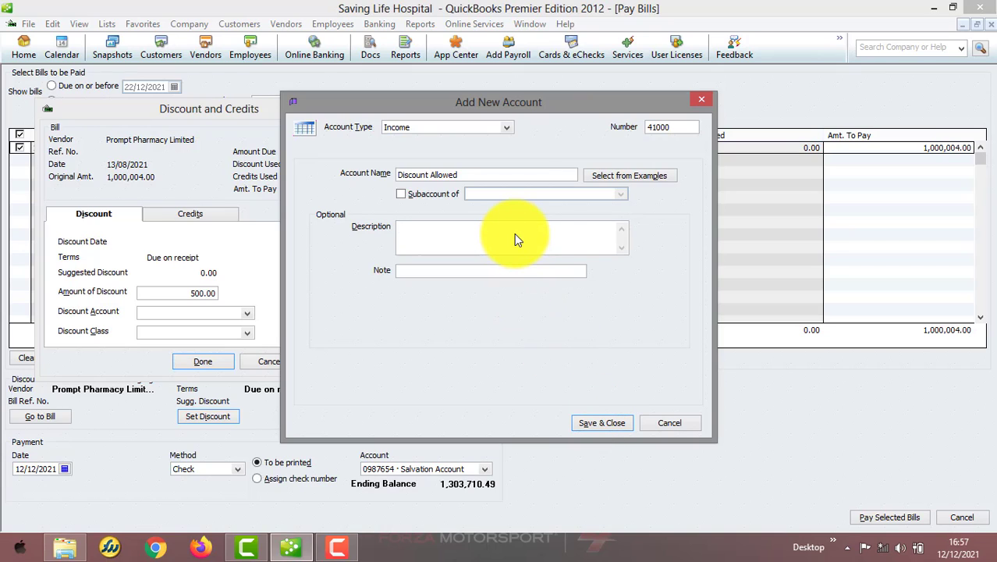
{"action": "type", "text": "Discount Allowed For Goods Purc"}
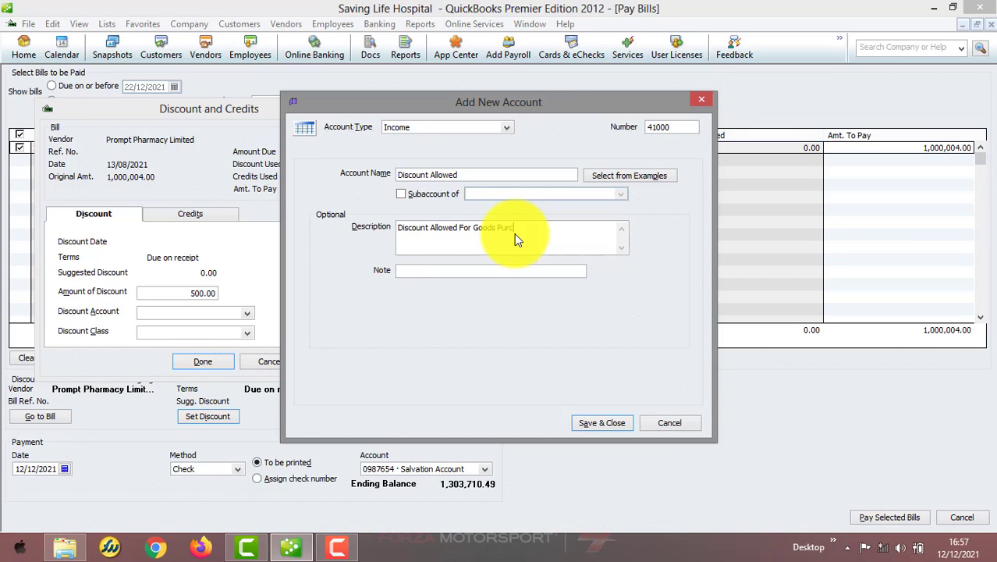
{"action": "type", "text": "hased"}
{"action": "left_click", "coordinate": [593, 424]}
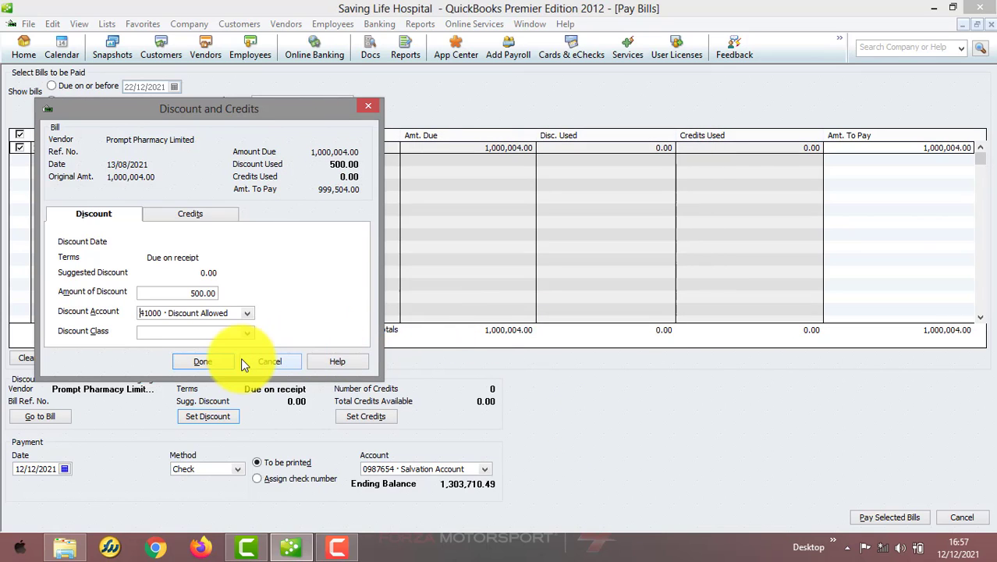
- Apply the discount without a class, and clear the Prompt Pharmacy Limited bill's selection to remove that discount
{"action": "left_click", "coordinate": [199, 364]}
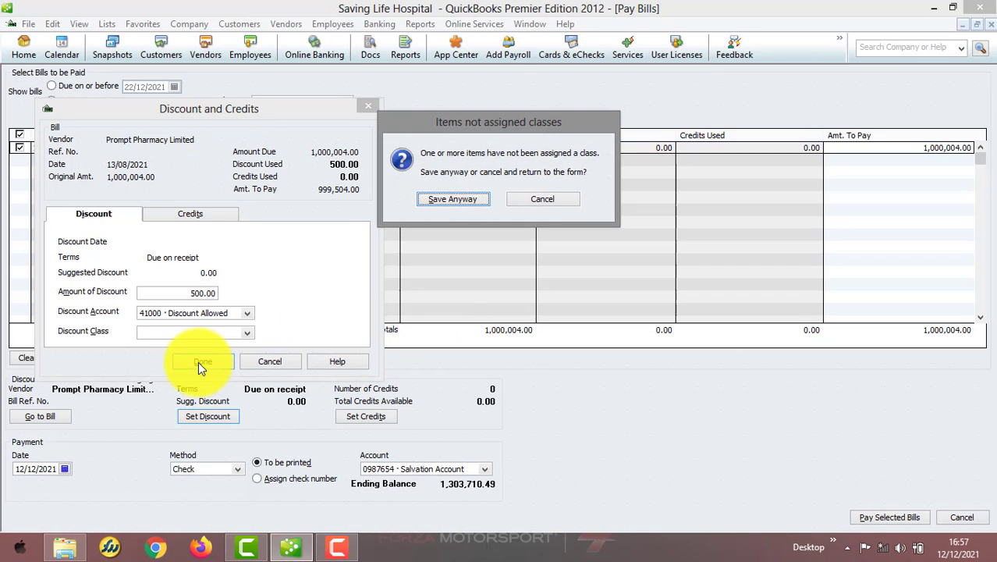
{"action": "left_click", "coordinate": [423, 203]}
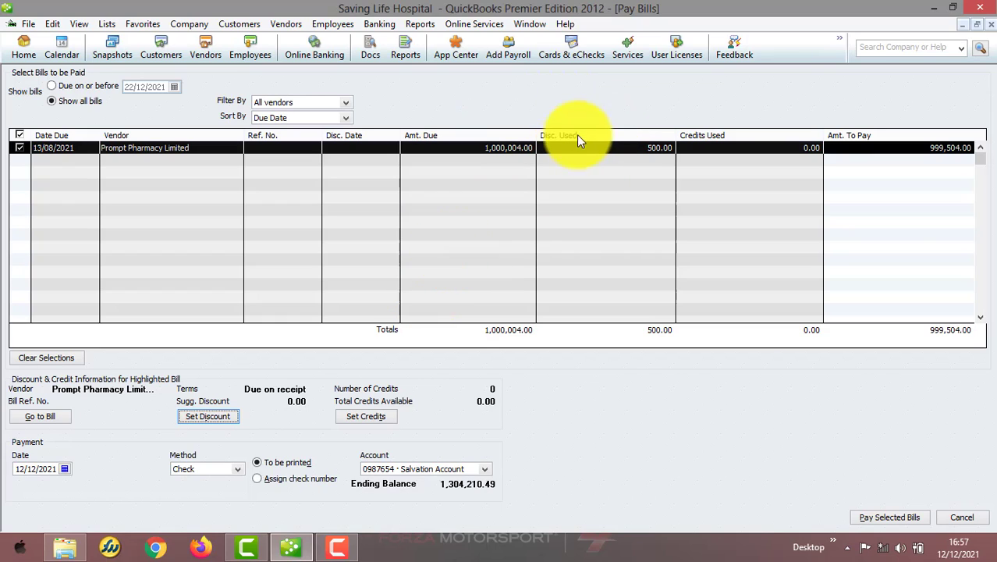
{"action": "left_click", "coordinate": [598, 148]}
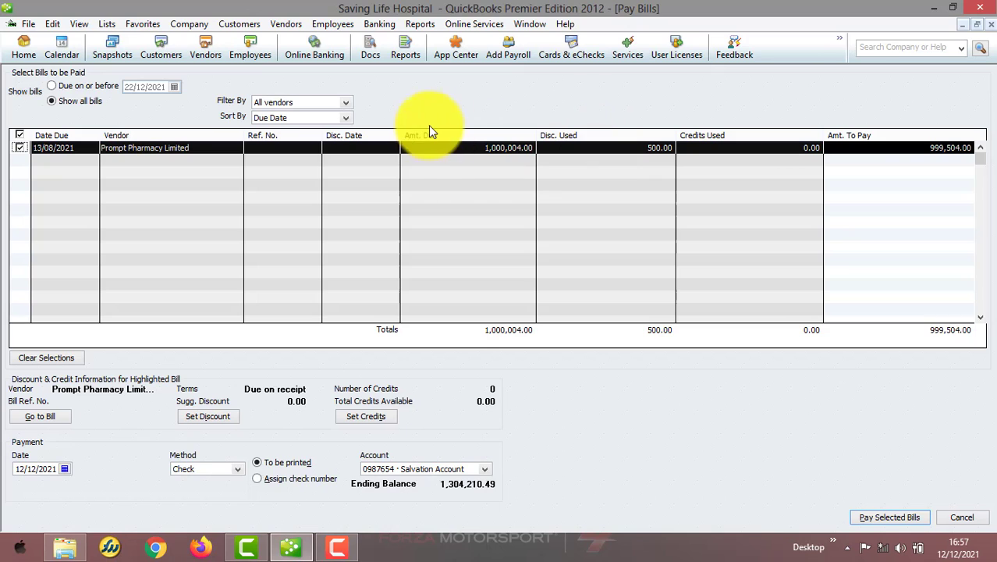
{"action": "left_click", "coordinate": [17, 147]}
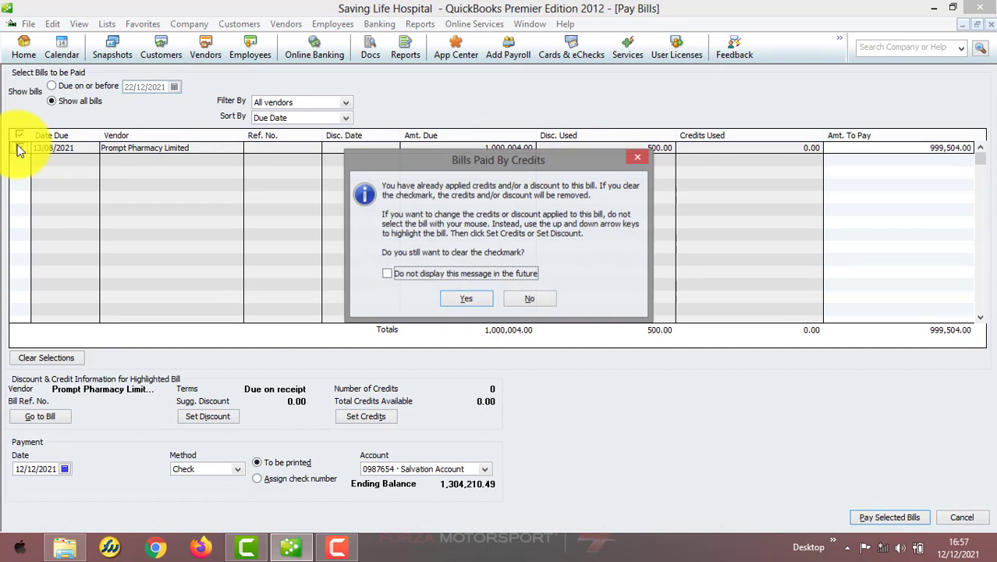
{"action": "left_click", "coordinate": [477, 301]}
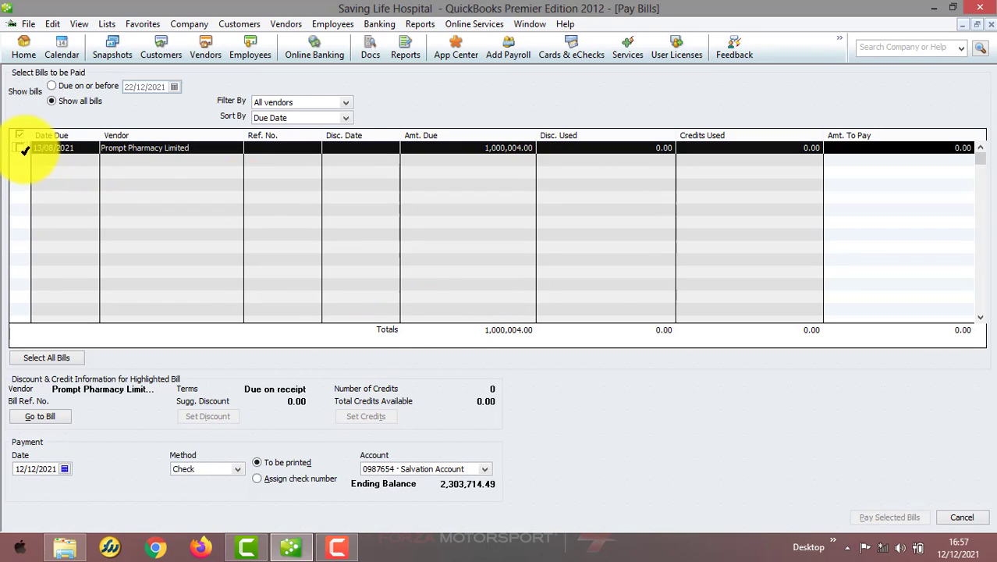
- Select the Prompt Pharmacy Limited bill and apply a 50,000.00 discount to Discount Allowed without a class
{"action": "left_click", "coordinate": [19, 147]}
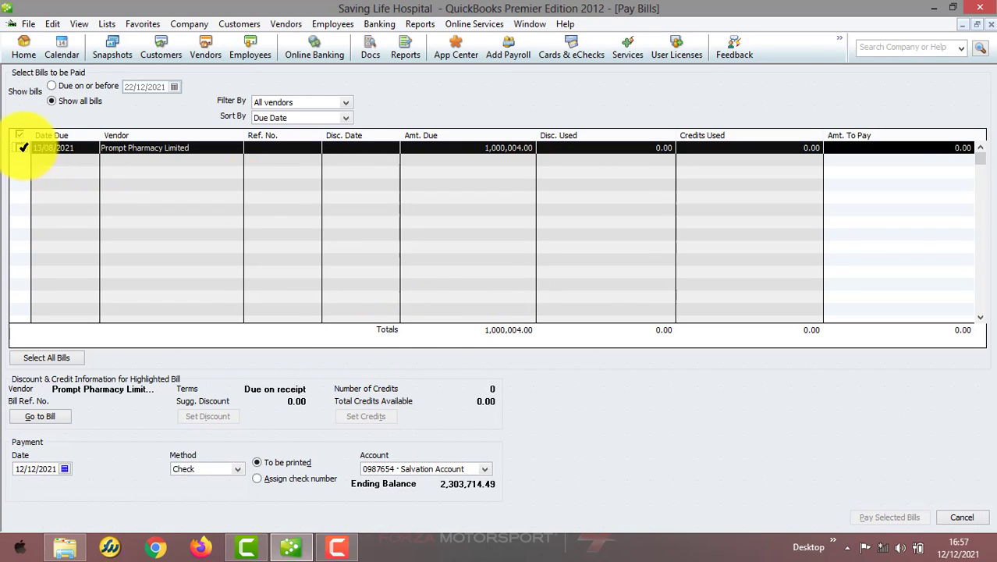
{"action": "left_click", "coordinate": [219, 415]}
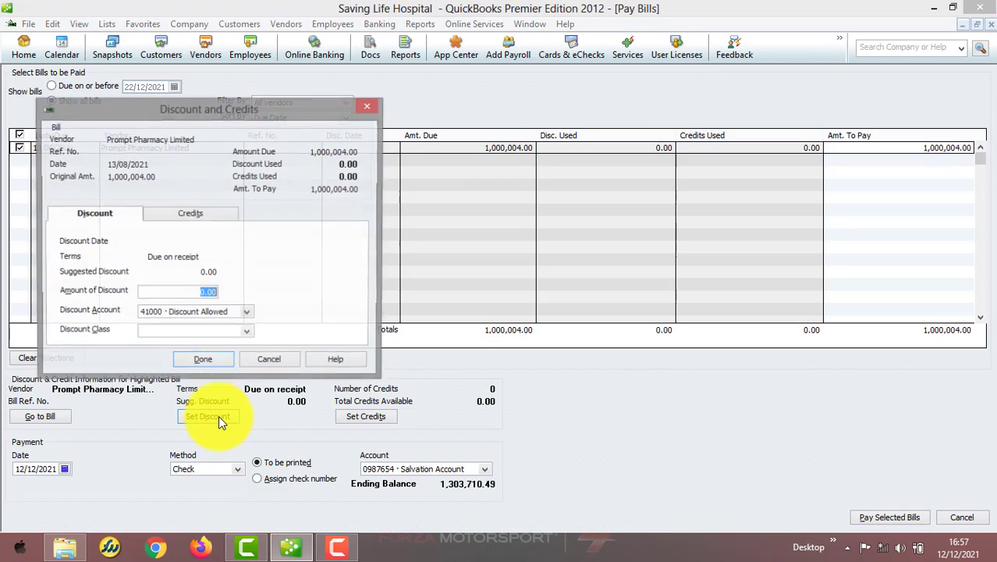
{"action": "left_click", "coordinate": [199, 293]}
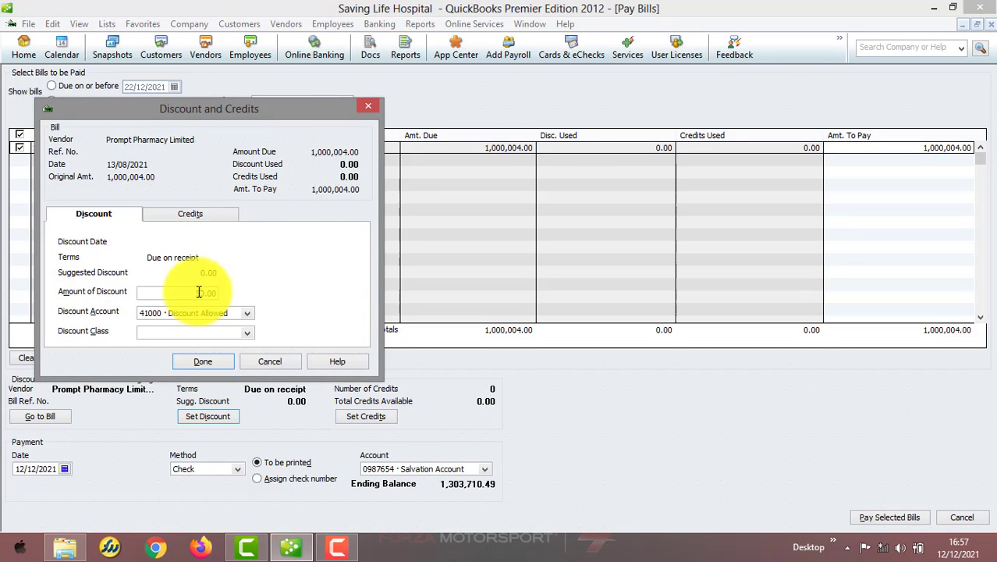
{"action": "left_click", "coordinate": [200, 361]}
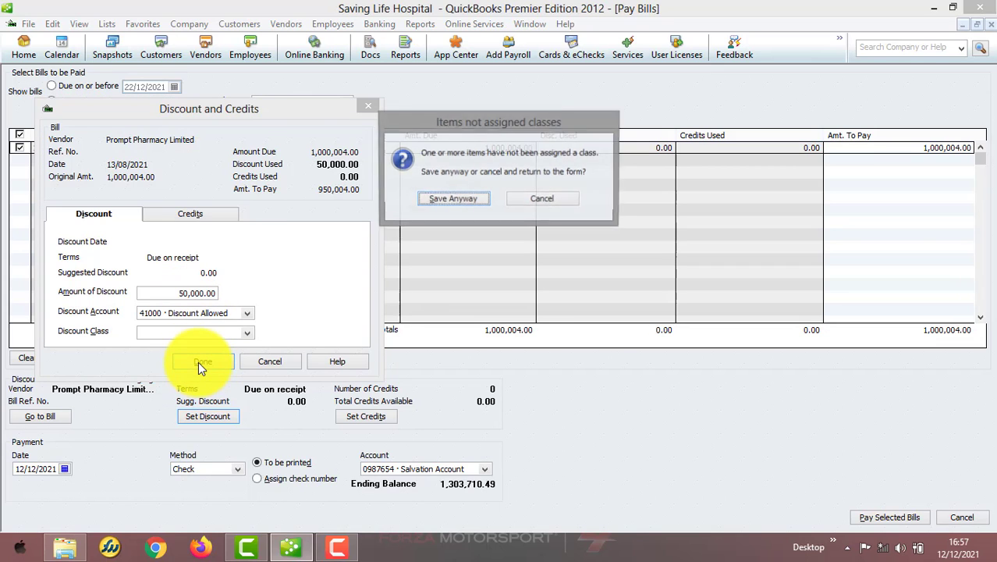
{"action": "left_click", "coordinate": [472, 198]}
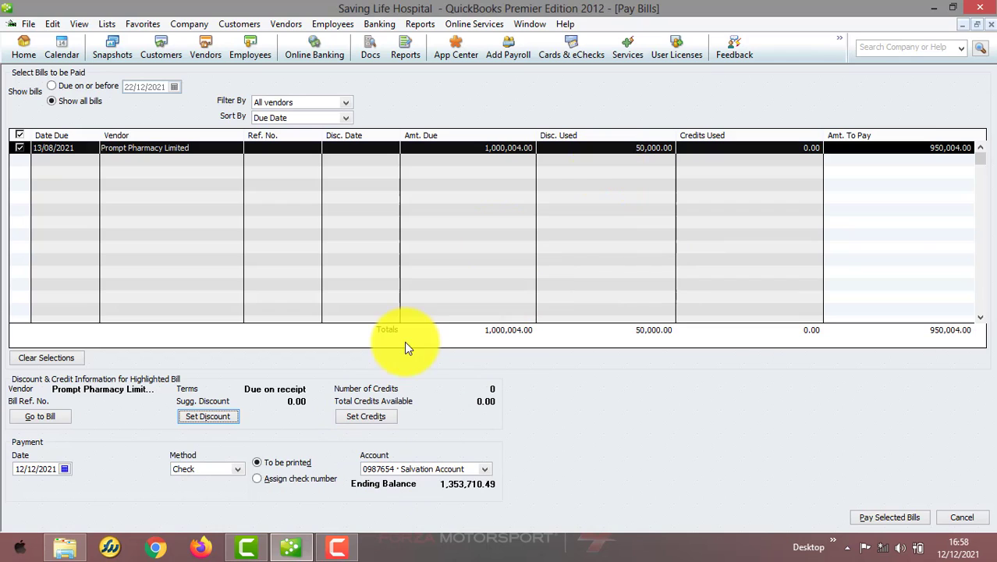
- Clear the Prompt Pharmacy Limited bill's selection to remove its 50,000.00 discount
{"action": "left_click", "coordinate": [222, 419]}
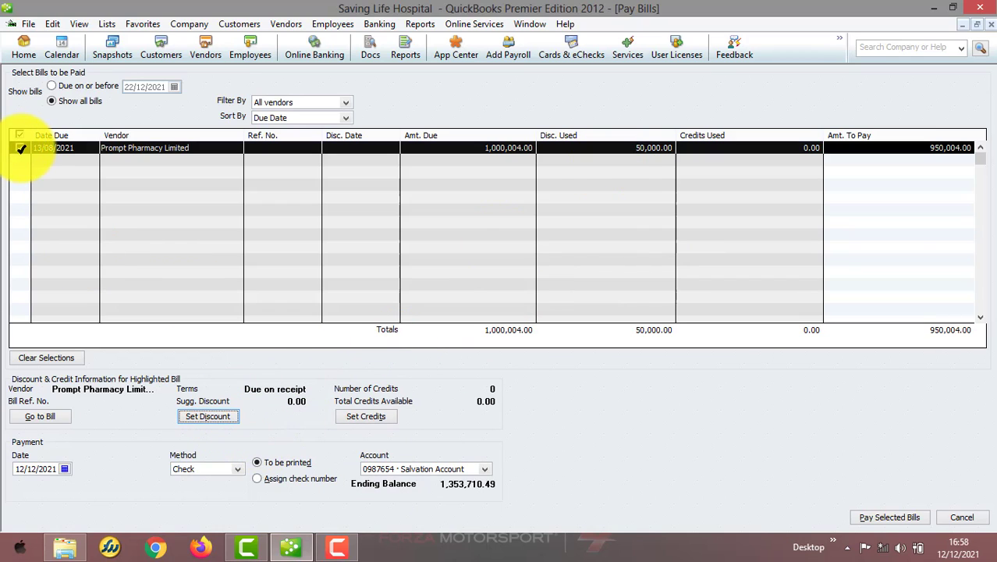
{"action": "left_click", "coordinate": [18, 148]}
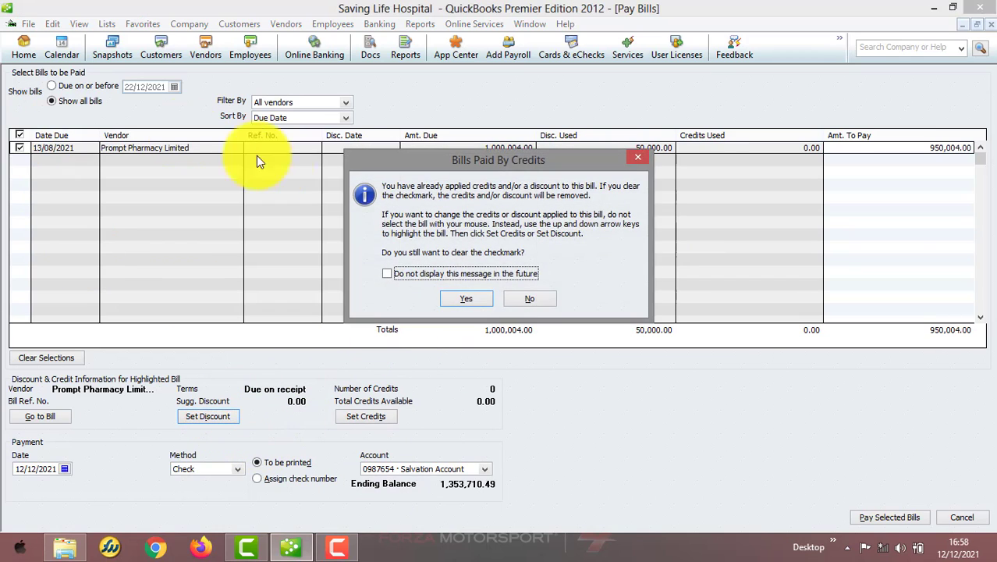
{"action": "left_click", "coordinate": [471, 299]}
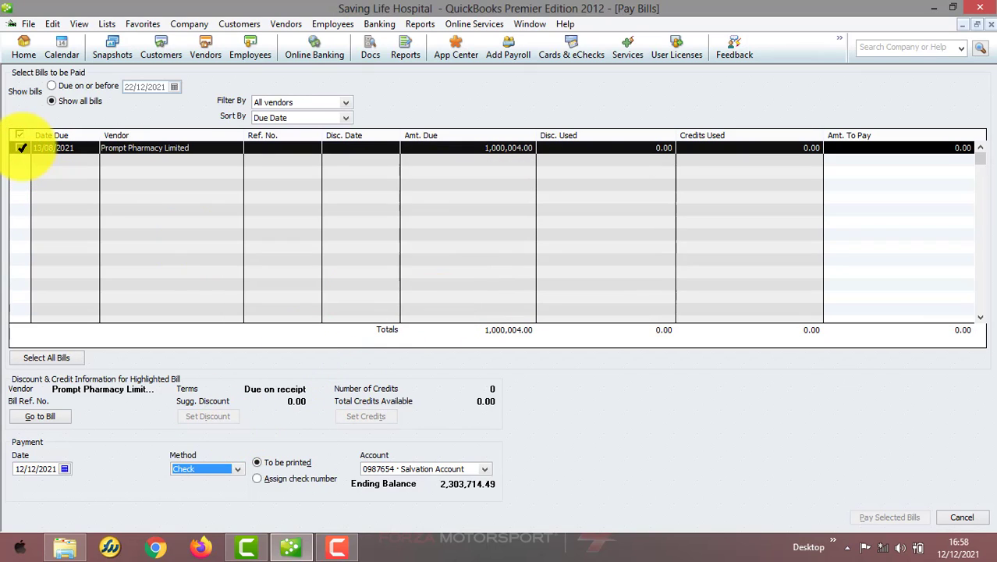
- Reselect the Prompt Pharmacy Limited bill and apply a 50,004.00 discount to Discount Allowed, saving it without a class
{"action": "left_click", "coordinate": [20, 149]}
{"action": "left_click", "coordinate": [213, 414]}
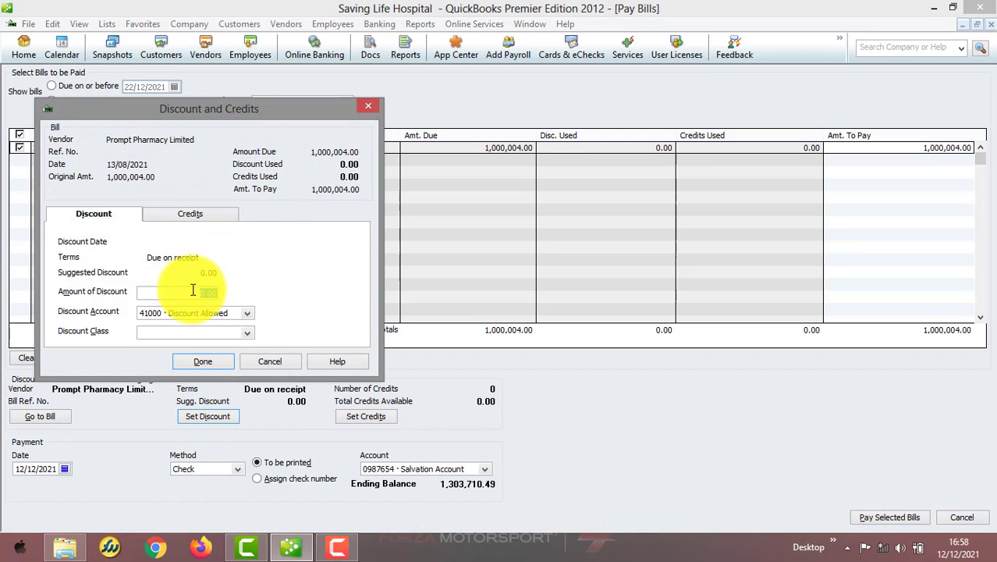
{"action": "left_click", "coordinate": [193, 290]}
{"action": "left_click", "coordinate": [204, 361]}
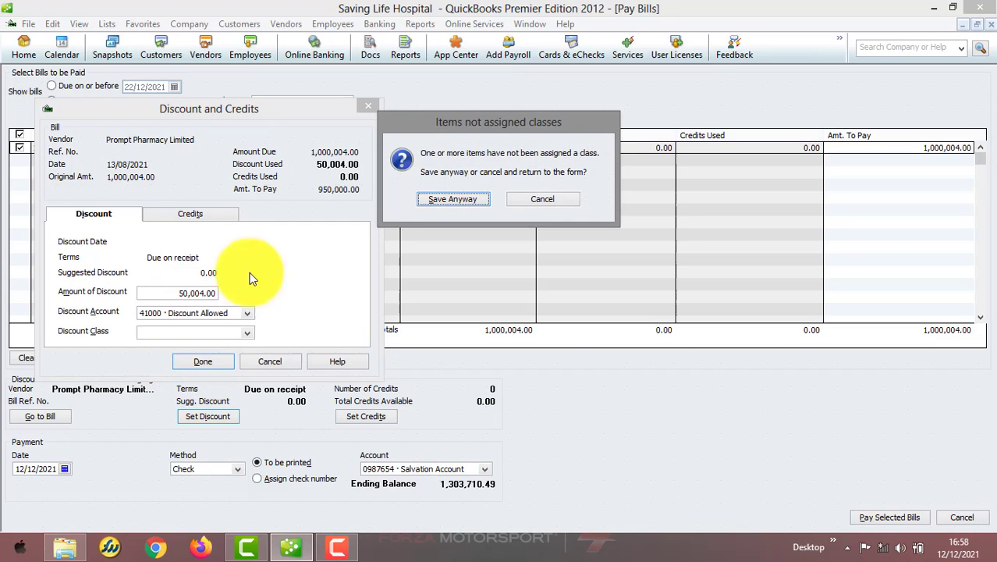
{"action": "left_click", "coordinate": [425, 199]}
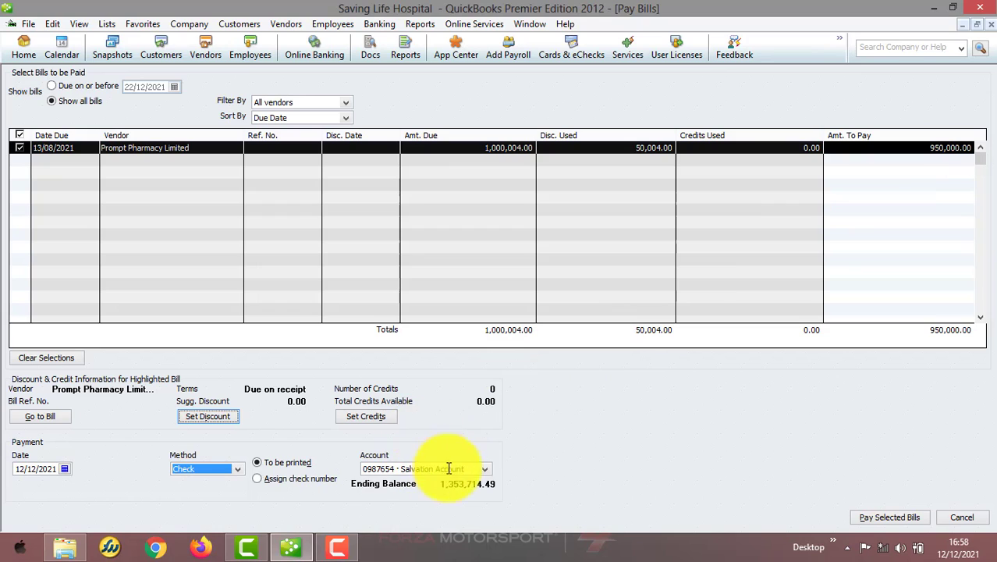
- Pay the discounted Prompt Pharmacy Limited bill by check from the Salvation Account, without a discount class, and close the payment summary
{"action": "left_click", "coordinate": [364, 416]}
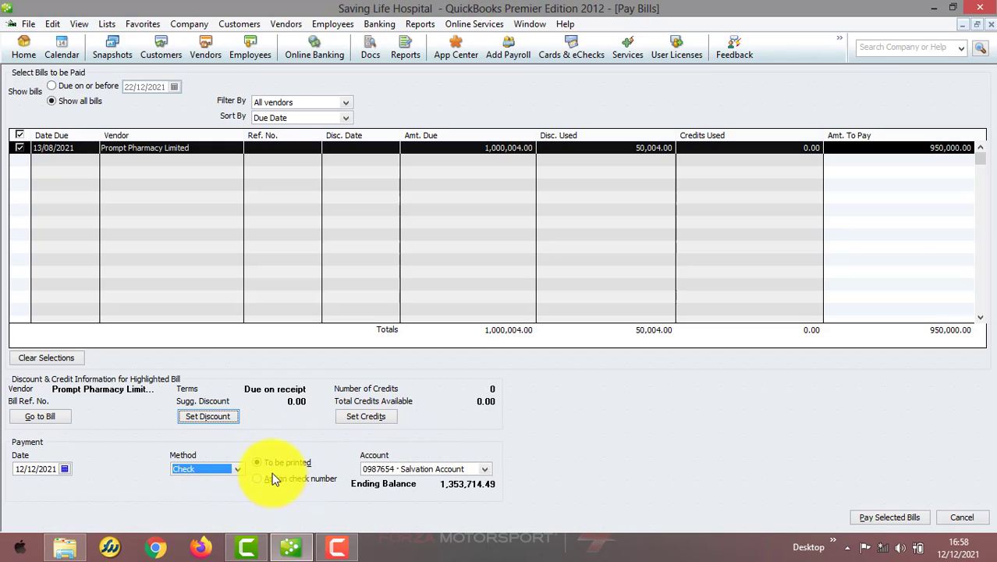
{"action": "left_click", "coordinate": [874, 516]}
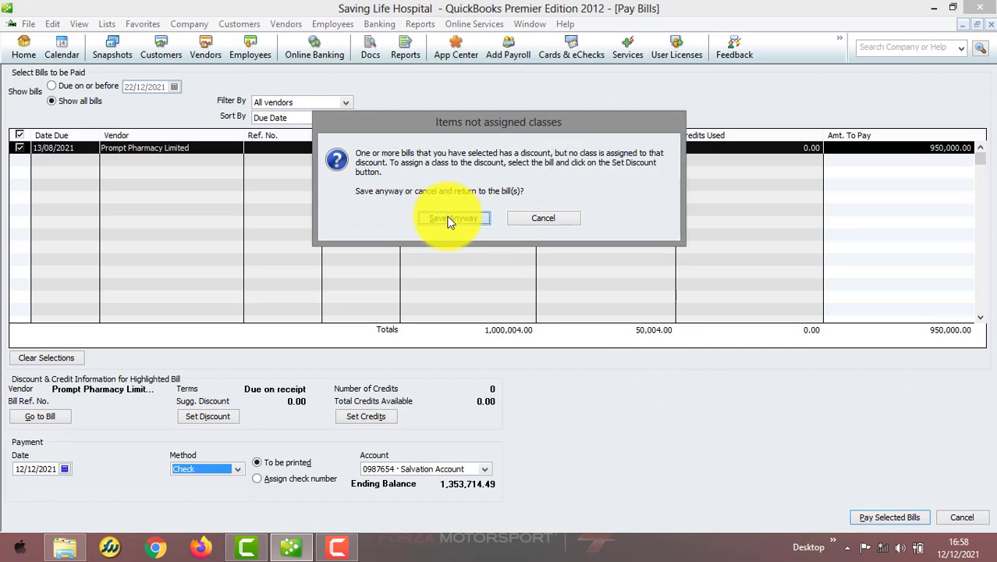
{"action": "left_click", "coordinate": [453, 218]}
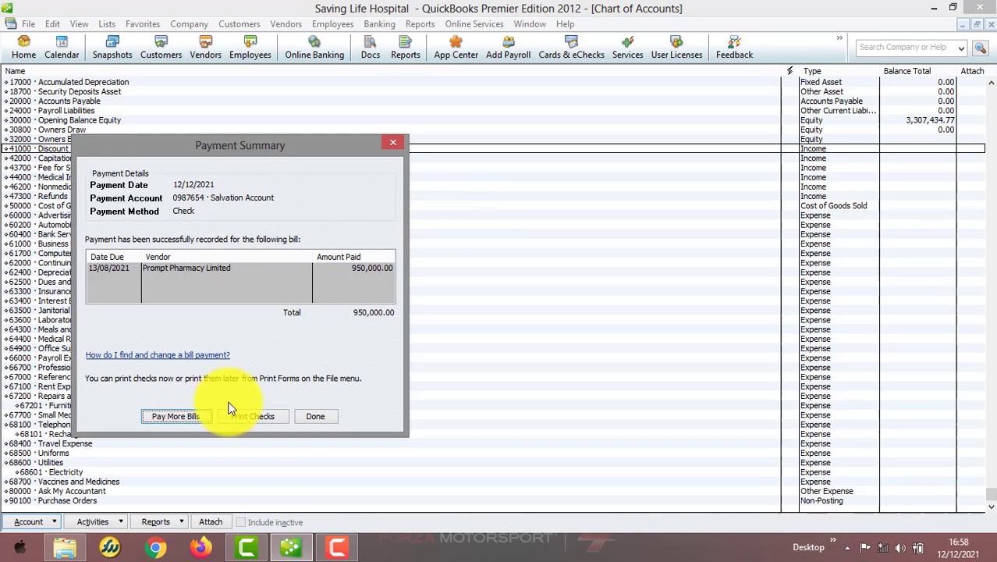
{"action": "left_click", "coordinate": [302, 419]}
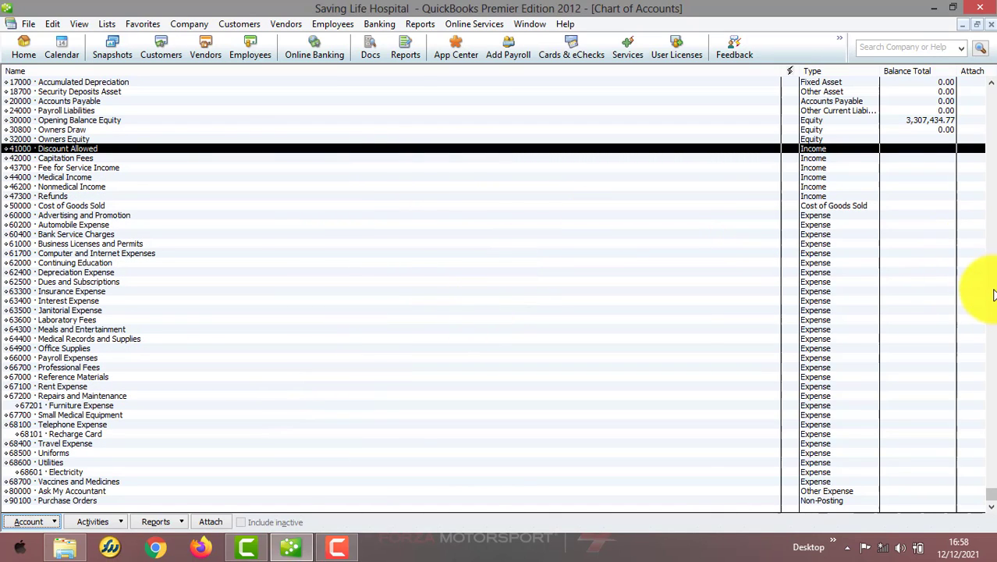
- Examine the balances of Accounts Payable, Inventory Asset and the Salvation Account in the chart of accounts
{"action": "left_click_drag", "start_coordinate": [993, 498], "coordinate": [989, 87]}
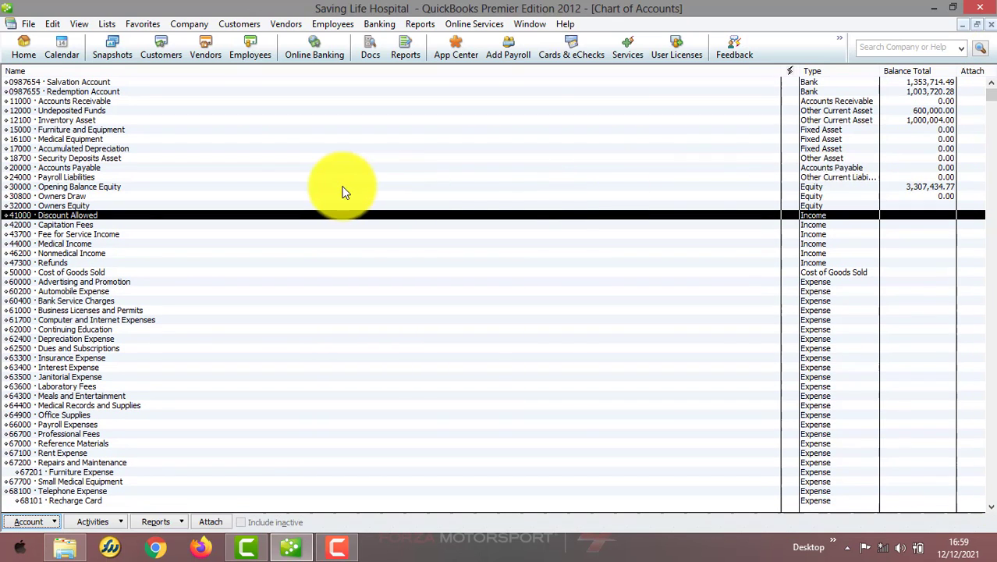
{"action": "left_click", "coordinate": [122, 169]}
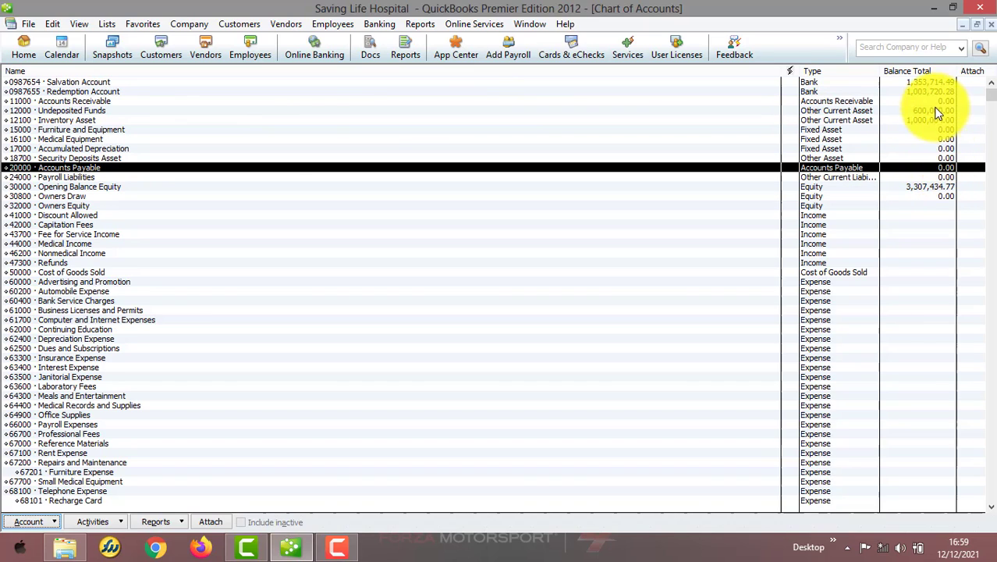
{"action": "left_click", "coordinate": [907, 121]}
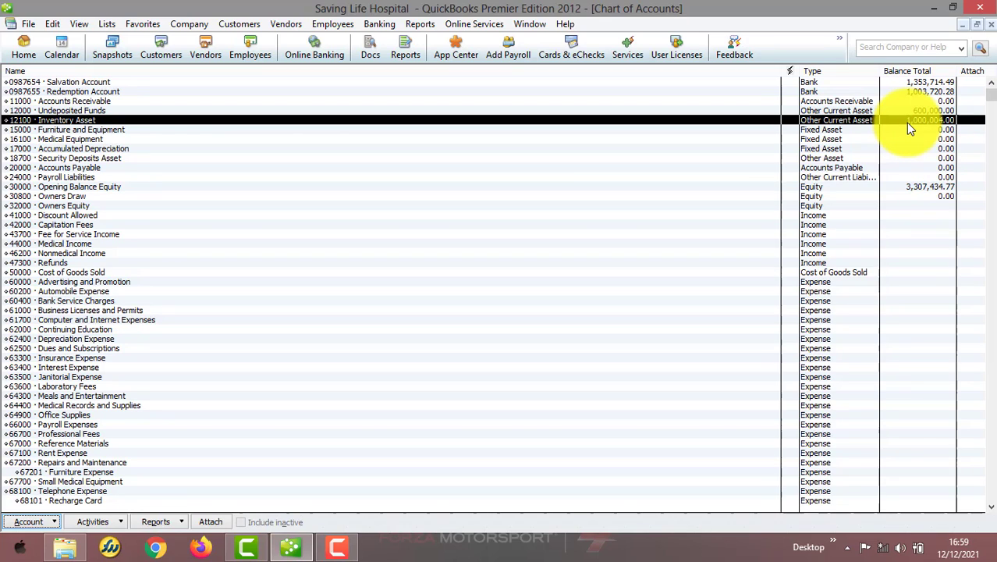
{"action": "left_click", "coordinate": [921, 83]}
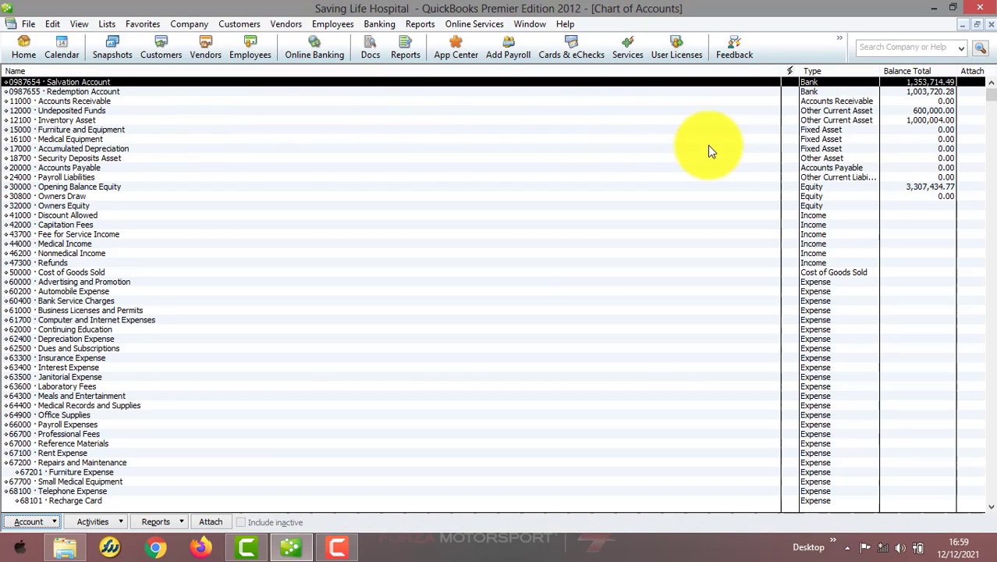
{"action": "left_click", "coordinate": [817, 130]}
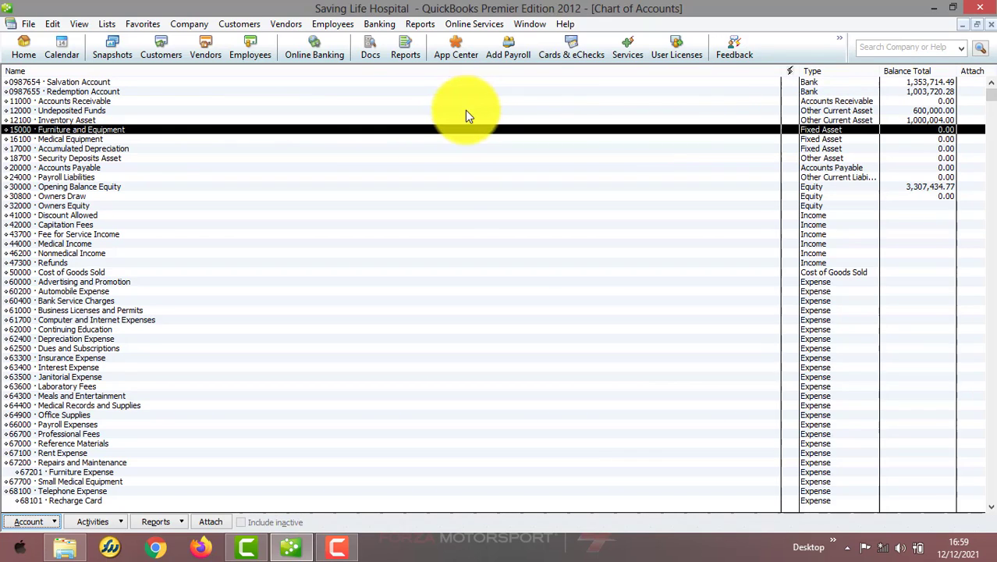
- Start a new Fixed Asset account named Motor Vehicle and try to save it without an account number
{"action": "left_click", "coordinate": [39, 522]}
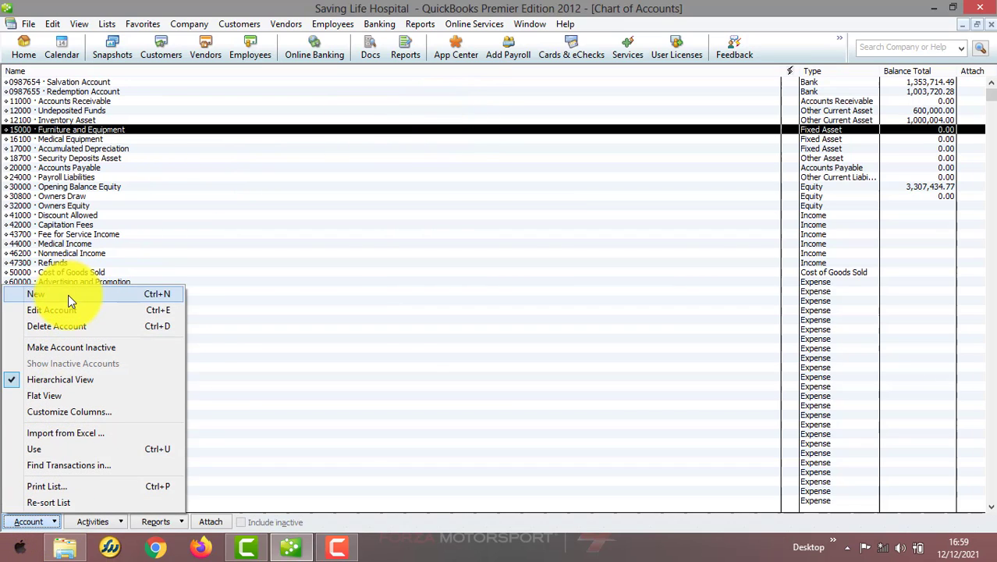
{"action": "left_click", "coordinate": [68, 294]}
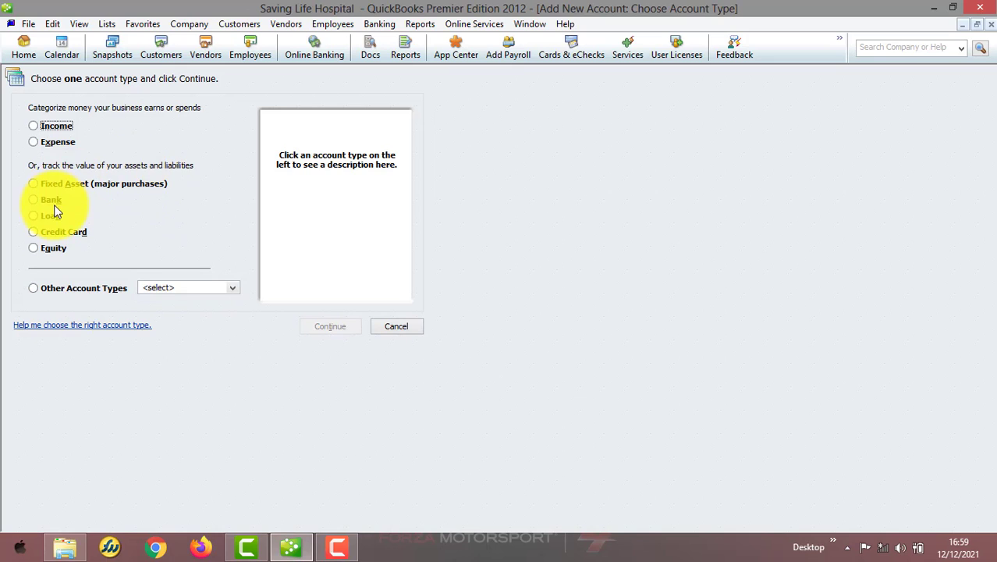
{"action": "left_click", "coordinate": [47, 186]}
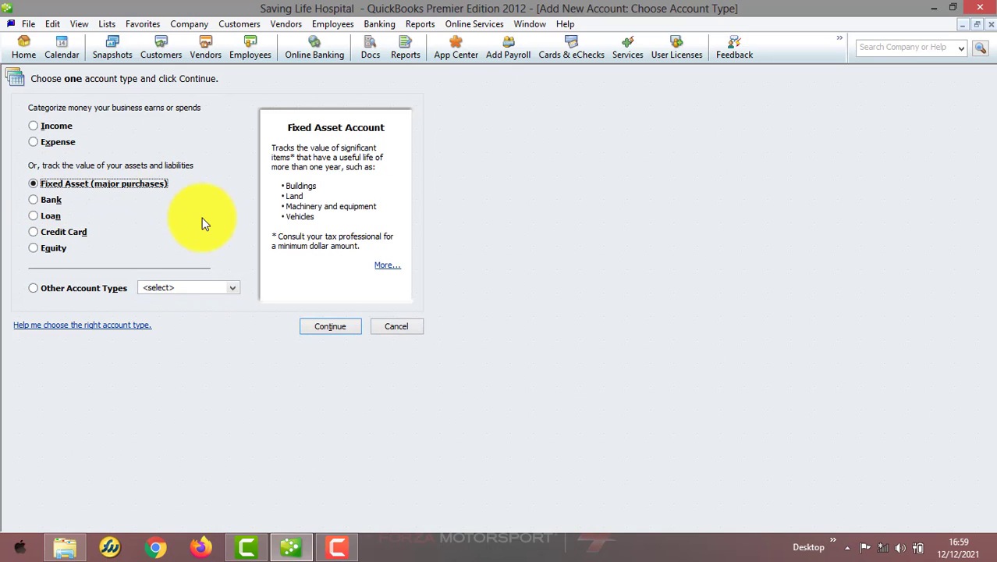
{"action": "left_click", "coordinate": [324, 324]}
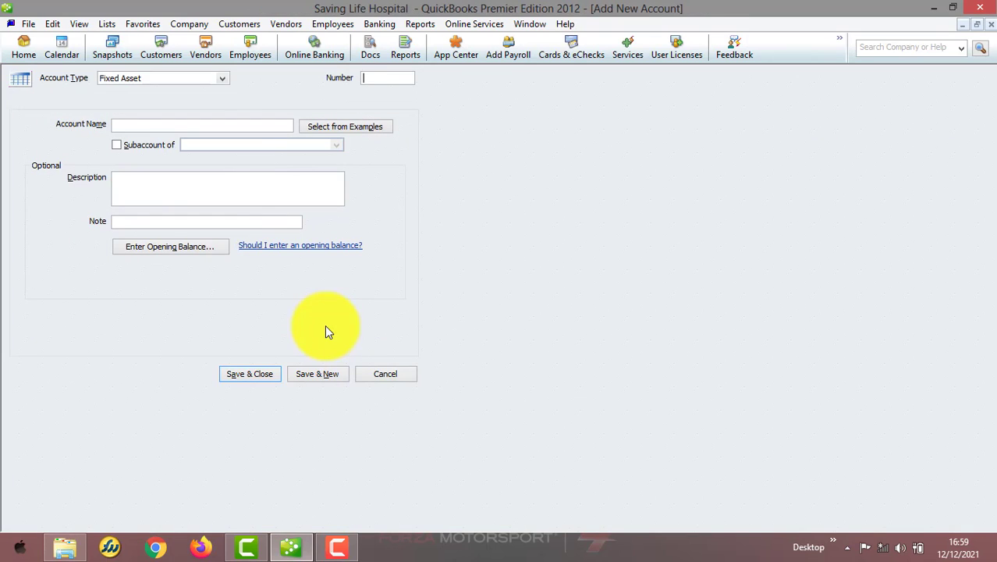
{"action": "left_click", "coordinate": [160, 126]}
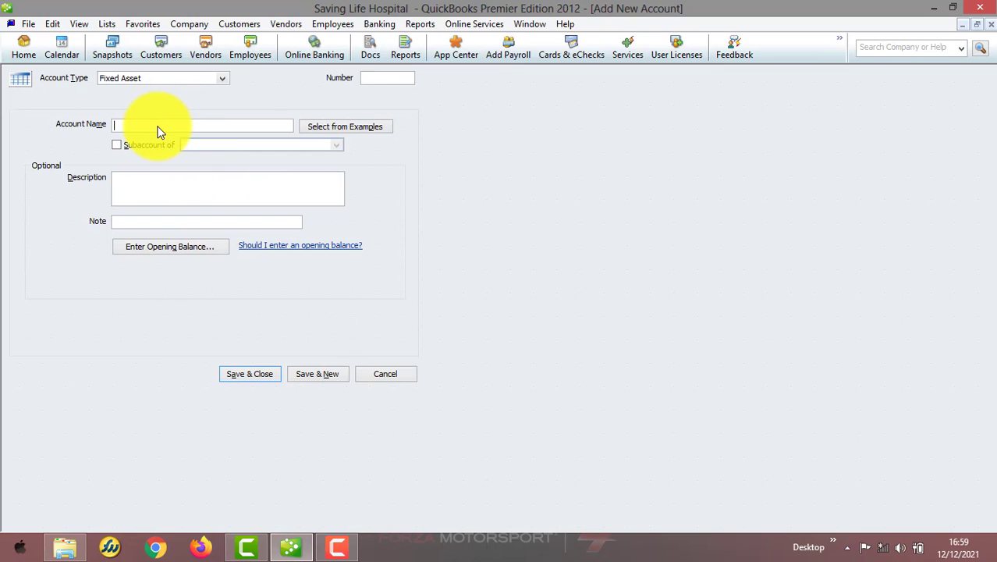
{"action": "type", "text": "Motor Vehicle"}
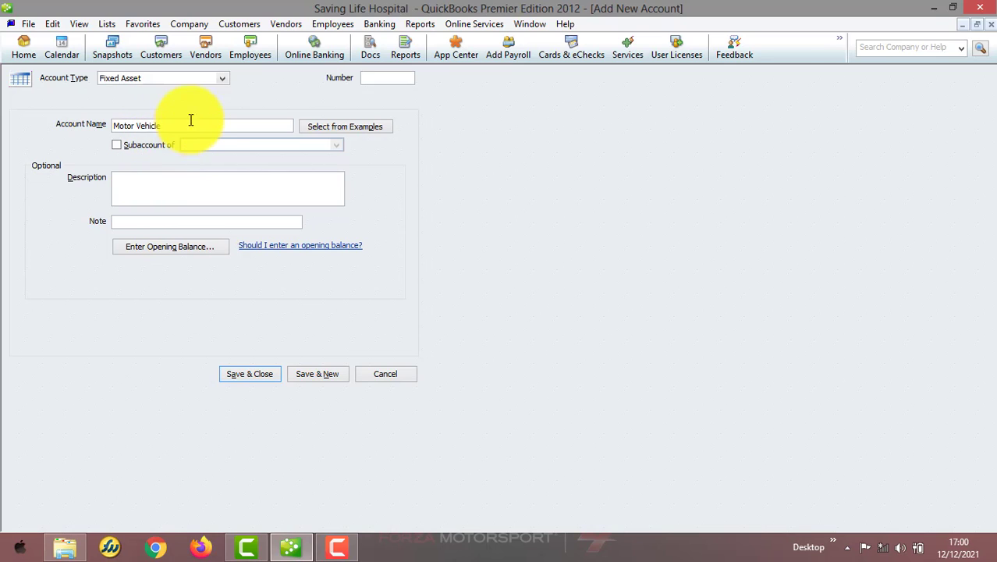
{"action": "left_click", "coordinate": [252, 374]}
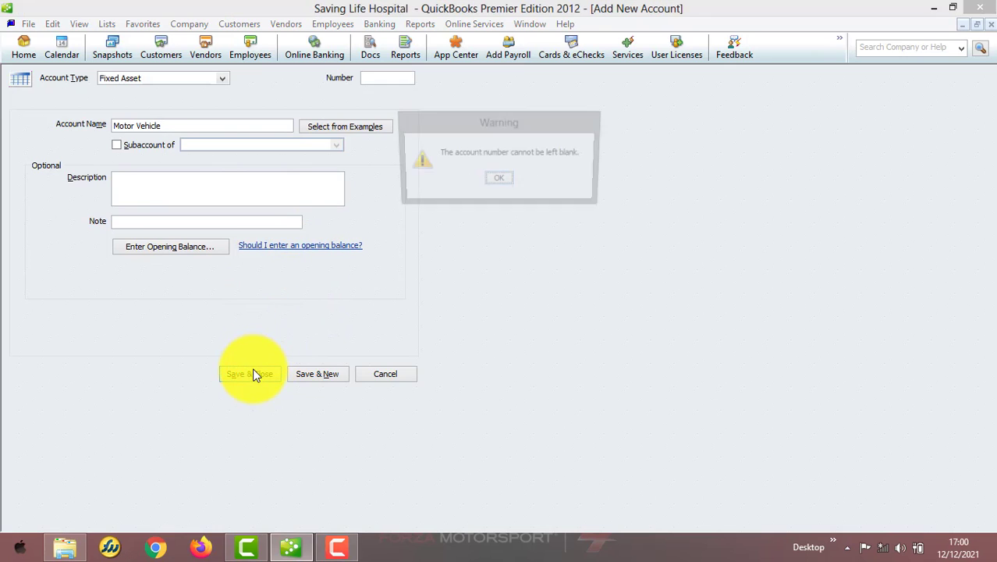
{"action": "left_click", "coordinate": [501, 180]}
- Check the fixed asset numbering in the chart of accounts, then number the Motor Vehicle account 15500 and save it
{"action": "mouse_move", "coordinate": [977, 25]}
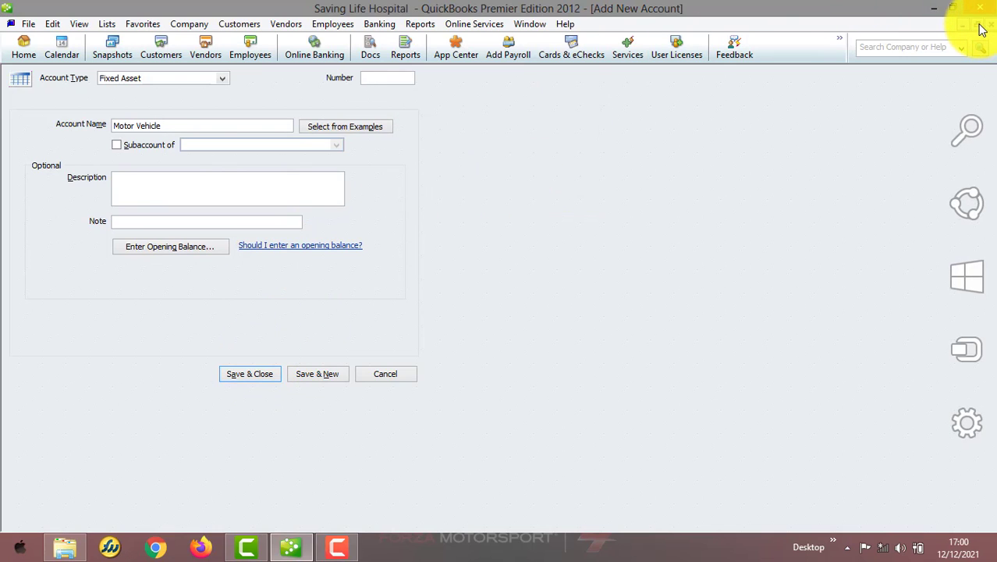
{"action": "left_click", "coordinate": [981, 24]}
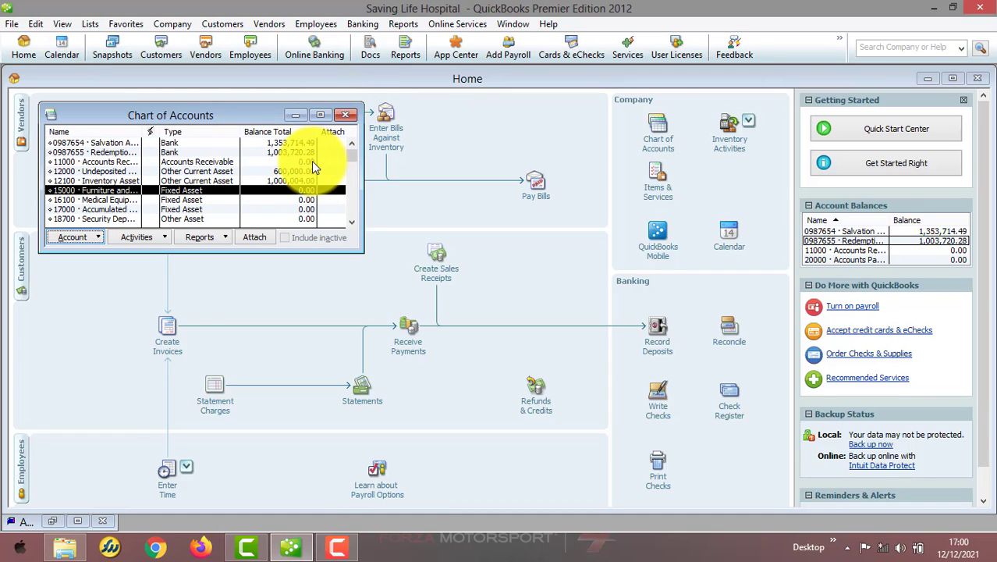
{"action": "left_click", "coordinate": [76, 518]}
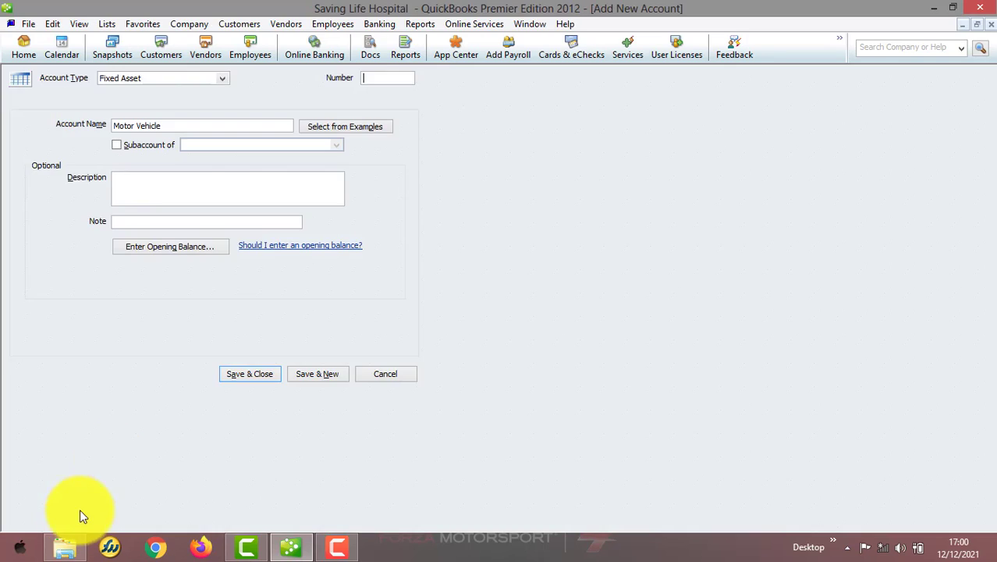
{"action": "type", "text": "15500"}
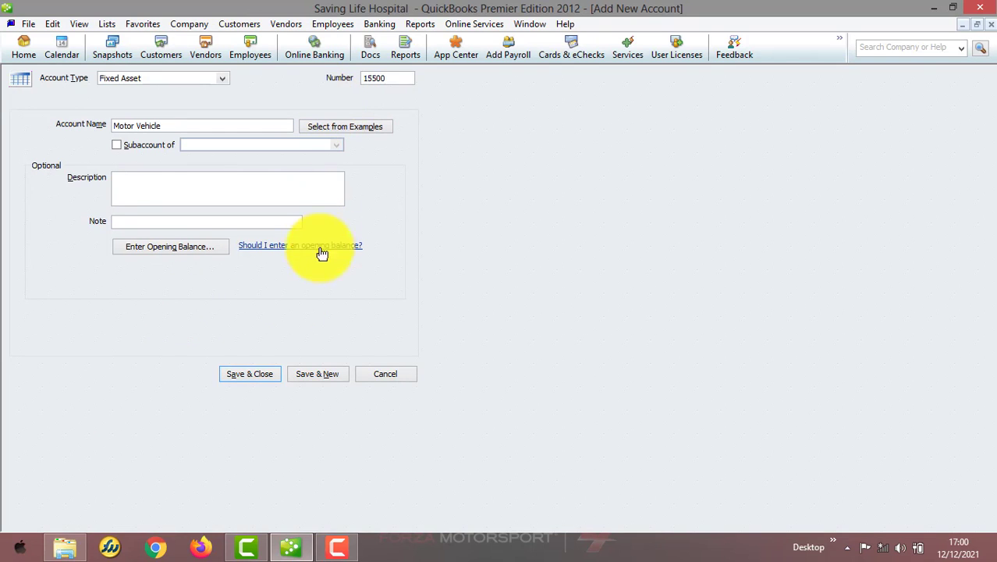
{"action": "left_click", "coordinate": [245, 377]}
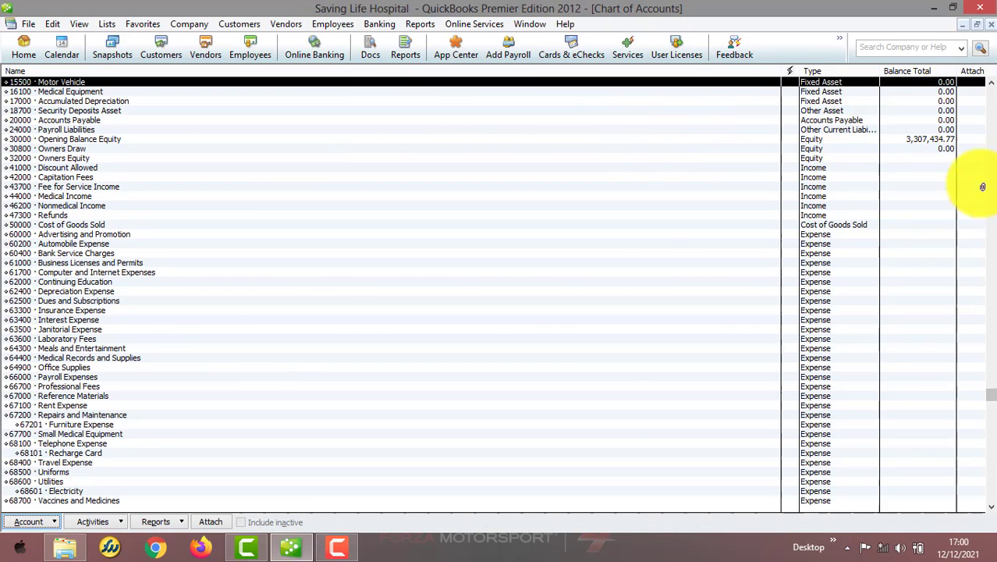
- Review the fixed asset accounts around Motor Vehicle in the chart of accounts, including Medical Equipment and Accumulated Depreciation
{"action": "scroll", "coordinate": [995, 392], "scroll_direction": "up", "scroll_amount": 2}
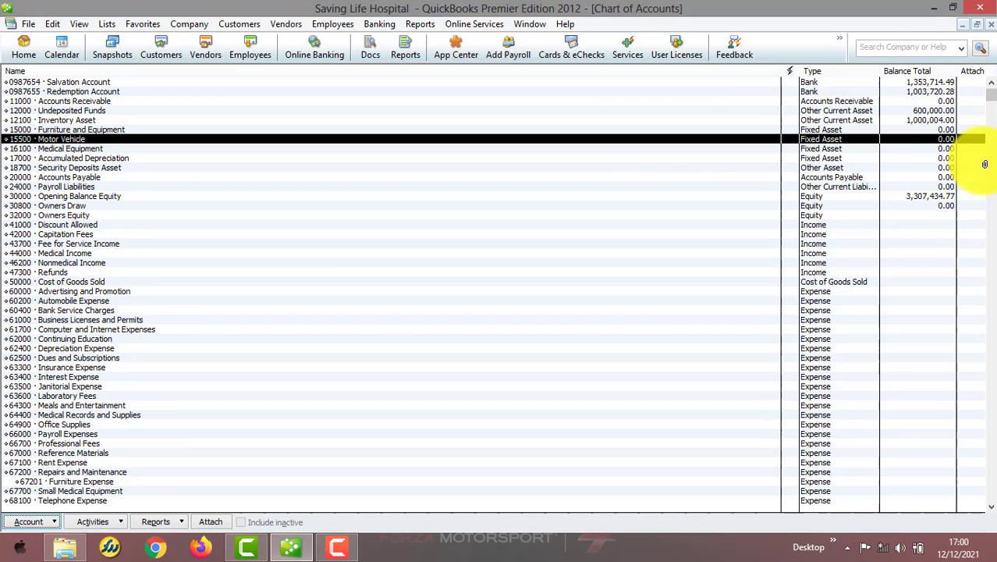
{"action": "left_click", "coordinate": [95, 148]}
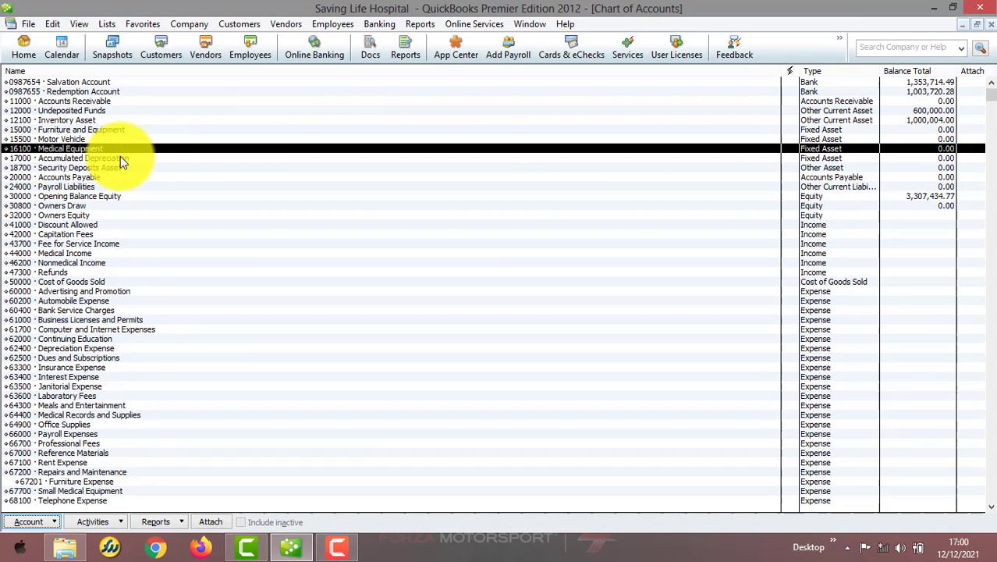
{"action": "left_click", "coordinate": [120, 157]}
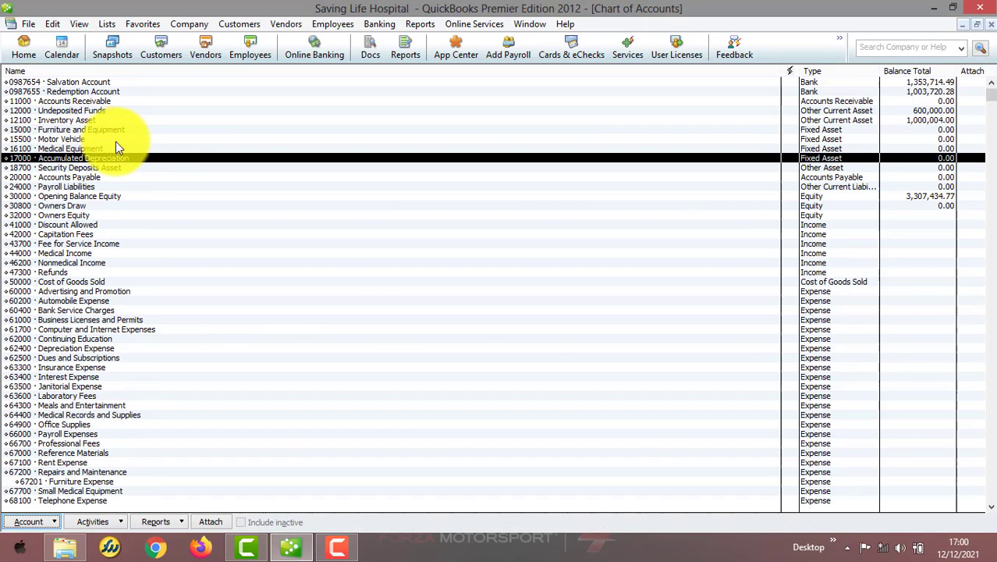
- Review the Medical Equipment, Fee for Service Income, Discount Allowed and Telephone Expense accounts in the chart of accounts
{"action": "left_click", "coordinate": [110, 149]}
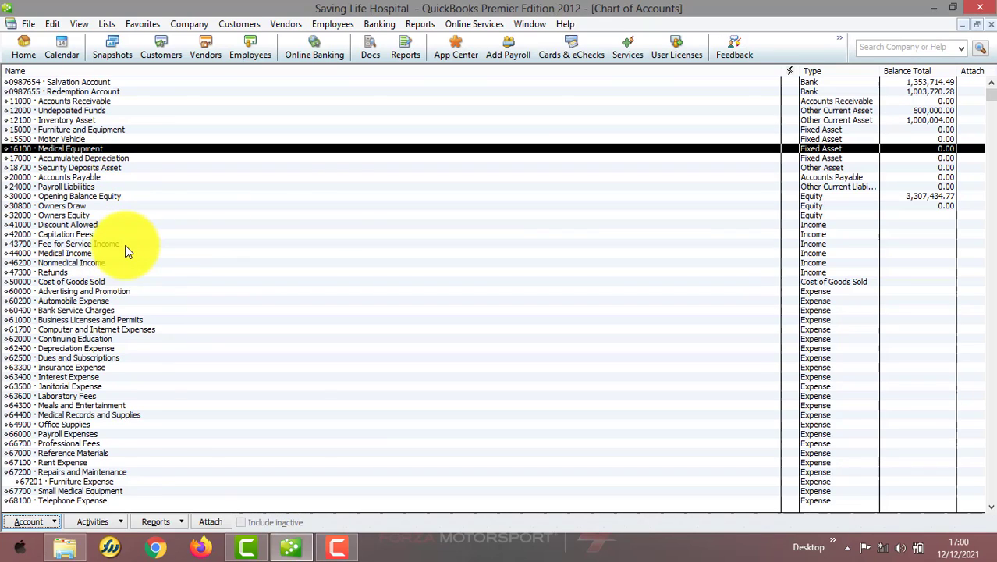
{"action": "left_click", "coordinate": [92, 245]}
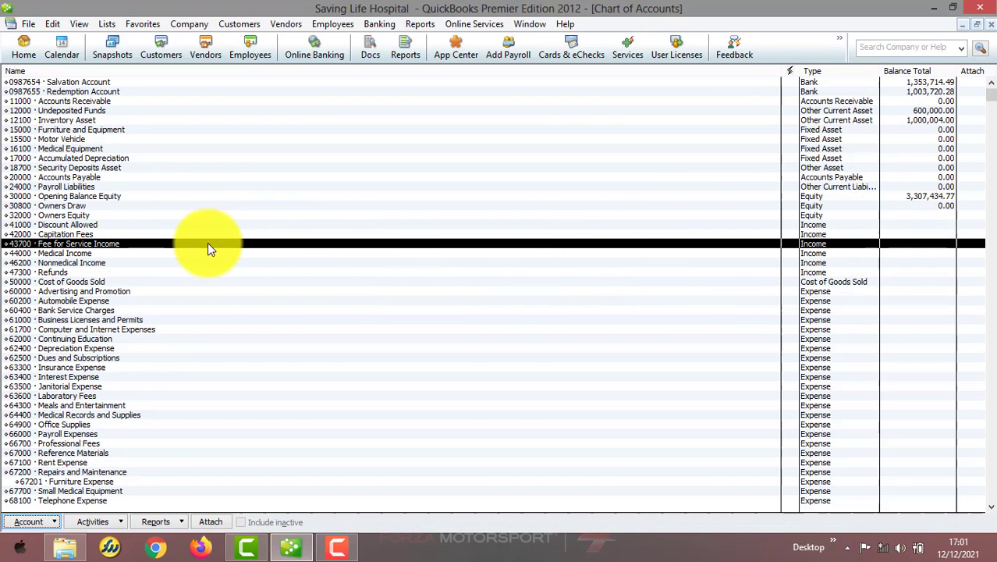
{"action": "left_click", "coordinate": [98, 224]}
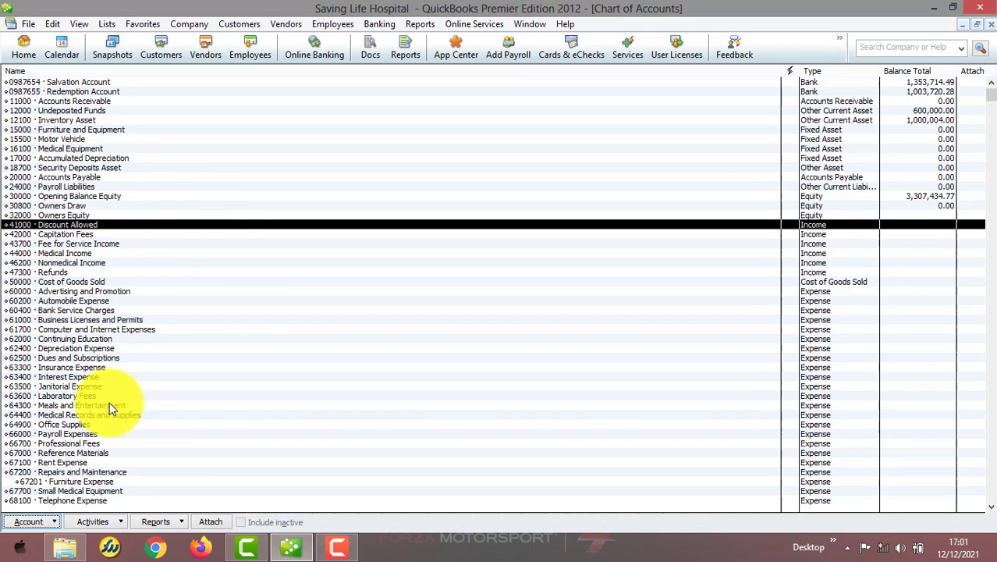
{"action": "left_click", "coordinate": [105, 500]}
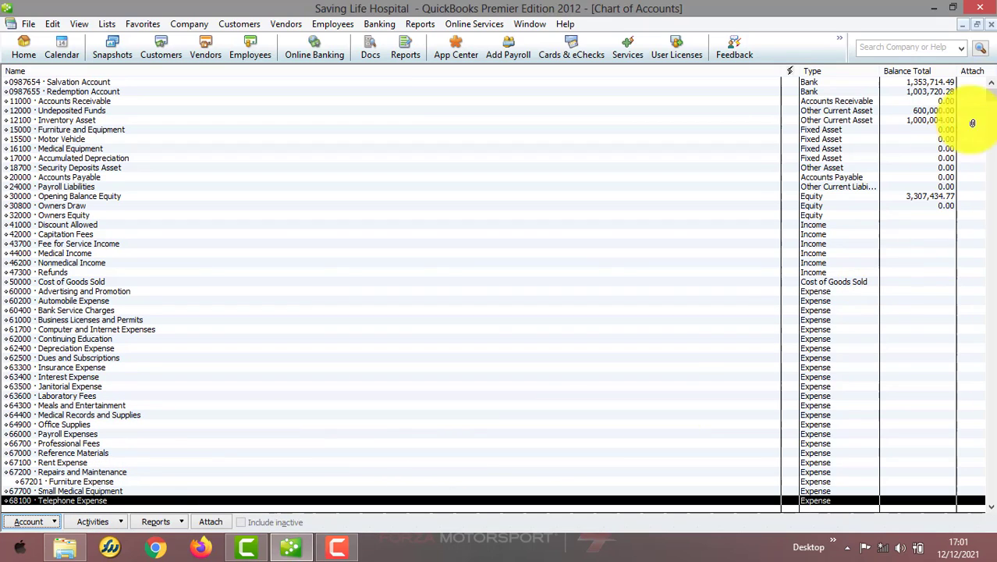
{"action": "left_click_drag", "start_coordinate": [992, 94], "coordinate": [991, 345]}
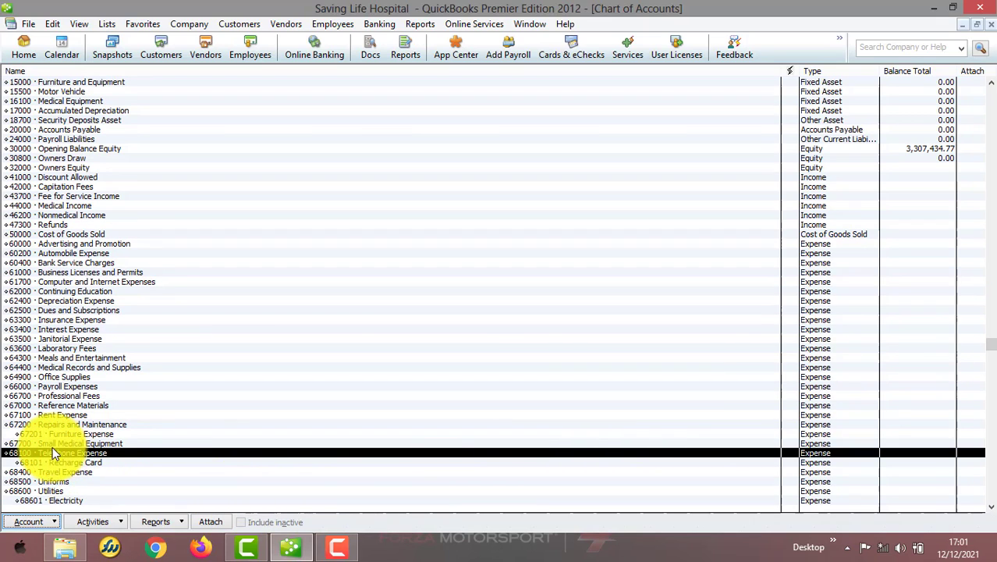
- Check the details of the Recharge Card subaccount under Telephone Expense, then delete that subaccount
{"action": "left_click", "coordinate": [67, 463]}
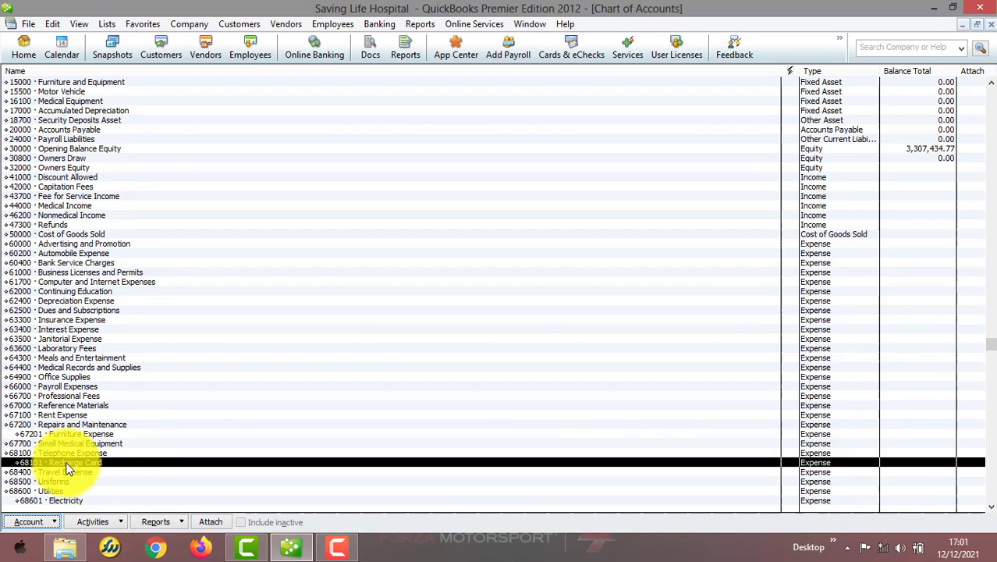
{"action": "left_click", "coordinate": [51, 519]}
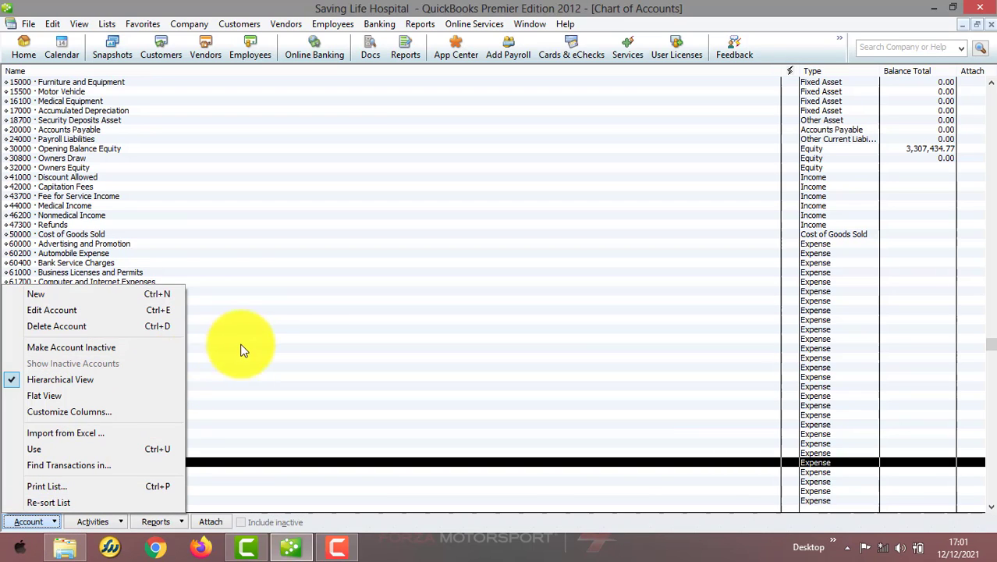
{"action": "left_click", "coordinate": [140, 306]}
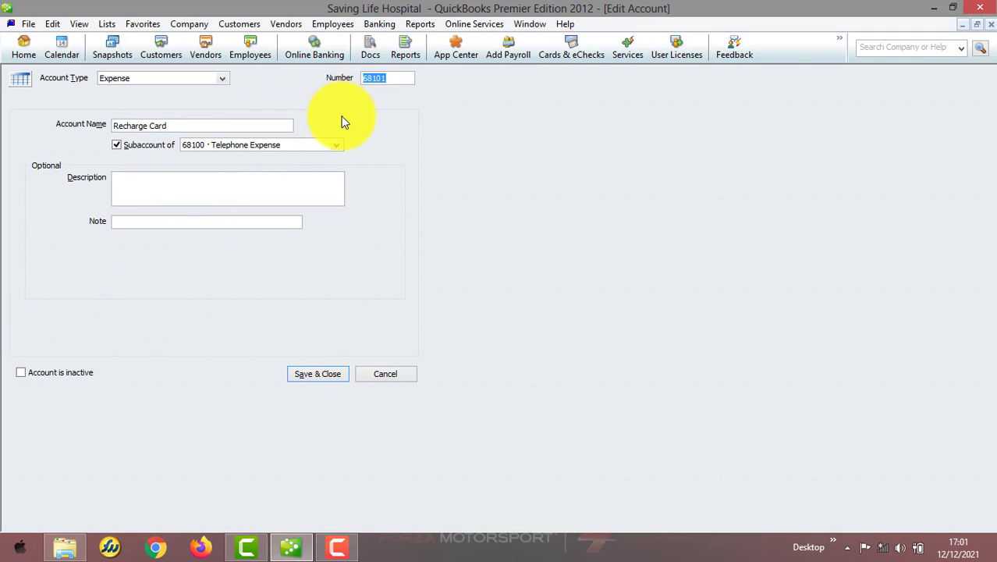
{"action": "left_click", "coordinate": [329, 372]}
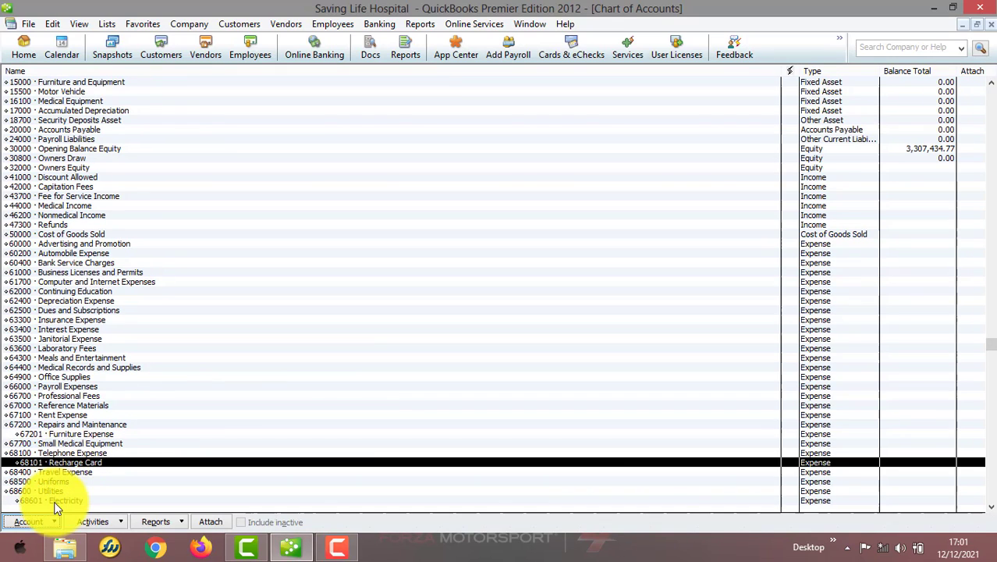
{"action": "left_click", "coordinate": [54, 522]}
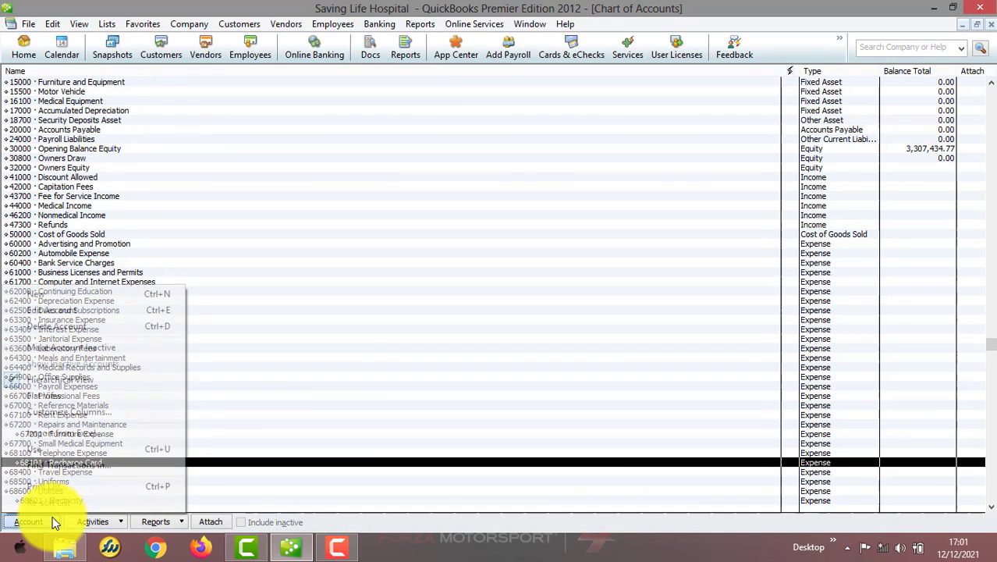
{"action": "left_click", "coordinate": [106, 328]}
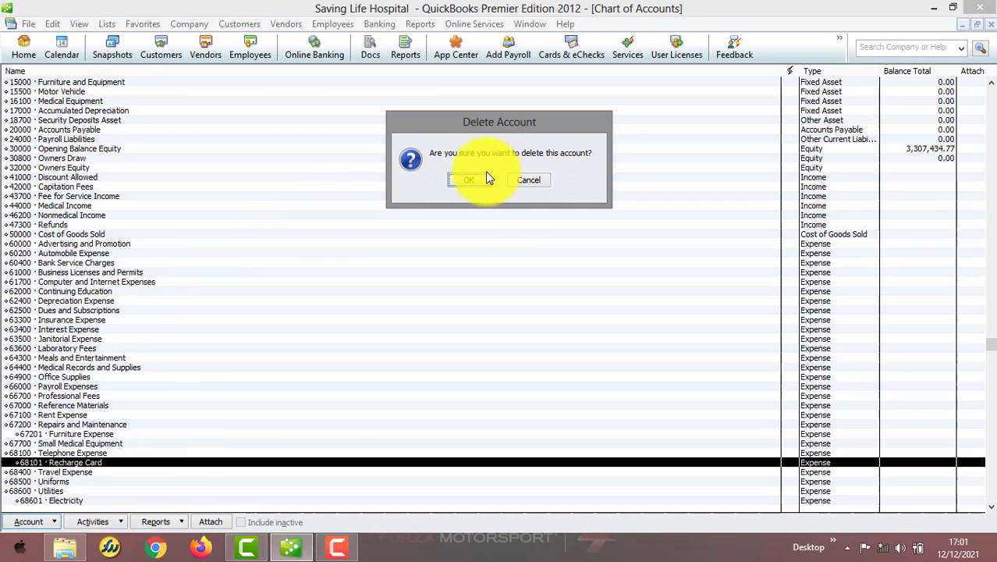
{"action": "left_click", "coordinate": [469, 181]}
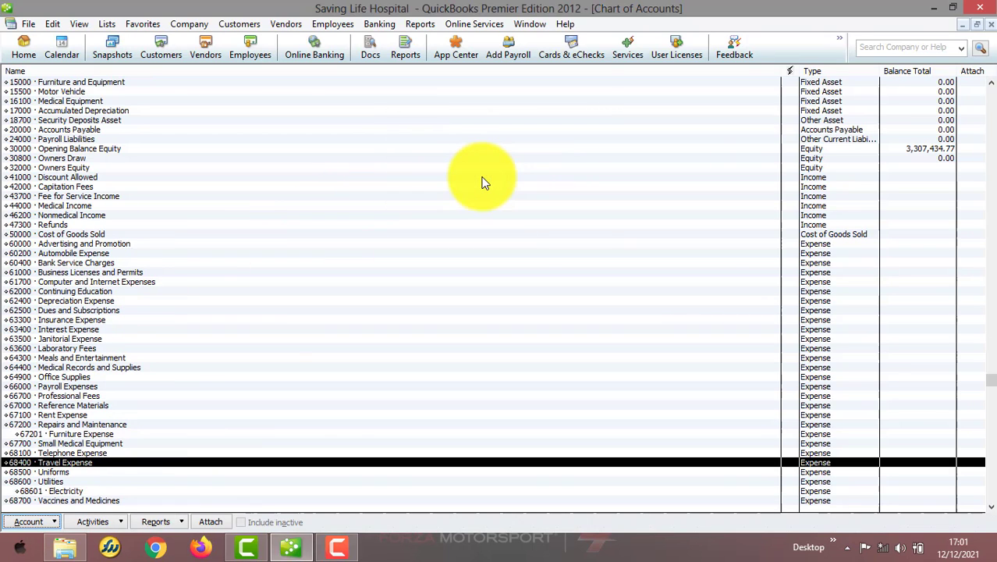
- Edit the Telephone Expense account to make it a subaccount of 68600 Utilities and save it
{"action": "left_click", "coordinate": [40, 453]}
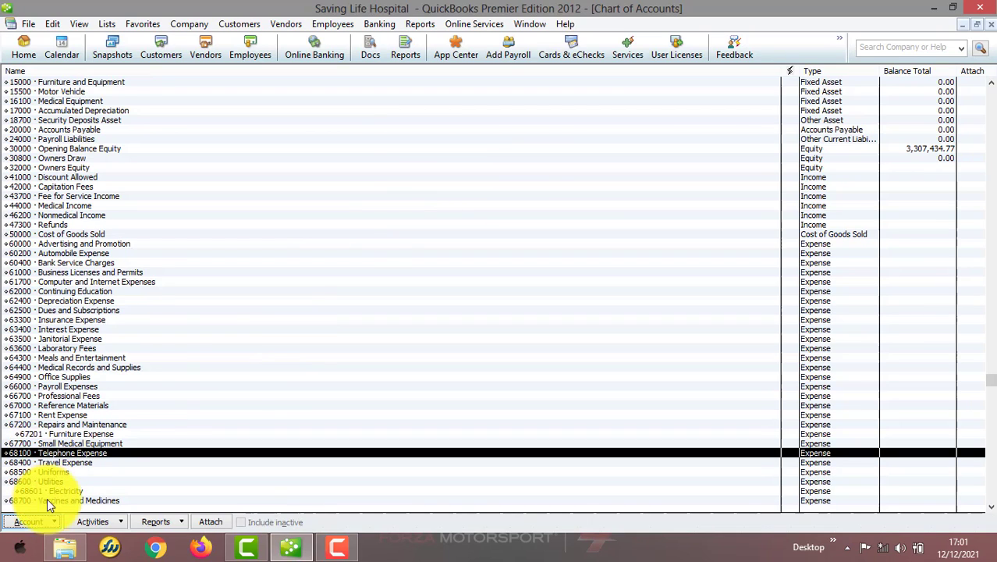
{"action": "left_click", "coordinate": [49, 519]}
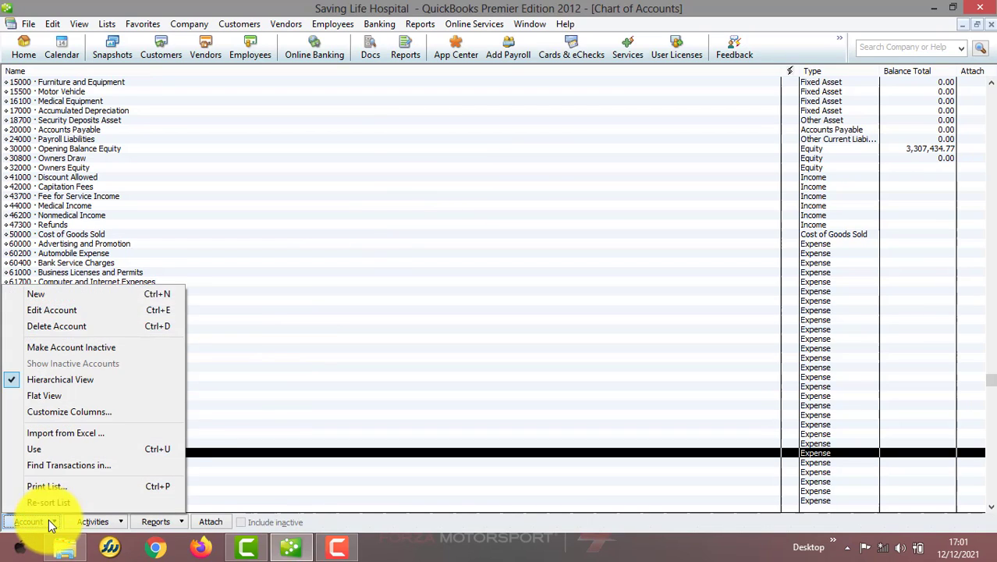
{"action": "left_click", "coordinate": [130, 311]}
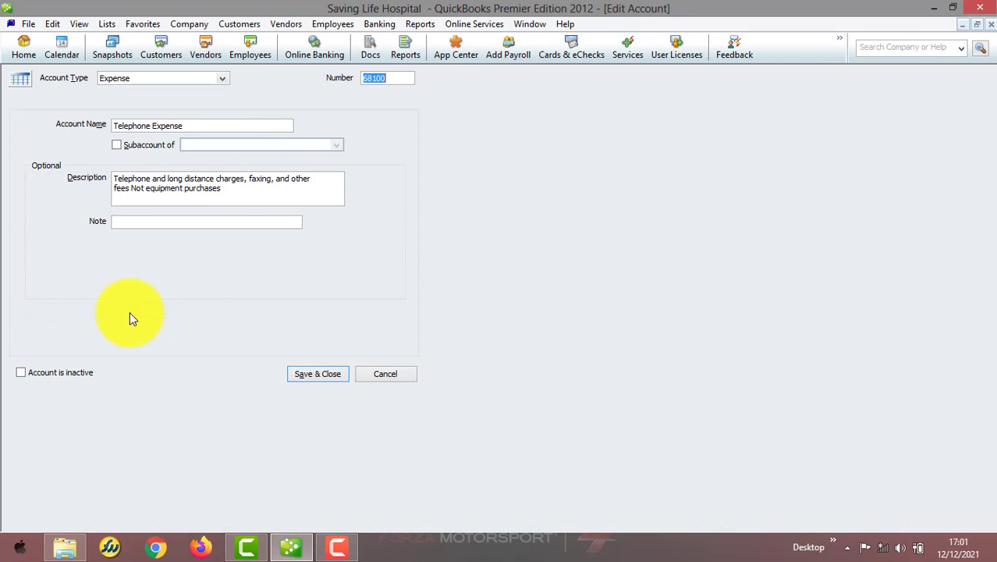
{"action": "left_click", "coordinate": [128, 147]}
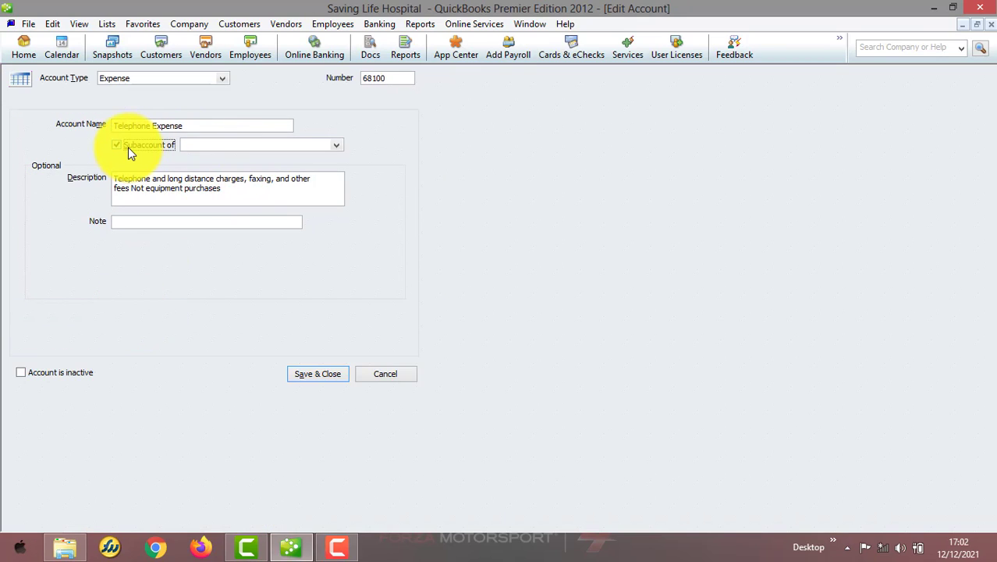
{"action": "left_click", "coordinate": [338, 147]}
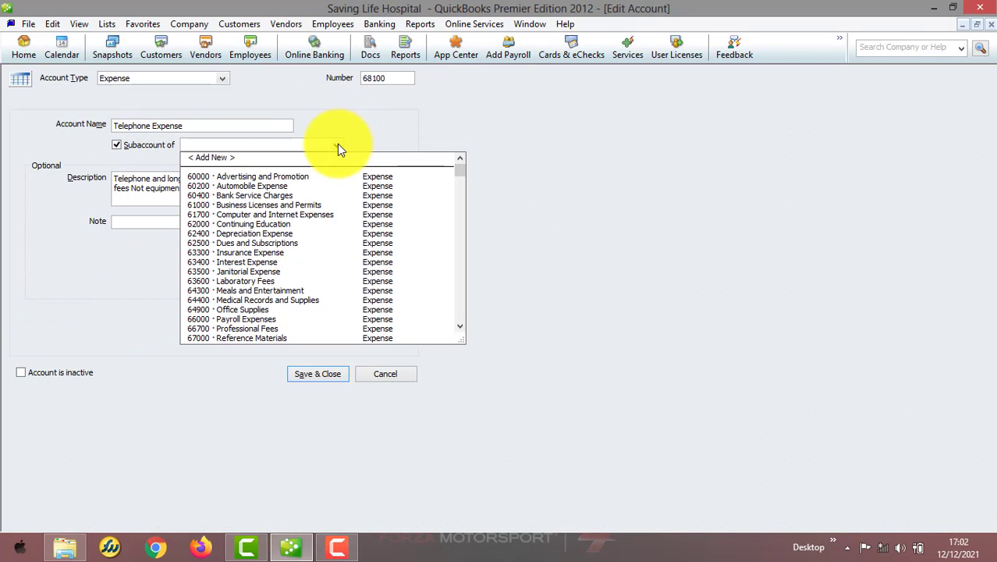
{"action": "type", "text": "ut"}
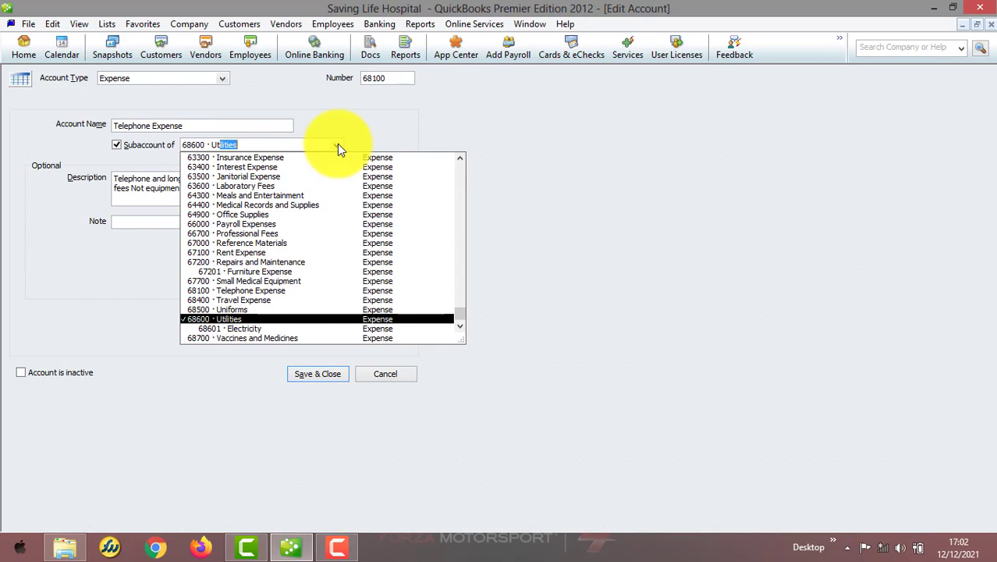
{"action": "left_click", "coordinate": [238, 320]}
{"action": "left_click", "coordinate": [302, 370]}
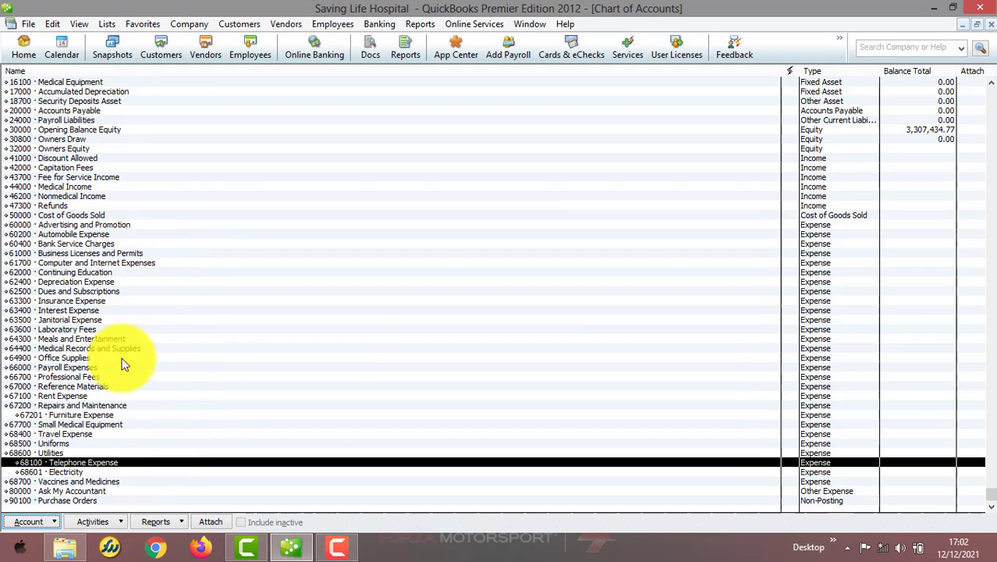
- Review the Vaccines and Medicines, Purchase Orders and Ask My Accountant accounts, and the first expense accounts including Bank Service Charges
{"action": "left_click", "coordinate": [111, 484]}
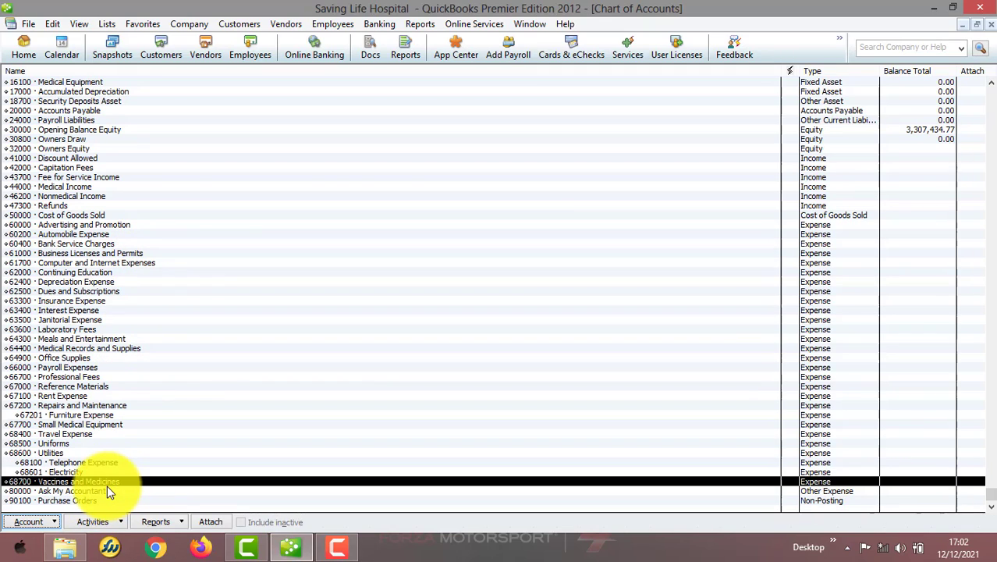
{"action": "left_click", "coordinate": [102, 499]}
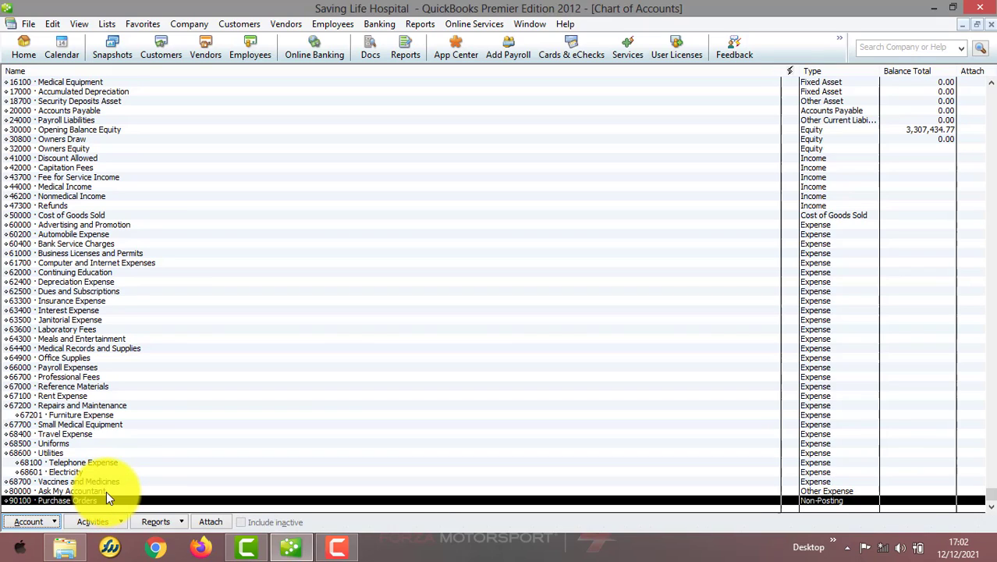
{"action": "left_click", "coordinate": [106, 491]}
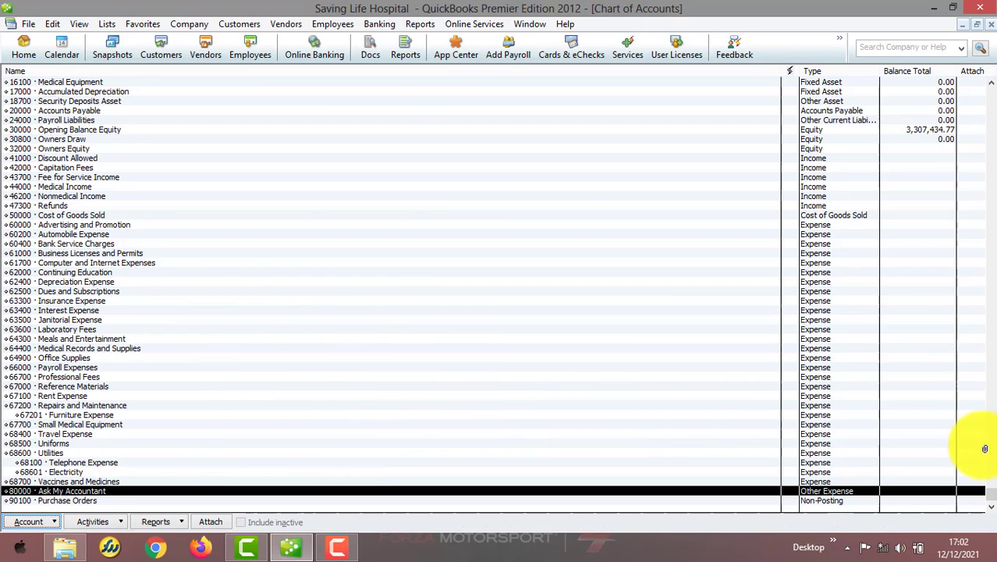
{"action": "left_click_drag", "start_coordinate": [991, 498], "coordinate": [989, 94]}
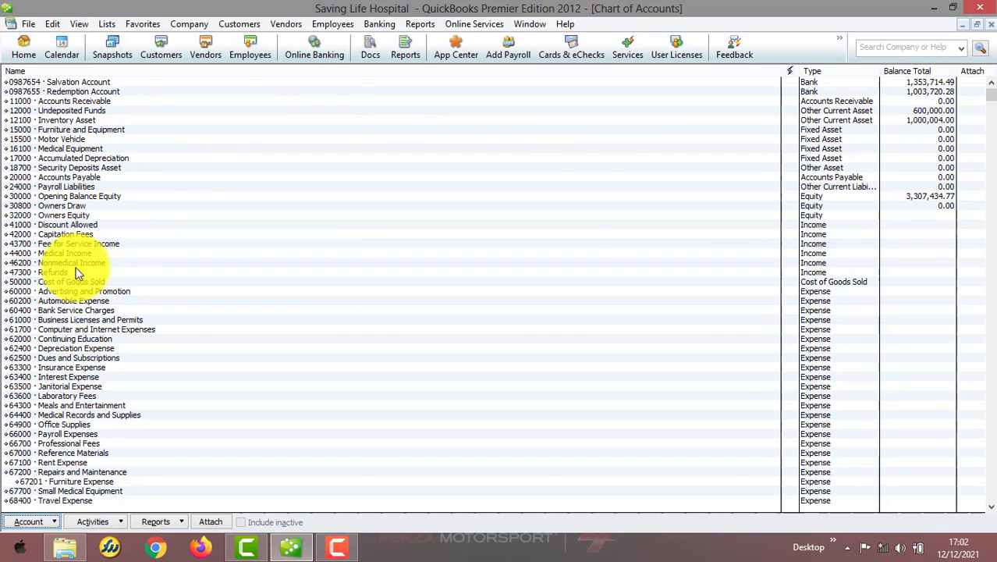
{"action": "left_click", "coordinate": [106, 290]}
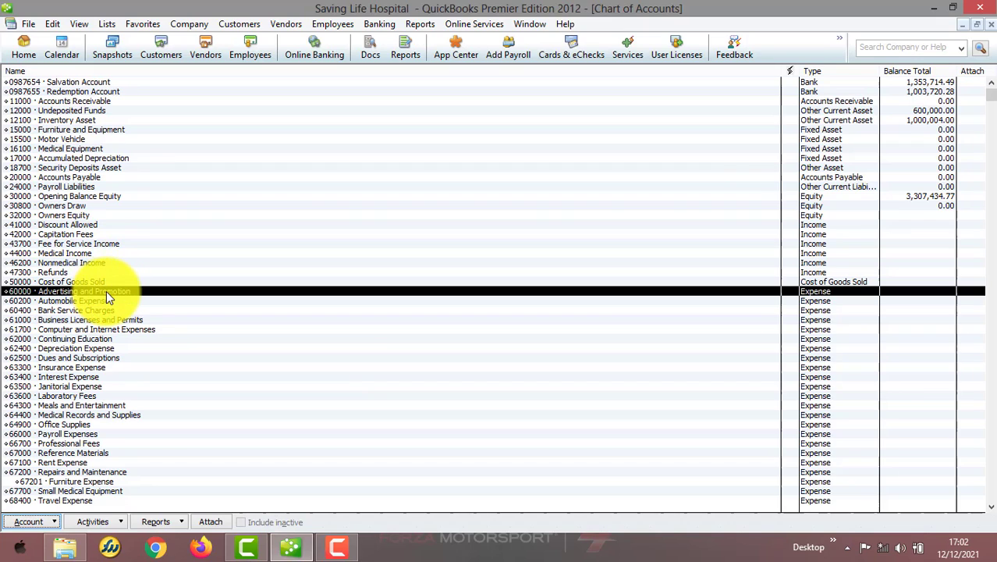
{"action": "left_click", "coordinate": [107, 309]}
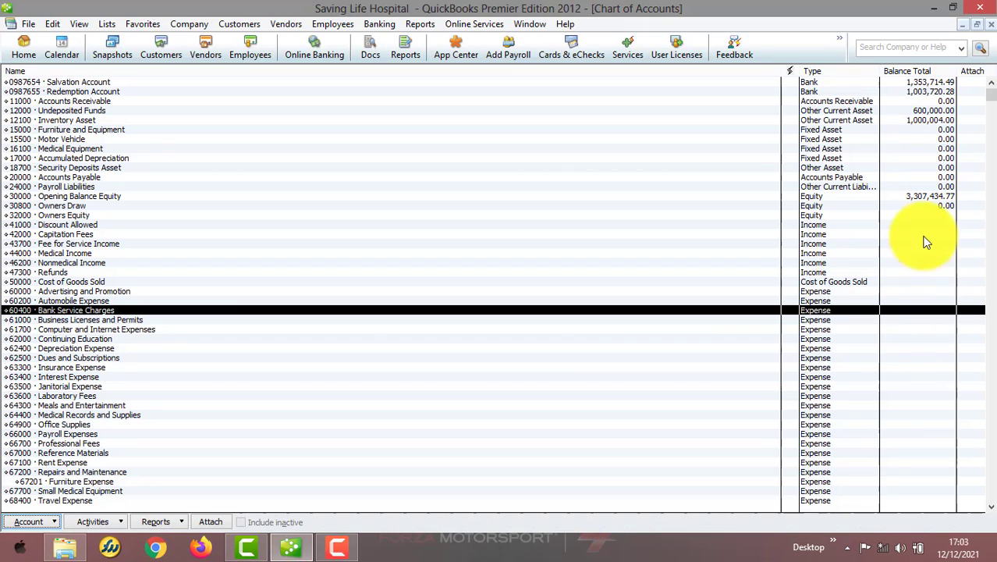
- Examine the balances of the two bank accounts, Undeposited Funds and Inventory Asset, plus Accounts Payable and Accounts Receivable
{"action": "left_click", "coordinate": [925, 82]}
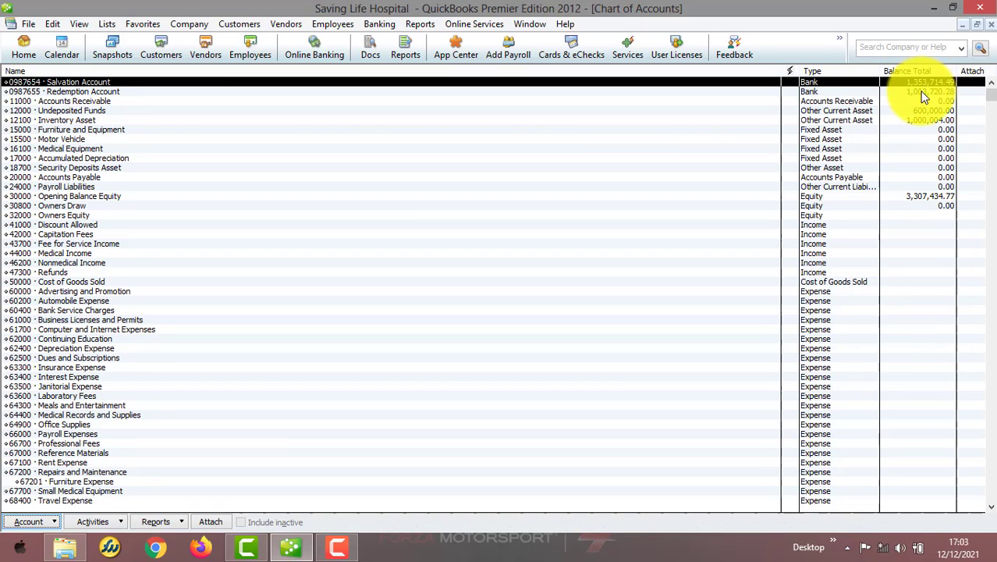
{"action": "left_click", "coordinate": [924, 92]}
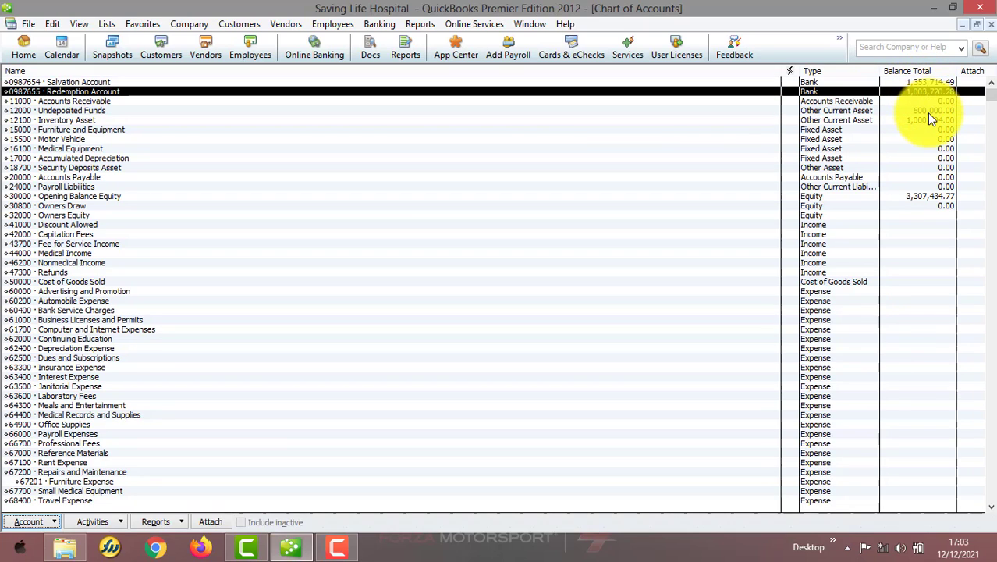
{"action": "left_click", "coordinate": [927, 112]}
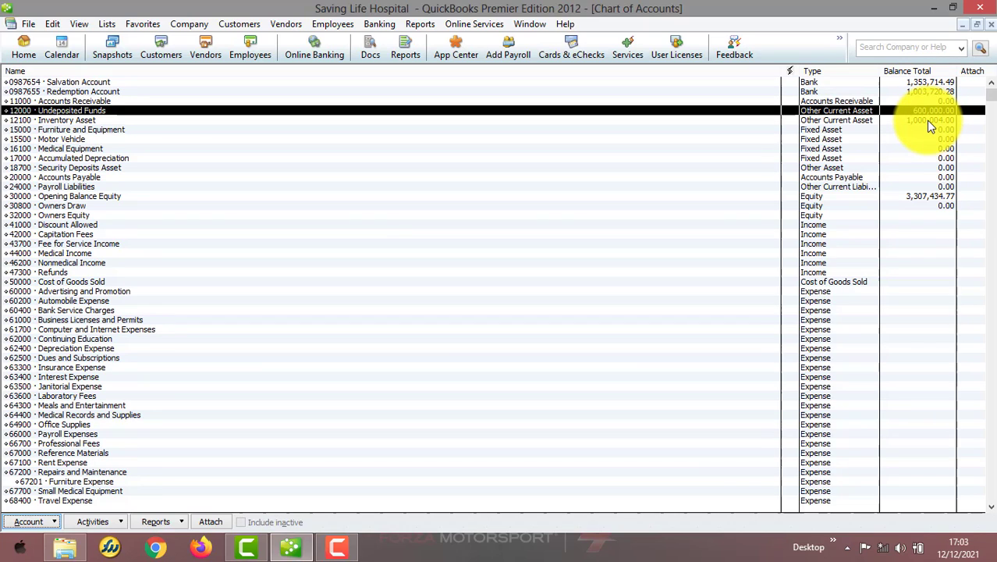
{"action": "left_click", "coordinate": [928, 122]}
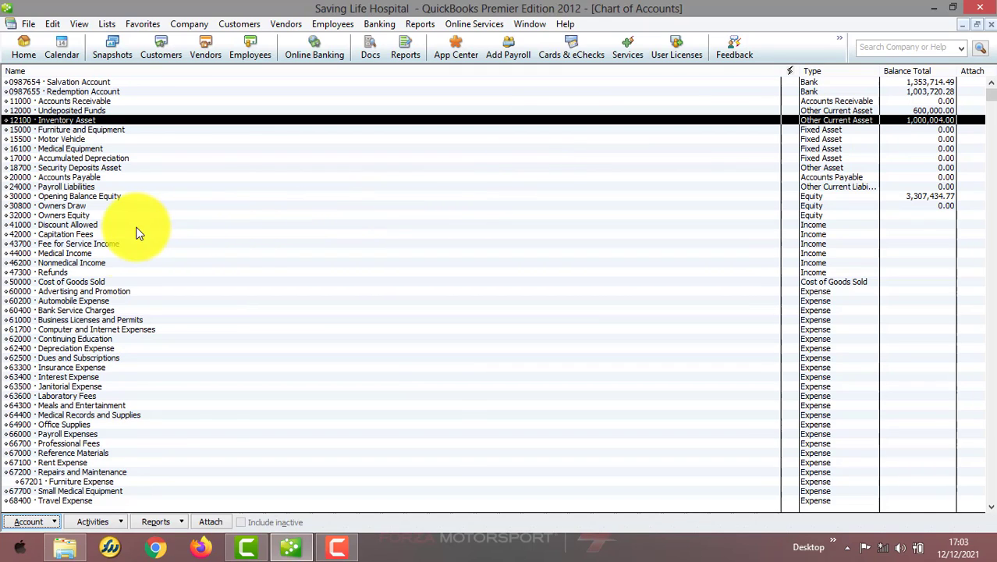
{"action": "left_click", "coordinate": [100, 293]}
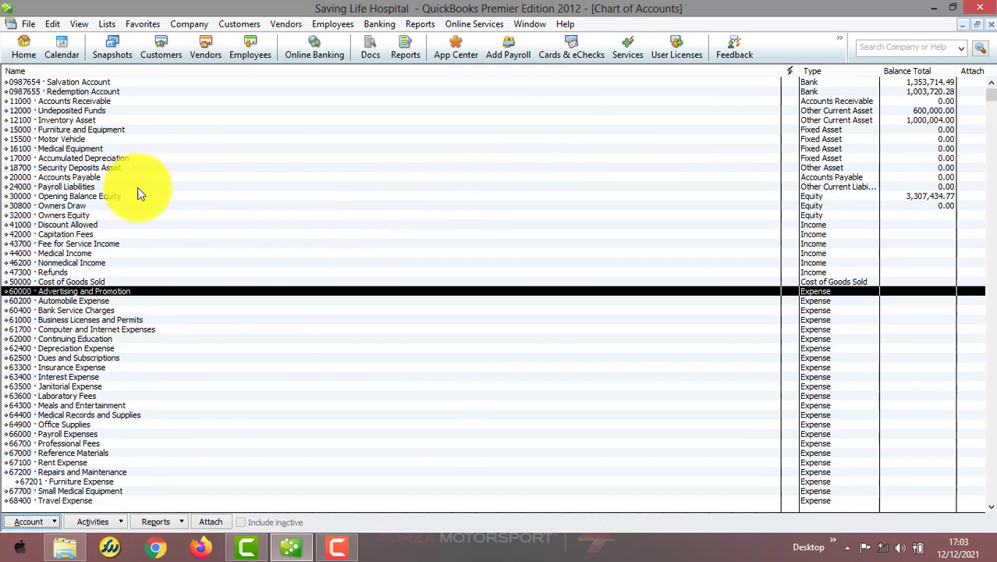
{"action": "left_click", "coordinate": [82, 177]}
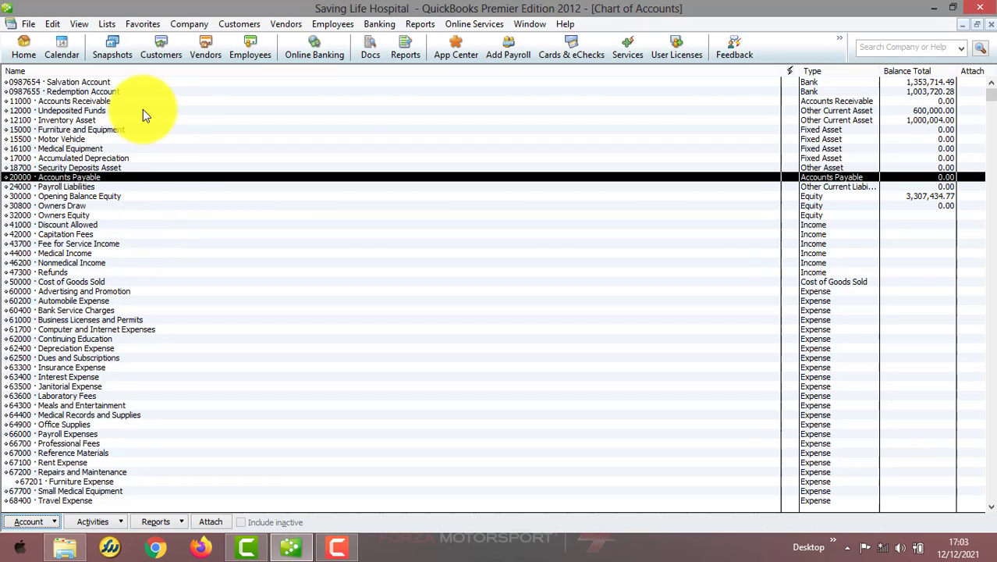
{"action": "left_click", "coordinate": [91, 103]}
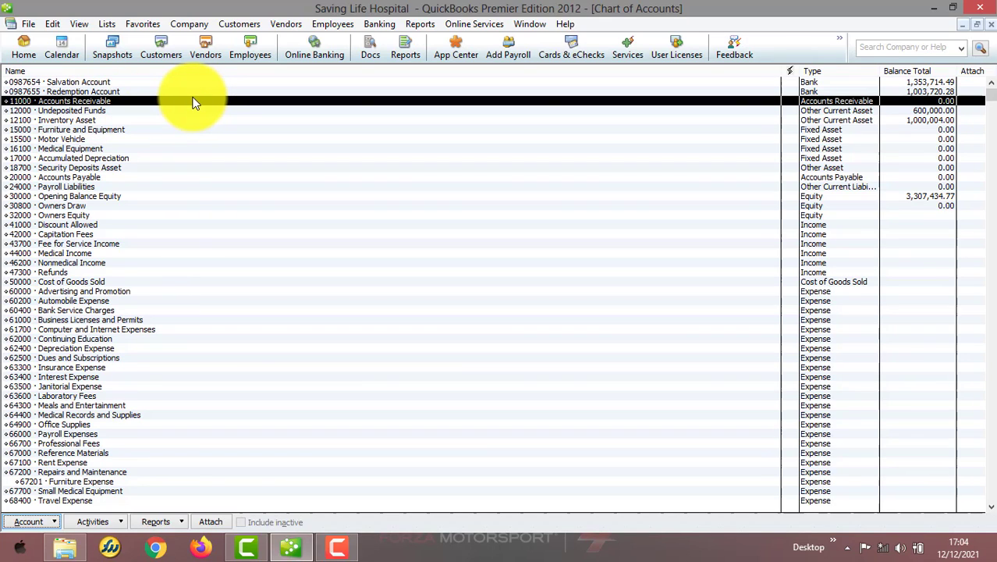
- Start a new customer invoice and choose Walk In Customer as the customer
{"action": "left_click", "coordinate": [254, 24]}
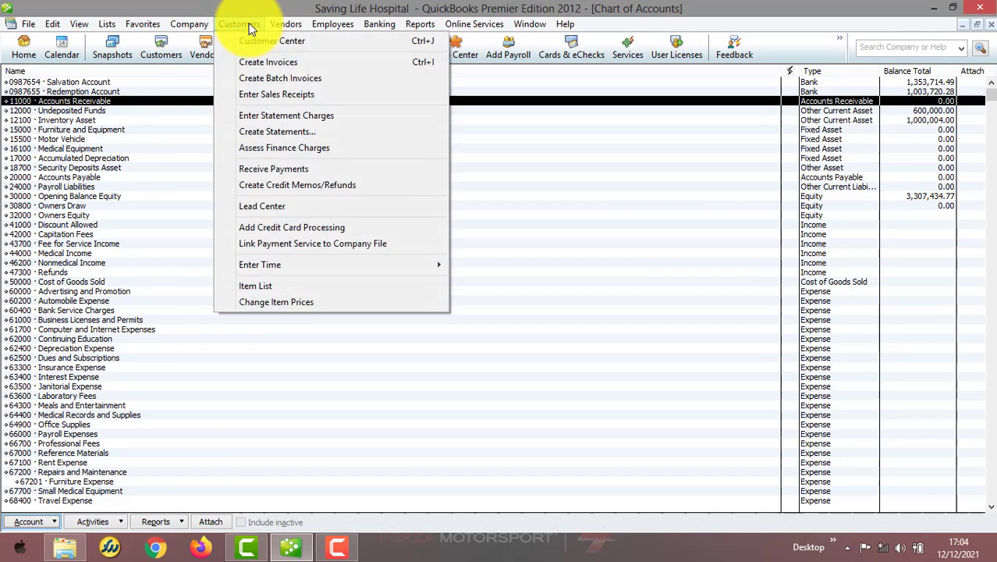
{"action": "left_click", "coordinate": [306, 65]}
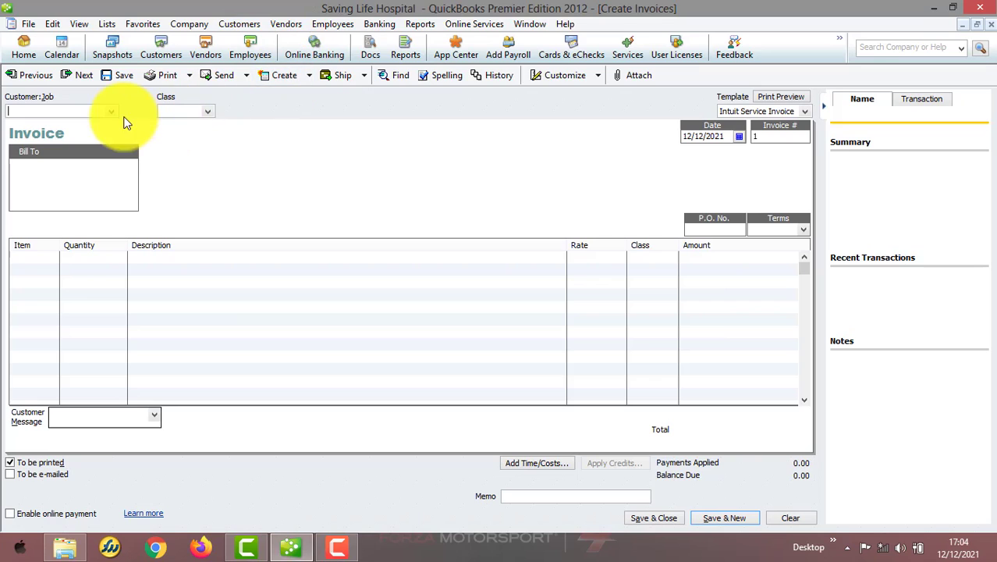
{"action": "left_click", "coordinate": [111, 110]}
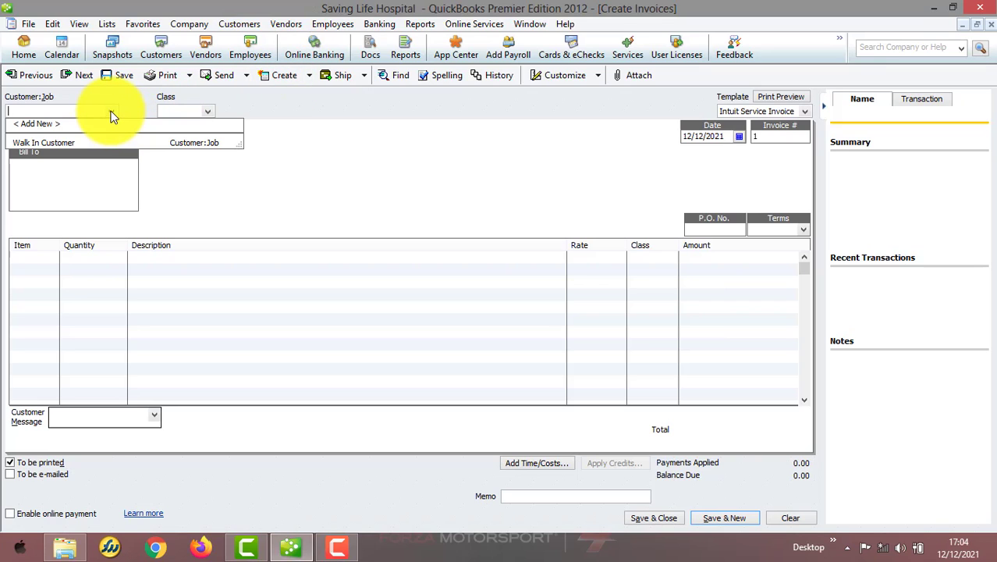
{"action": "left_click", "coordinate": [72, 142]}
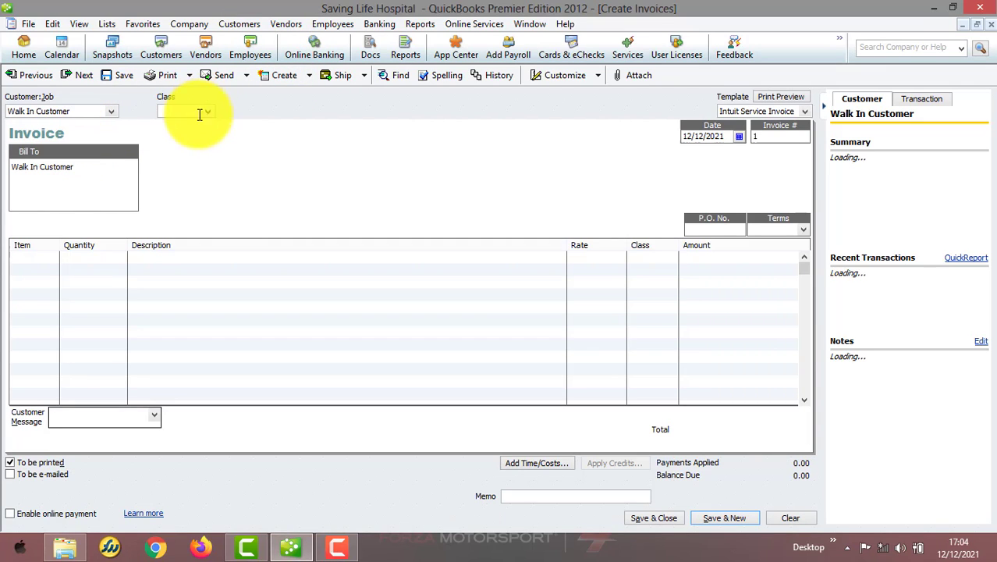
- Add a new service item named Surgery, linked to the 44000 Medical Income account, on the first invoice line
{"action": "left_click", "coordinate": [50, 258]}
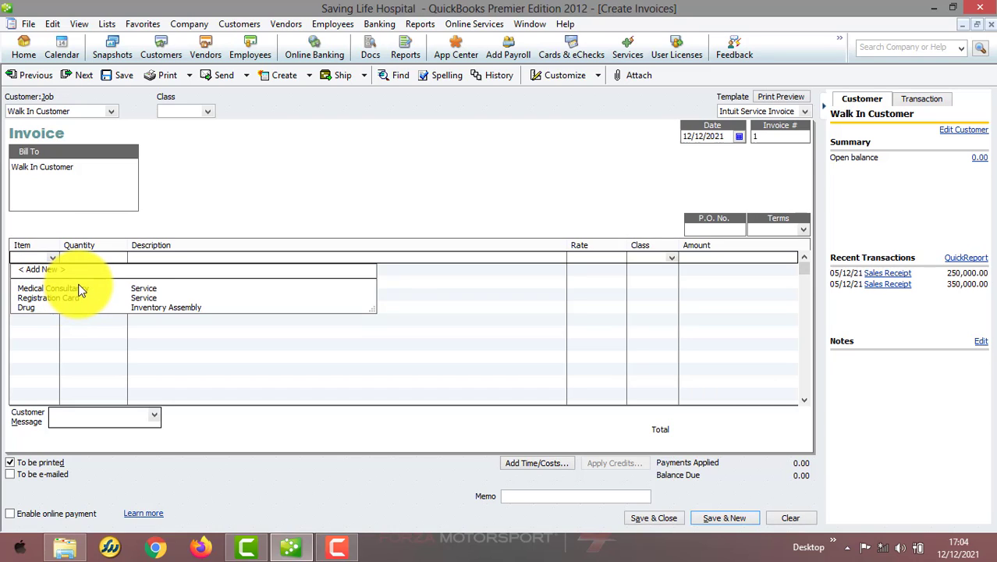
{"action": "left_click", "coordinate": [44, 267]}
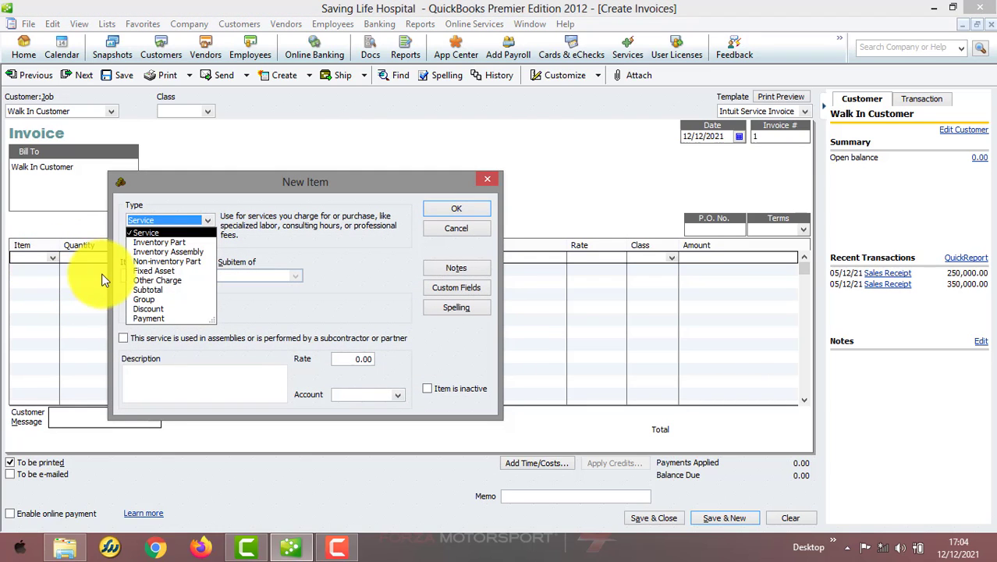
{"action": "left_click", "coordinate": [163, 231]}
{"action": "left_click", "coordinate": [162, 275]}
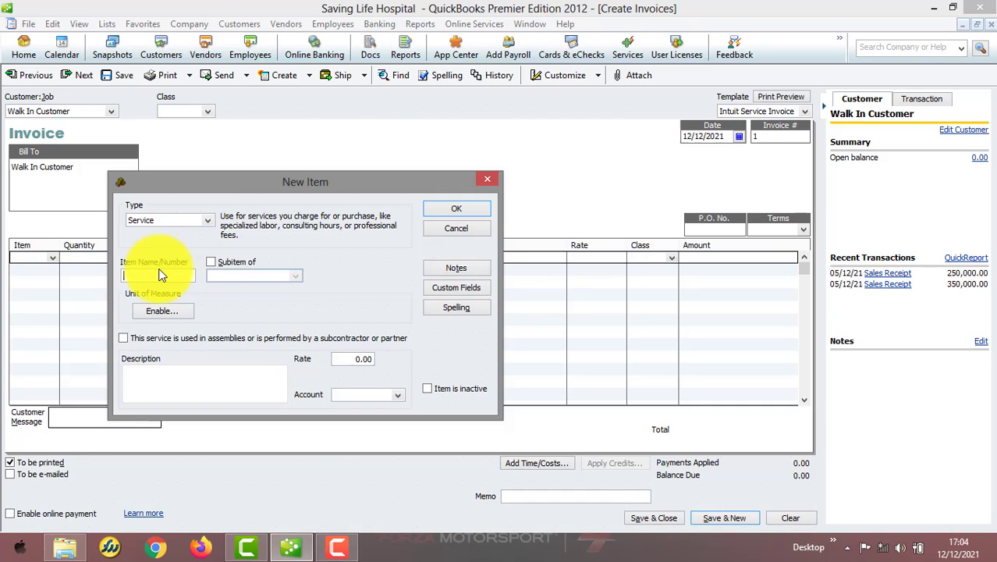
{"action": "type", "text": "Surgery"}
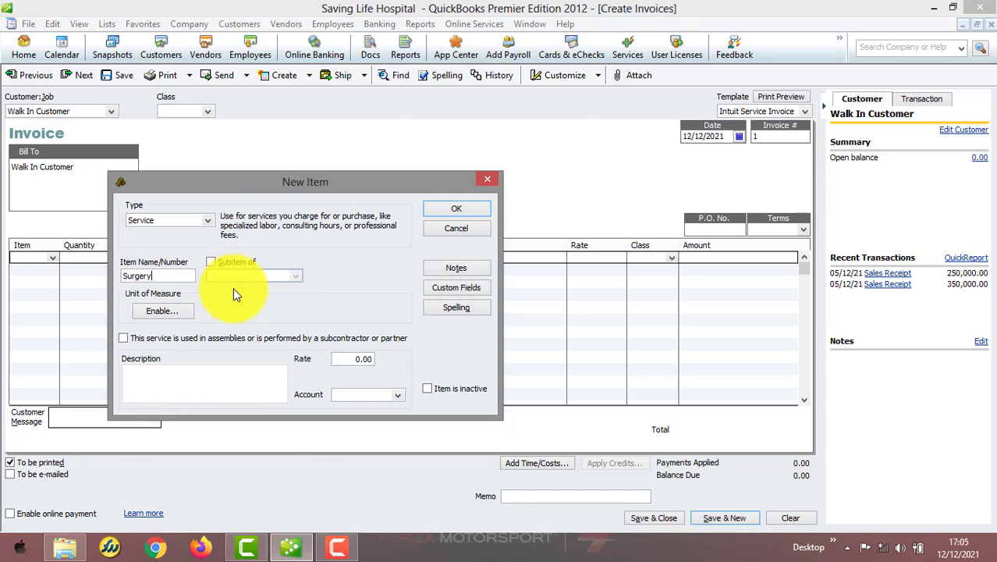
{"action": "left_click", "coordinate": [398, 396]}
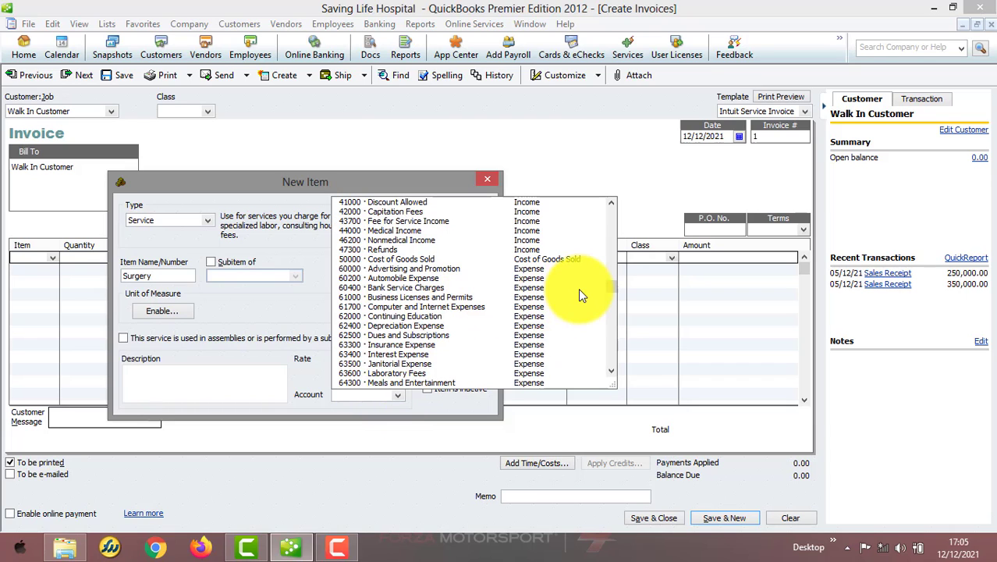
{"action": "left_click_drag", "start_coordinate": [614, 284], "coordinate": [618, 265]}
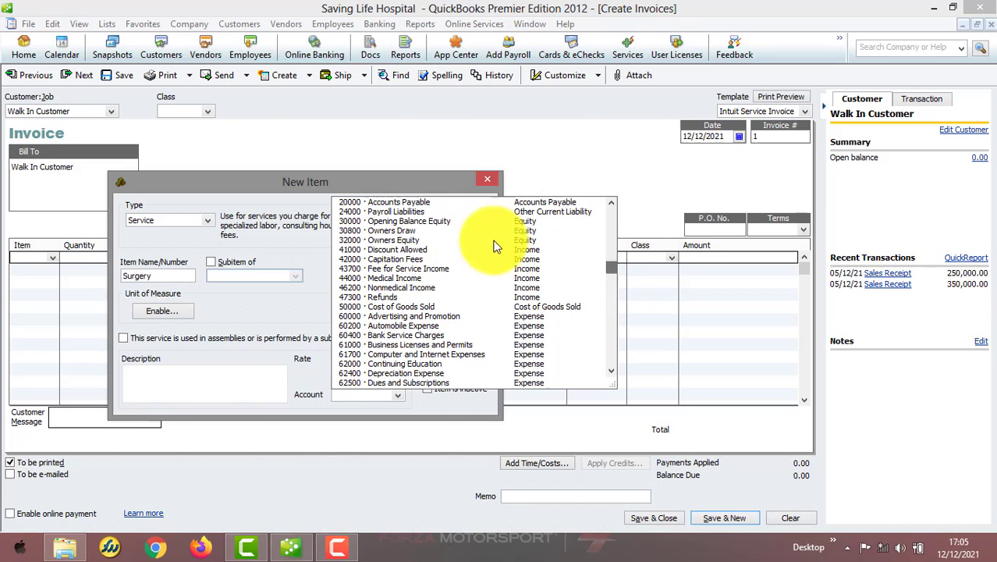
{"action": "left_click", "coordinate": [533, 279]}
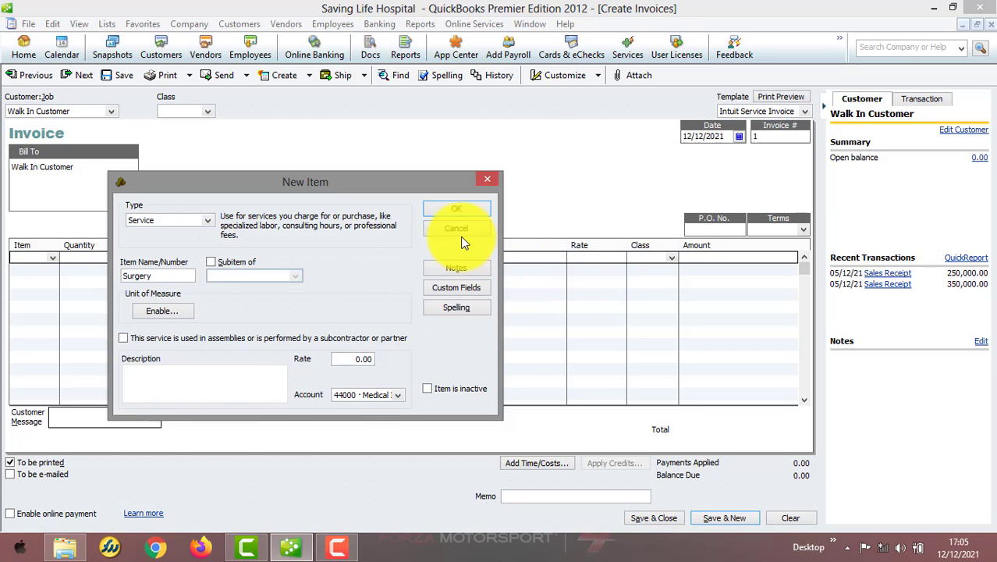
{"action": "left_click", "coordinate": [478, 210]}
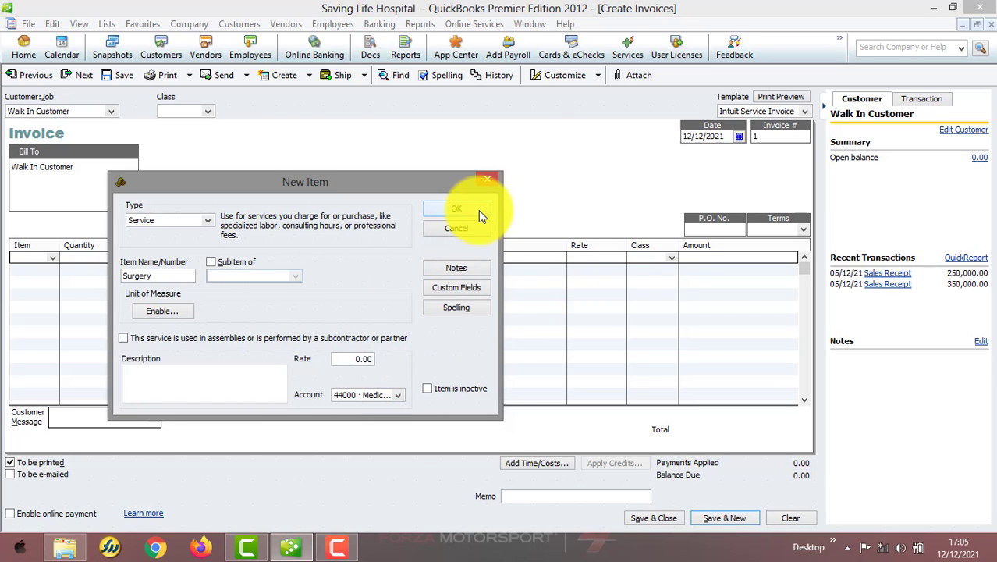
- Set the Surgery line's rate to 1,000,000.00 and dismiss the price level tip
{"action": "left_click", "coordinate": [588, 255]}
{"action": "type", "text": "100,000.00"}
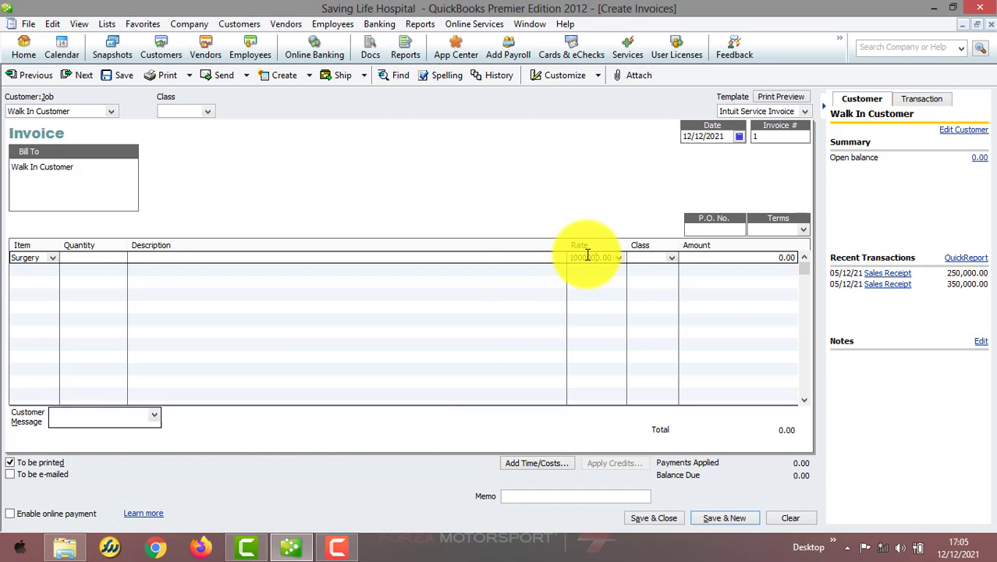
{"action": "key", "text": "Tab"}
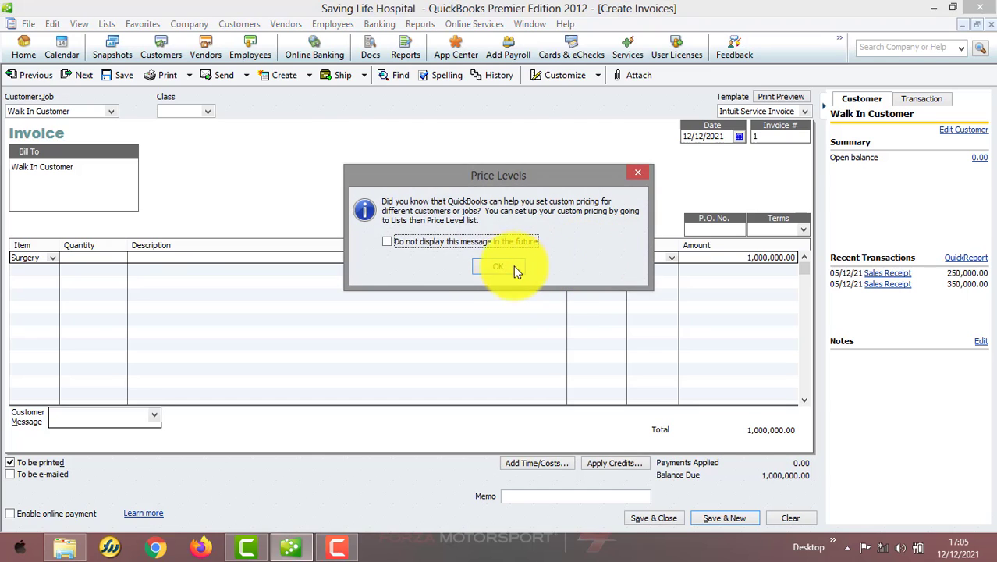
{"action": "left_click", "coordinate": [507, 267]}
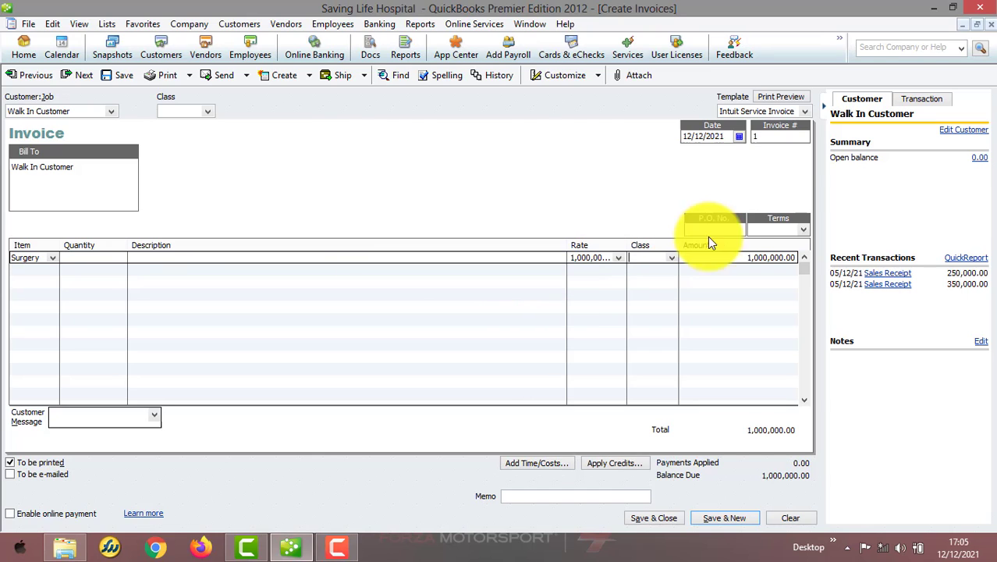
- Set the invoice terms to Due on receipt and the invoice date to 31/03/2021
{"action": "left_click", "coordinate": [802, 227]}
{"action": "left_click", "coordinate": [788, 288]}
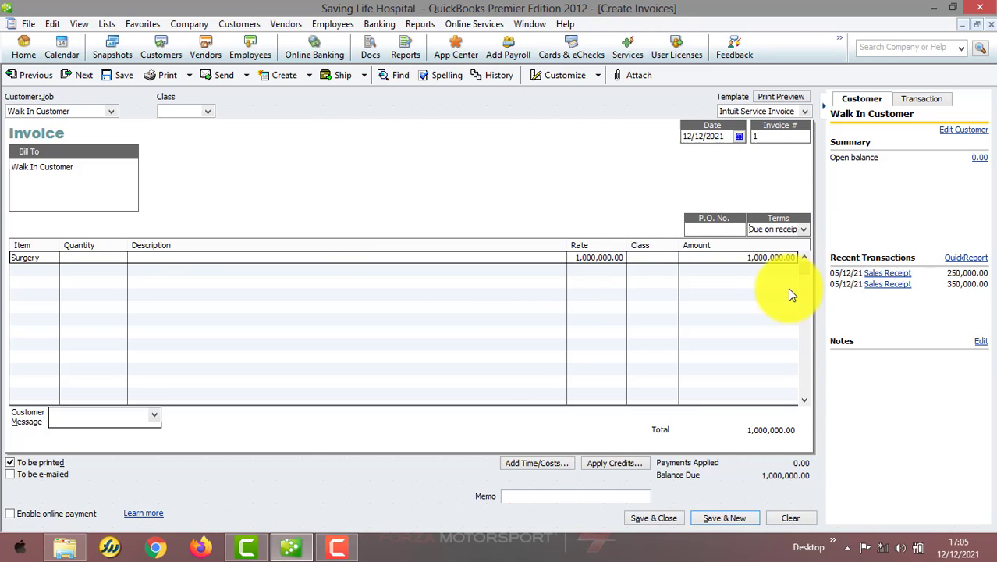
{"action": "left_click", "coordinate": [739, 138]}
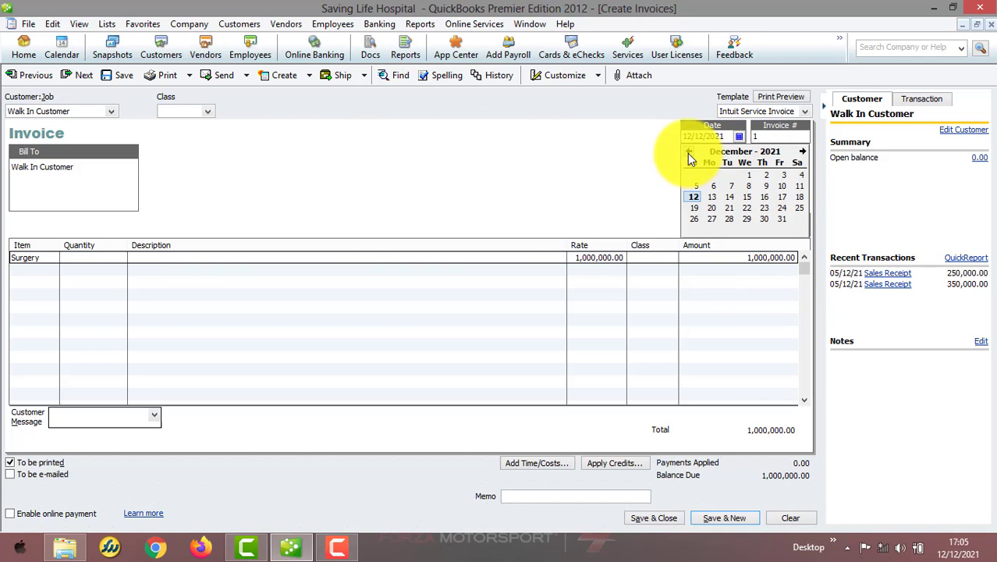
{"action": "left_click", "coordinate": [689, 152]}
{"action": "left_click", "coordinate": [689, 152]}
{"action": "left_click", "coordinate": [689, 152]}
{"action": "left_click", "coordinate": [689, 152]}
{"action": "left_click", "coordinate": [689, 152]}
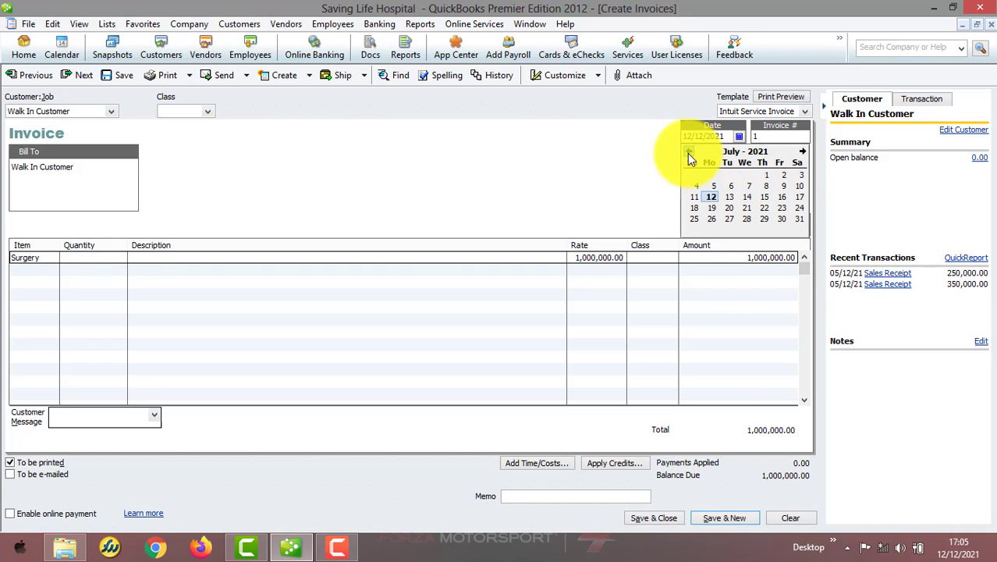
{"action": "left_click", "coordinate": [689, 152]}
{"action": "left_click", "coordinate": [688, 152]}
{"action": "left_click", "coordinate": [688, 153]}
{"action": "left_click", "coordinate": [688, 152]}
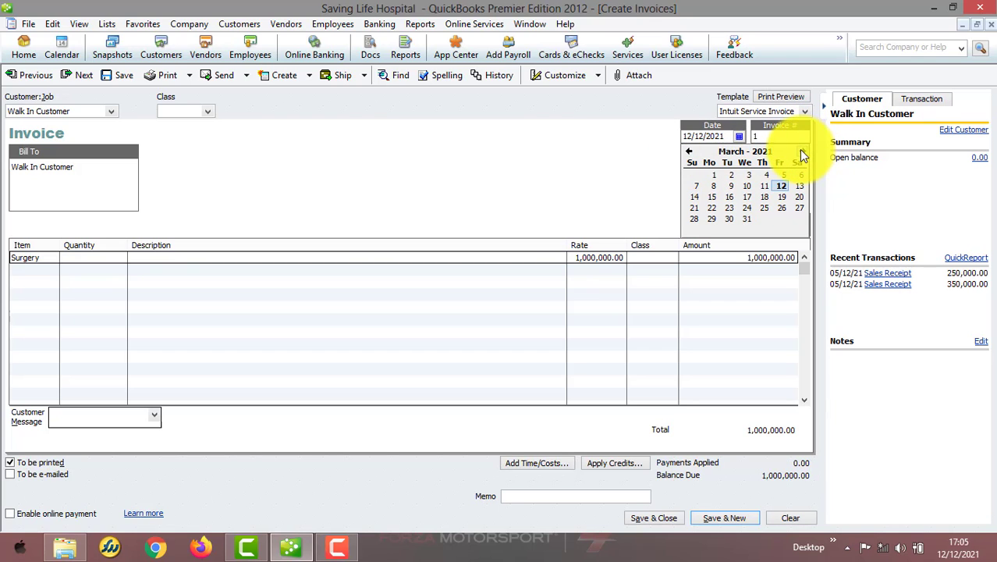
{"action": "left_click", "coordinate": [744, 219]}
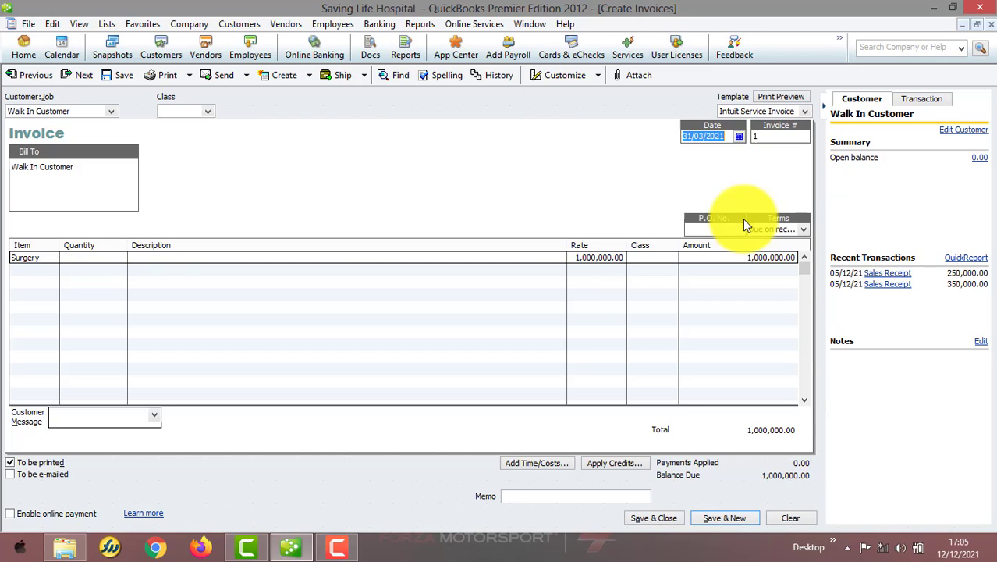
- Enter "Appendectomy Done By Walk In Customer" as the description of the Surgery line
{"action": "left_click", "coordinate": [614, 494]}
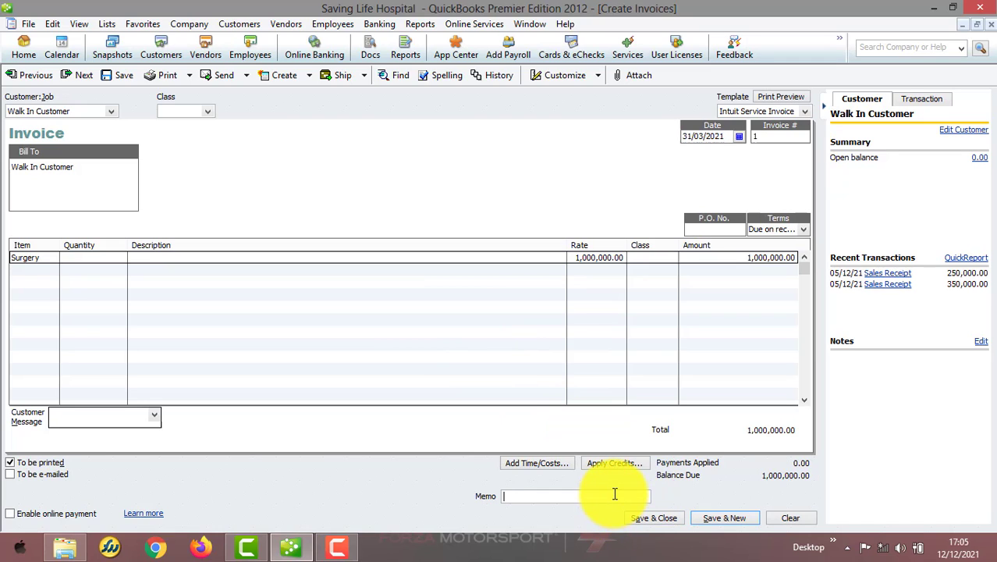
{"action": "left_click", "coordinate": [287, 258]}
{"action": "type", "text": "Su"}
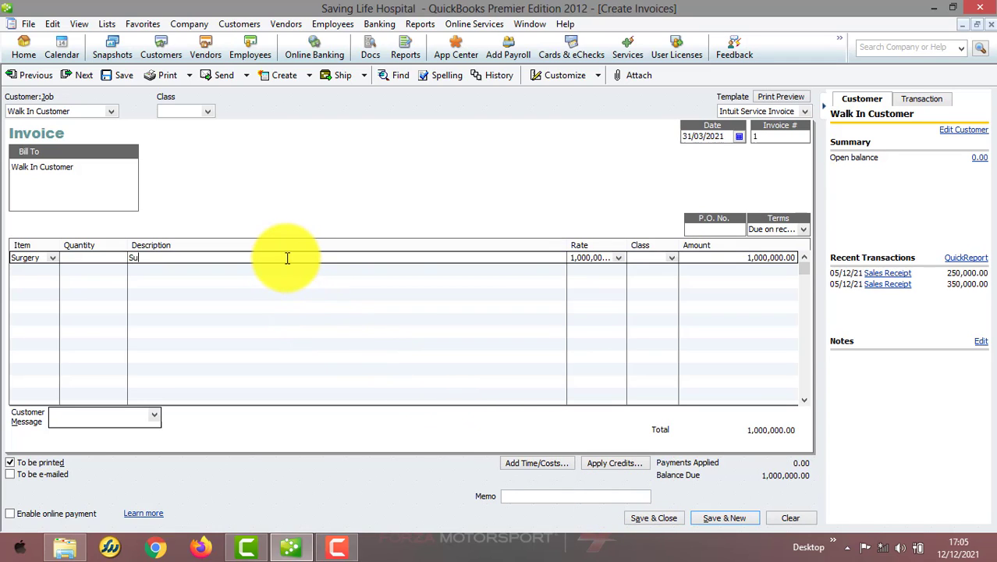
{"action": "type", "text": "rgery"}
{"action": "key", "text": "BackSpace"}
{"action": "key", "text": "BackSpace"}
{"action": "key", "text": "BackSpace"}
{"action": "key", "text": "BackSpace"}
{"action": "key", "text": "BackSpace"}
{"action": "key", "text": "BackSpace"}
{"action": "key", "text": "BackSpace"}
{"action": "type", "text": "A"}
{"action": "type", "text": "pen"}
{"action": "type", "text": "dic"}
{"action": "key", "text": "BackSpace"}
{"action": "key", "text": "BackSpace"}
{"action": "type", "text": "ectomy"}
{"action": "left_click", "coordinate": [139, 257]}
{"action": "type", "text": "pendectomy "}
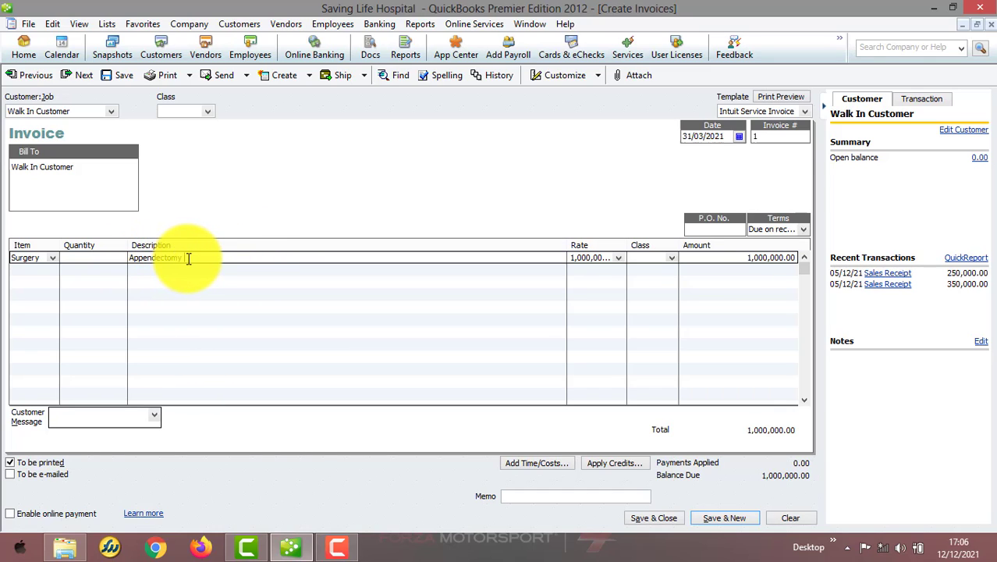
{"action": "type", "text": "Done By Walk In Customer"}
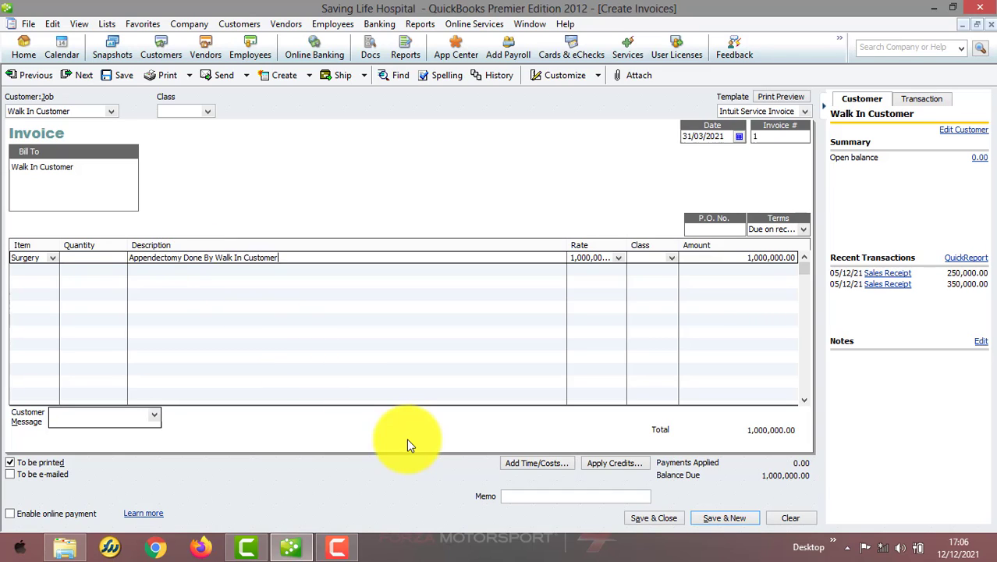
{"action": "left_click", "coordinate": [551, 497]}
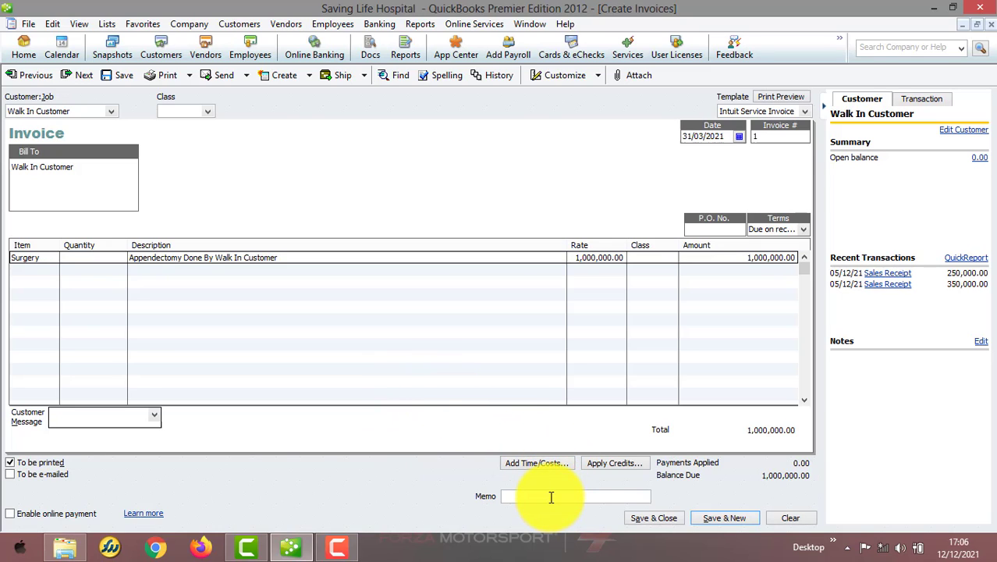
{"action": "type", "text": "Sa"}
{"action": "key", "text": "BackSpace"}
{"action": "key", "text": "BackSpace"}
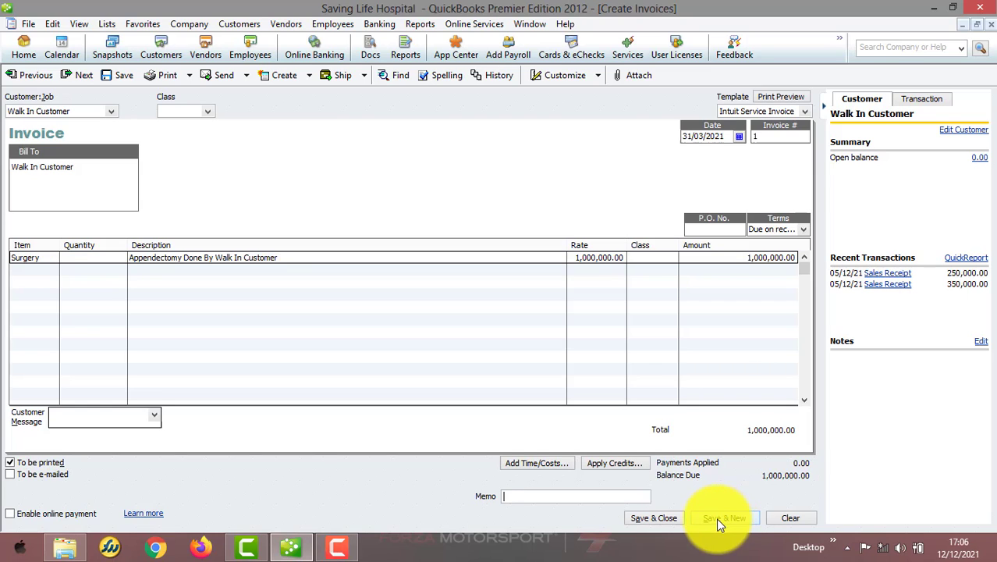
- Save and close the invoice, accepting the past date, keeping the new terms for the customer and leaving the item without a class
{"action": "left_click", "coordinate": [653, 520]}
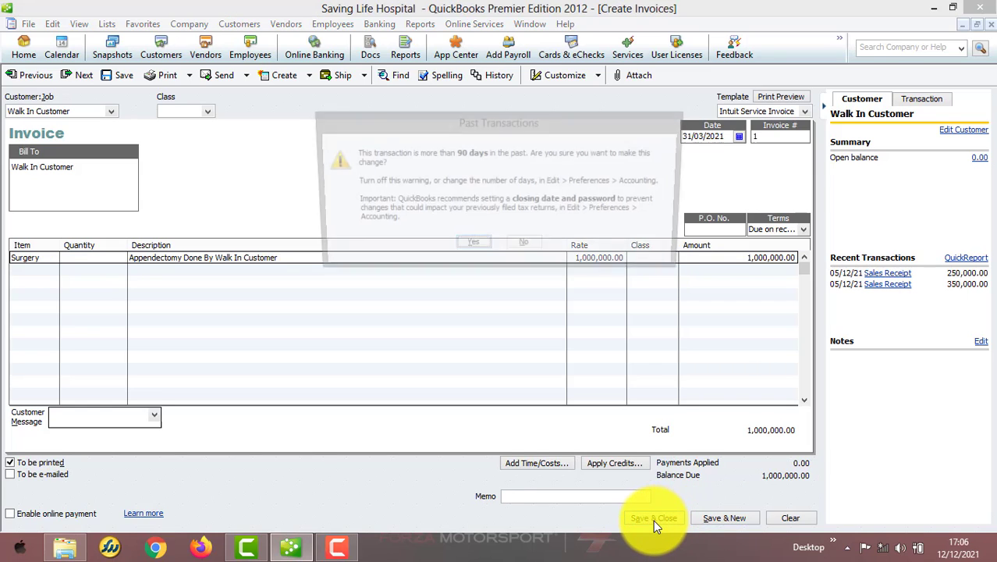
{"action": "left_click", "coordinate": [477, 249]}
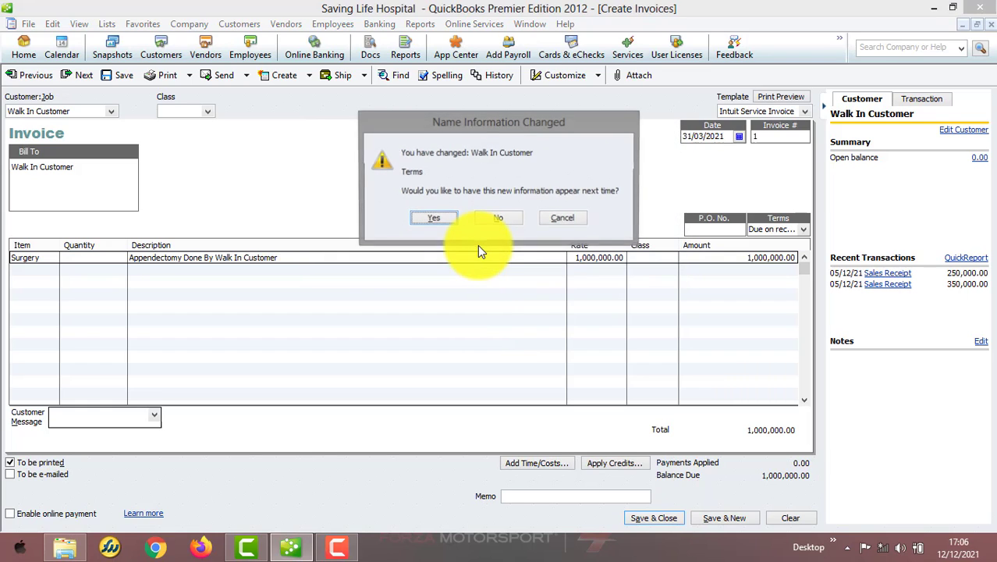
{"action": "left_click", "coordinate": [443, 217]}
{"action": "left_click", "coordinate": [460, 199]}
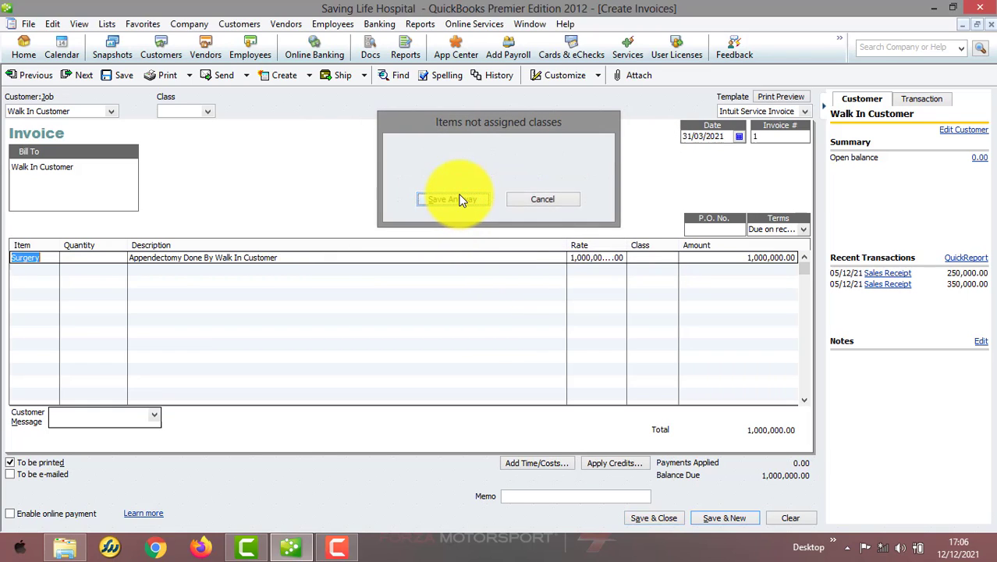
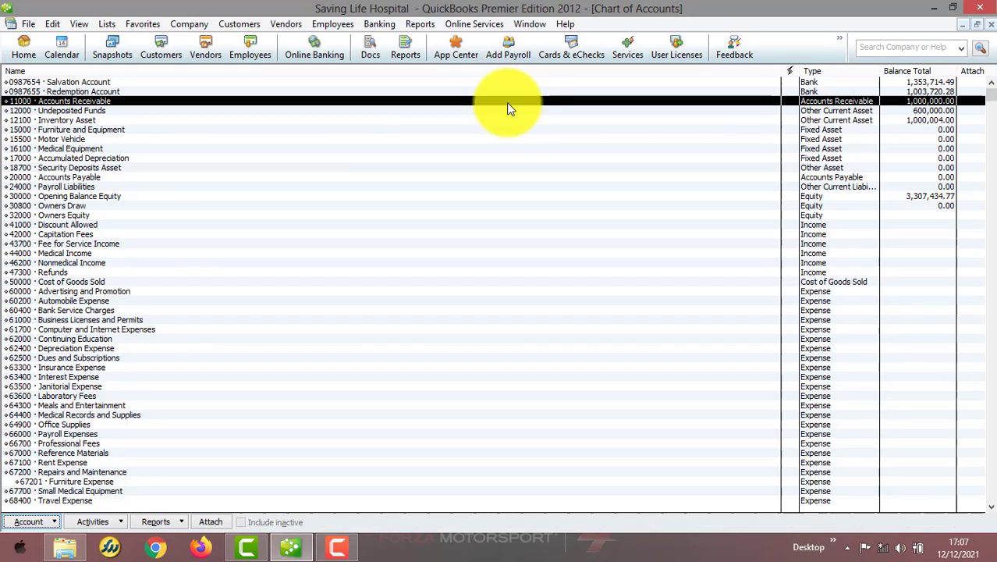
- Check the invoice entry in the Accounts Receivable register, then return to the chart of accounts
{"action": "double_click", "coordinate": [498, 99]}
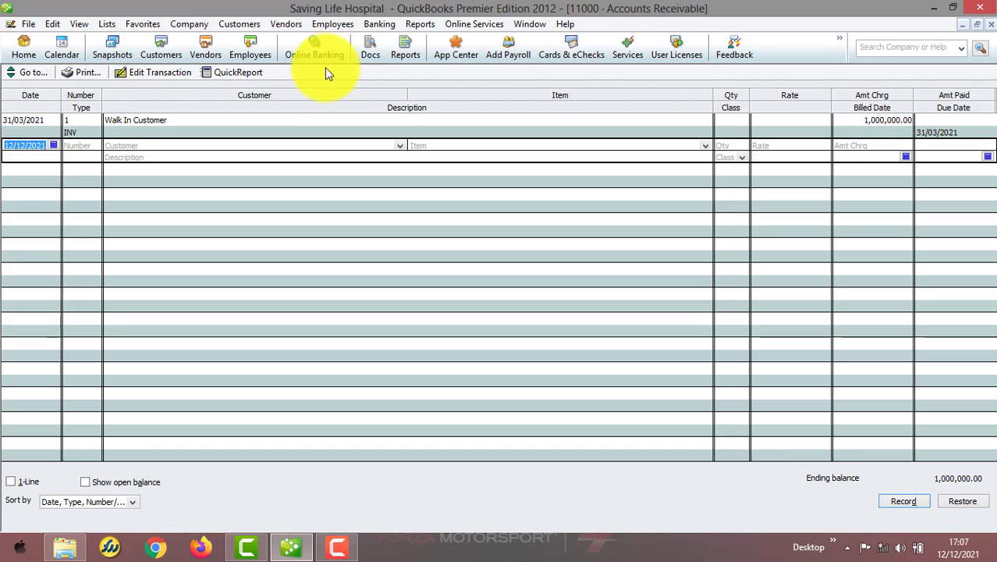
{"action": "left_click", "coordinate": [991, 24]}
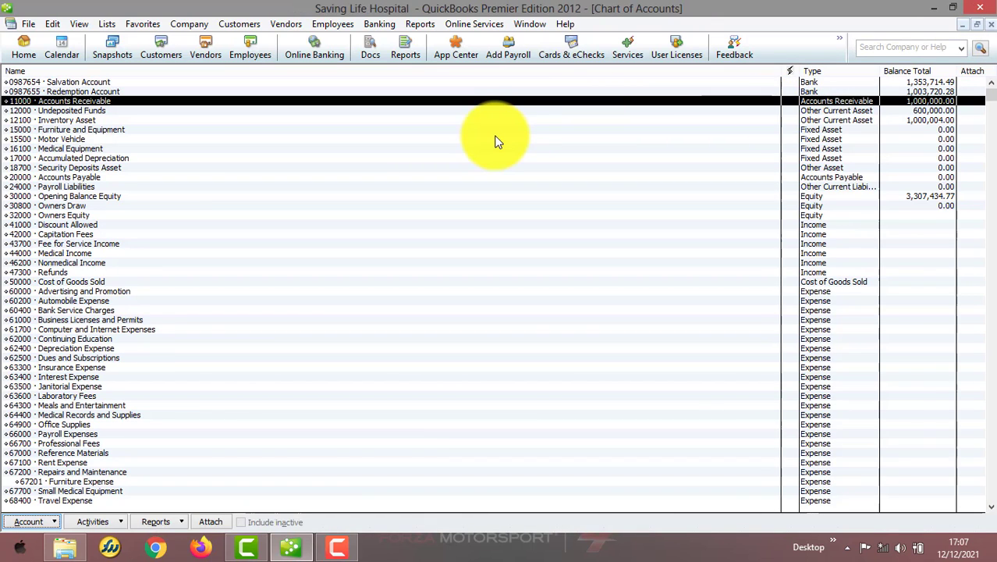
- Start a customer payment received from Walk In Customer for an amount of 650,000.00
{"action": "left_click", "coordinate": [250, 26]}
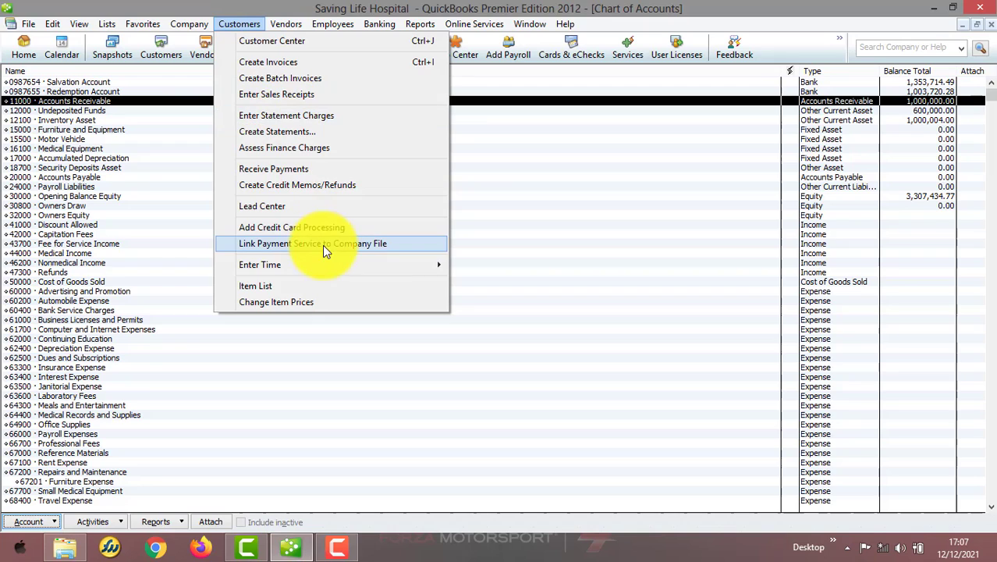
{"action": "left_click", "coordinate": [361, 169]}
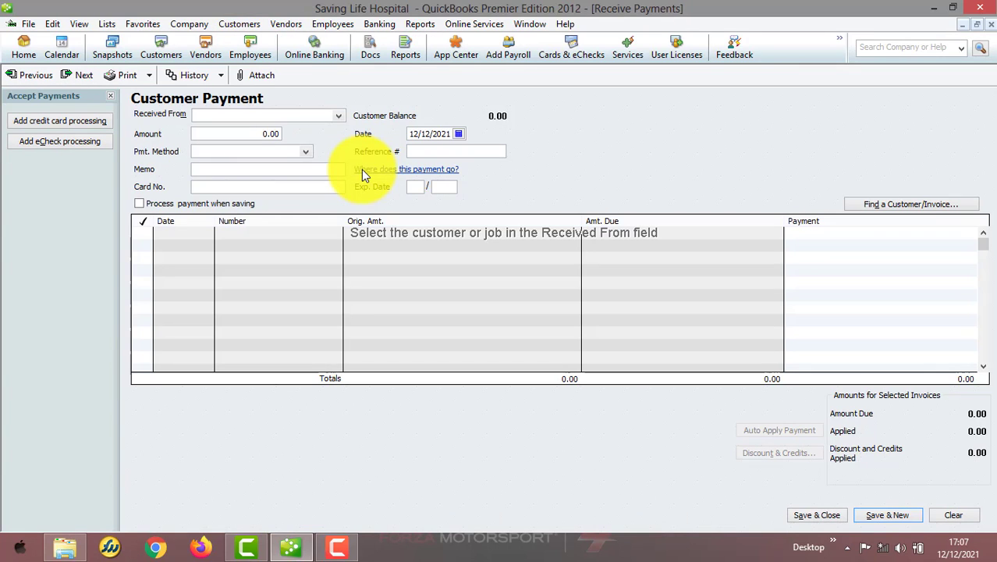
{"action": "type", "text": "Walk In Customer"}
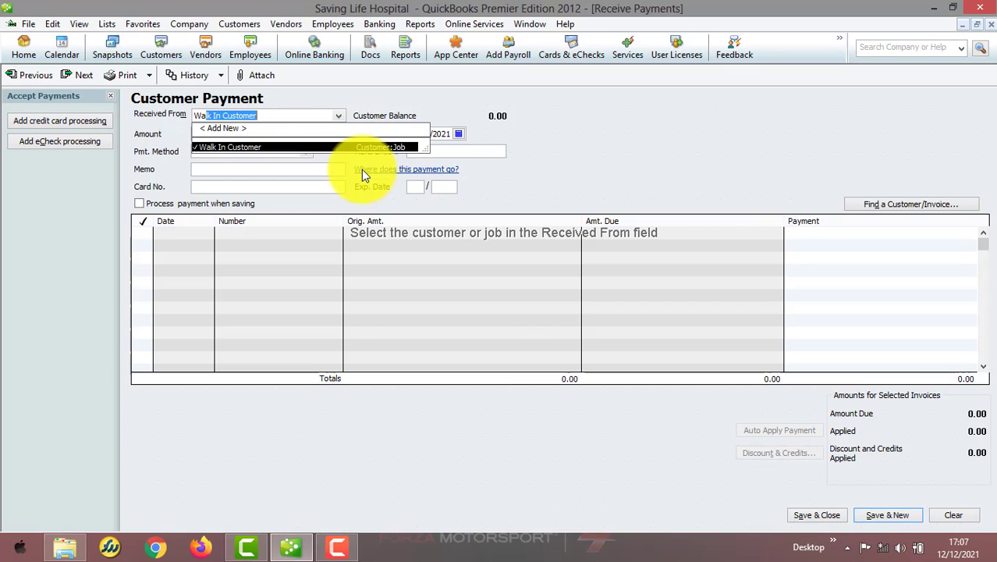
{"action": "left_click", "coordinate": [336, 147]}
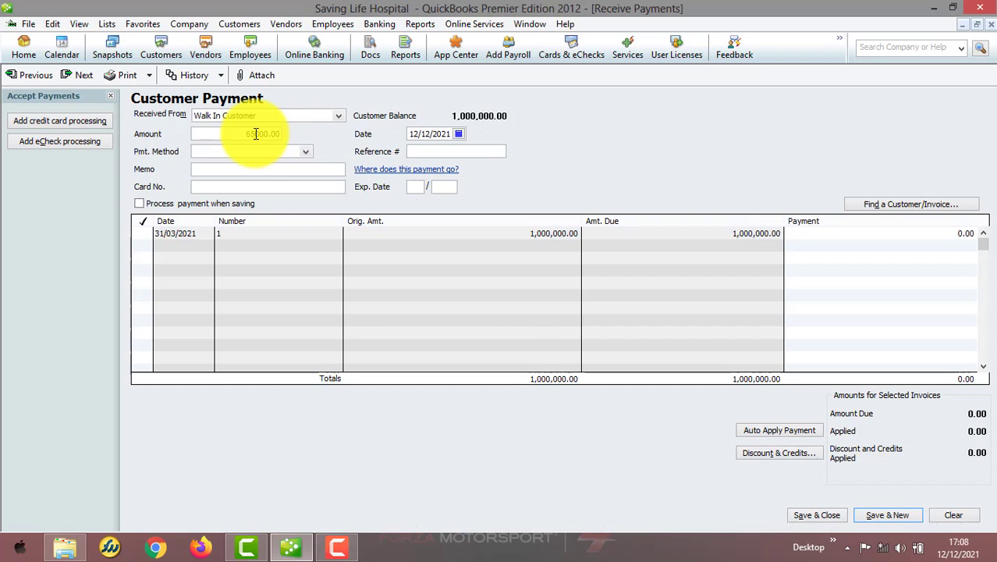
{"action": "type", "text": "650000"}
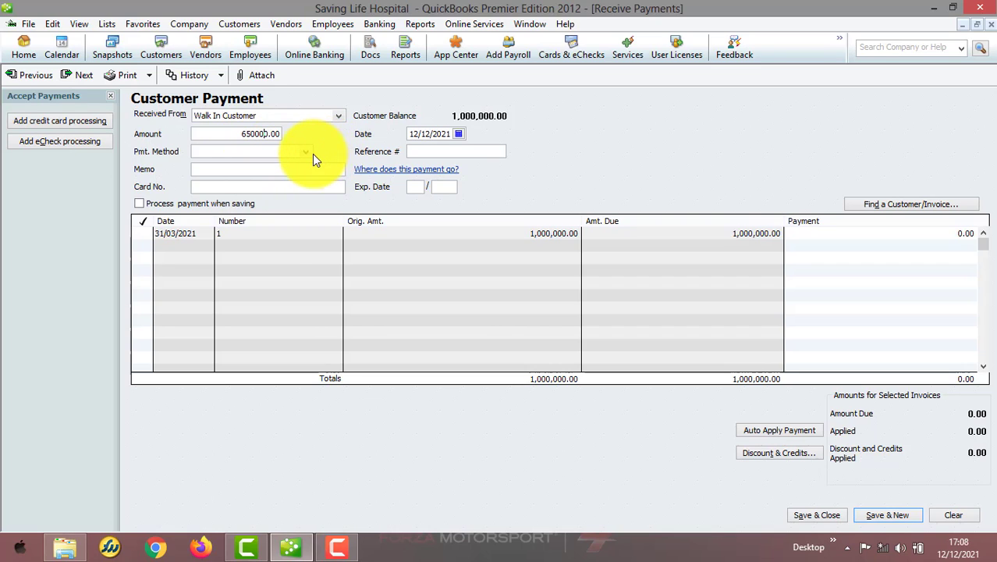
- Set the payment method to Check and the check number to 1234
{"action": "left_click", "coordinate": [306, 152]}
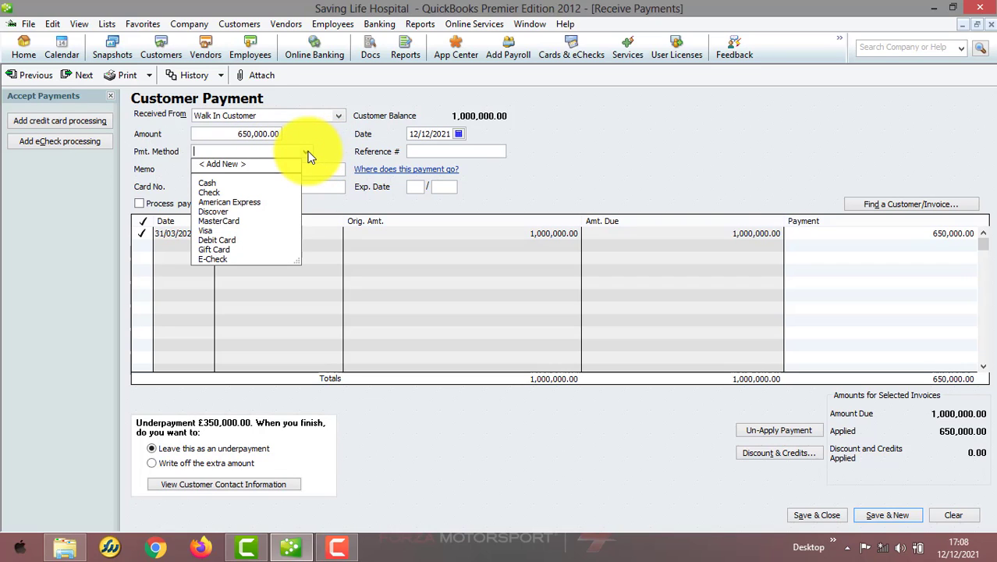
{"action": "left_click", "coordinate": [215, 192]}
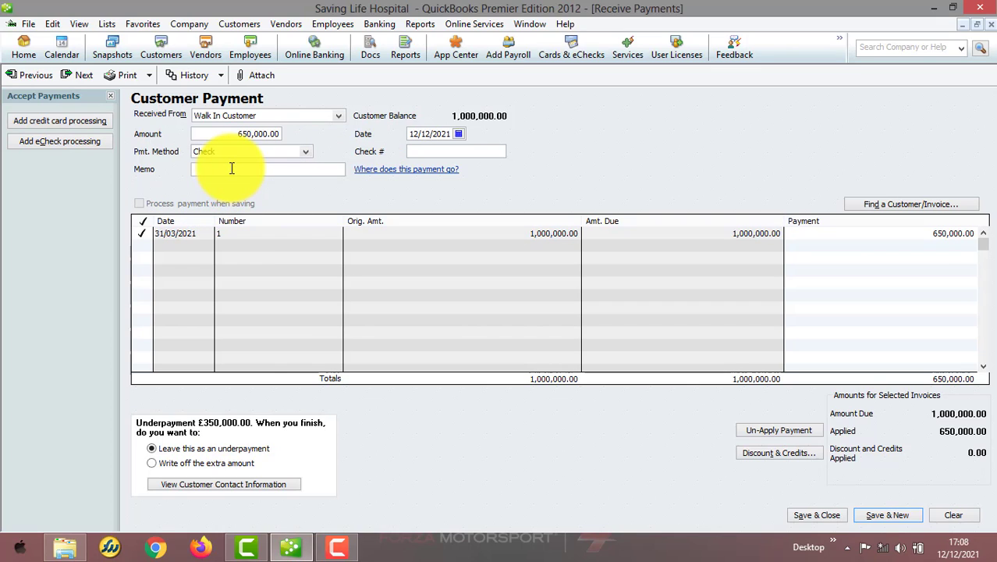
{"action": "left_click", "coordinate": [419, 152]}
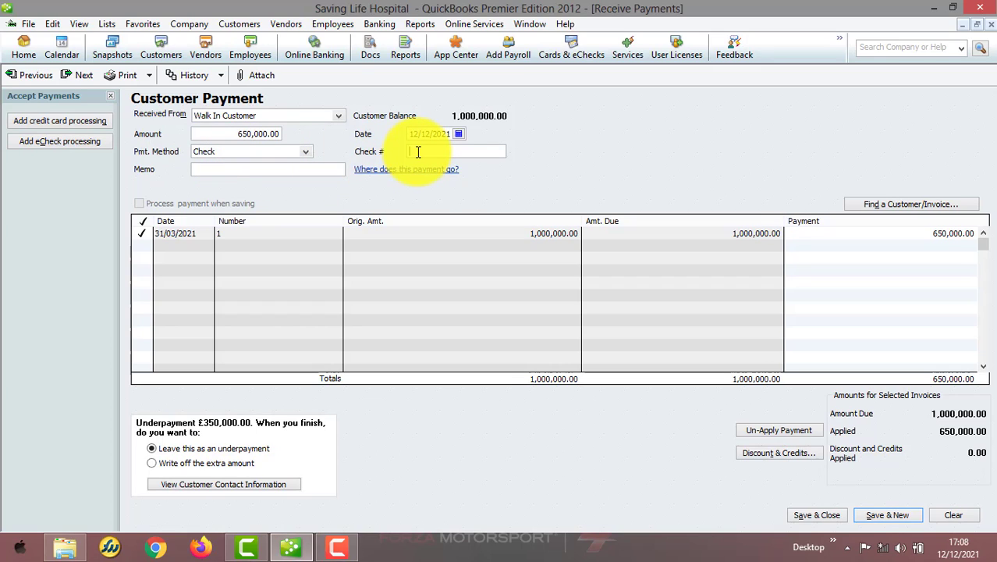
{"action": "type", "text": "1234"}
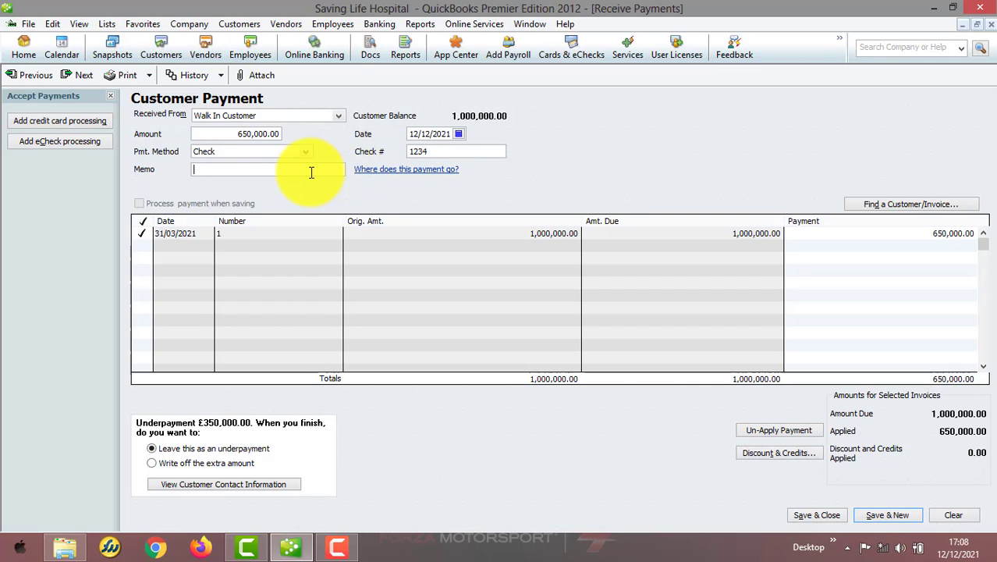
- Enter "Being Part Payment For Sugery (Apendectomy)" as the payment's memo
{"action": "type", "text": "Being P"}
{"action": "key", "text": "BackSpace"}
{"action": "type", "text": "Part Payment For "}
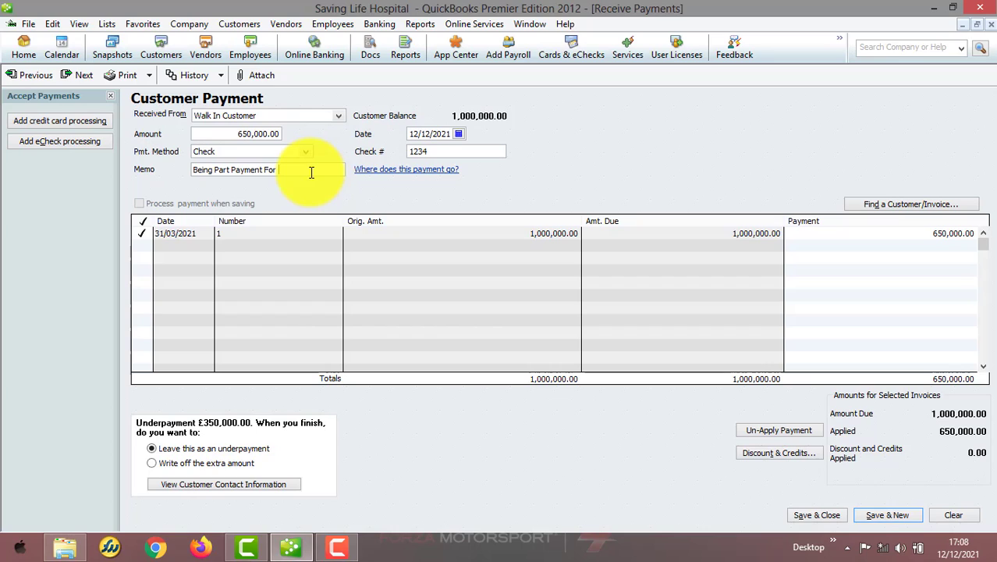
{"action": "type", "text": "Sugery (Apendectom"}
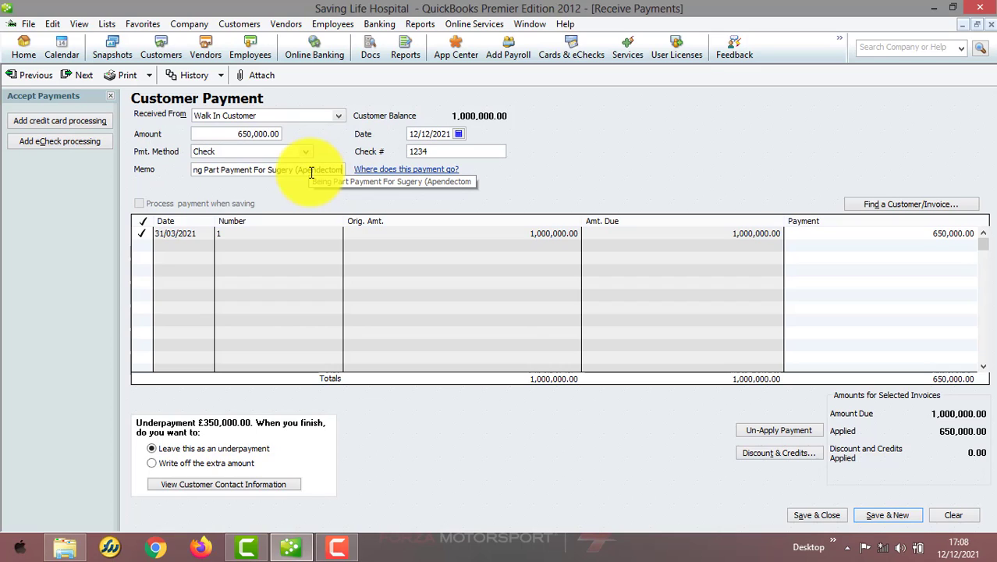
{"action": "type", "text": "y)"}
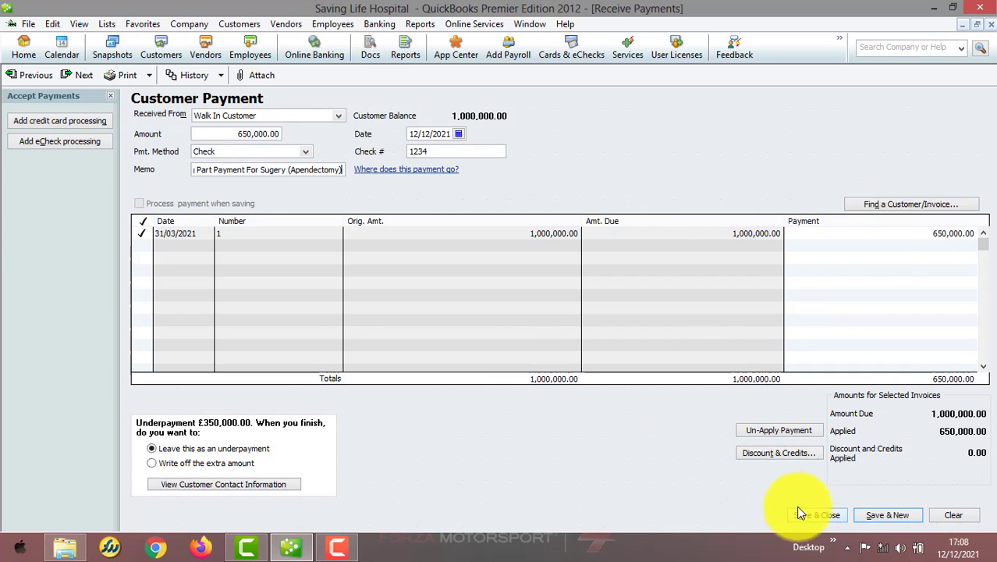
{"action": "left_click", "coordinate": [799, 451]}
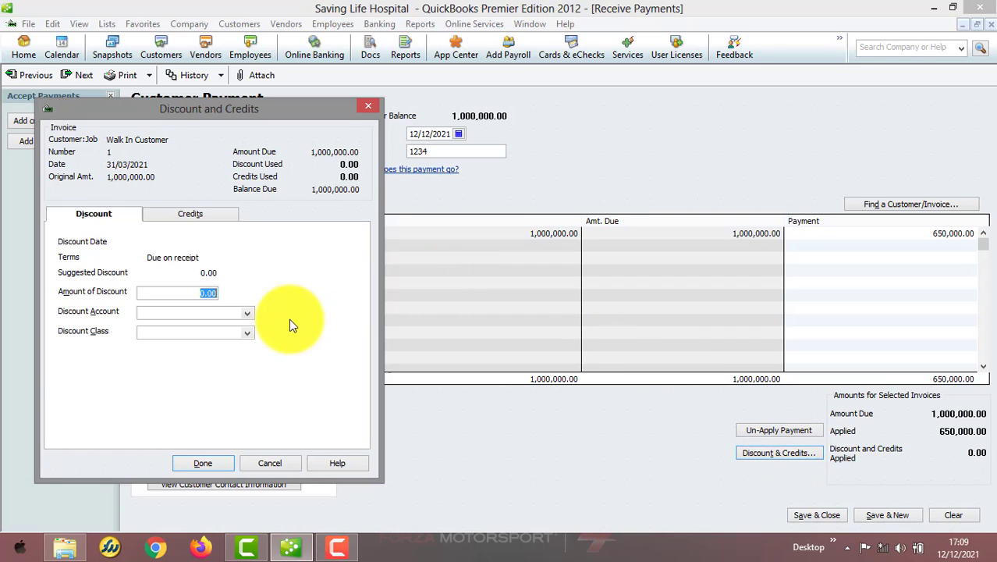
{"action": "left_click", "coordinate": [200, 291]}
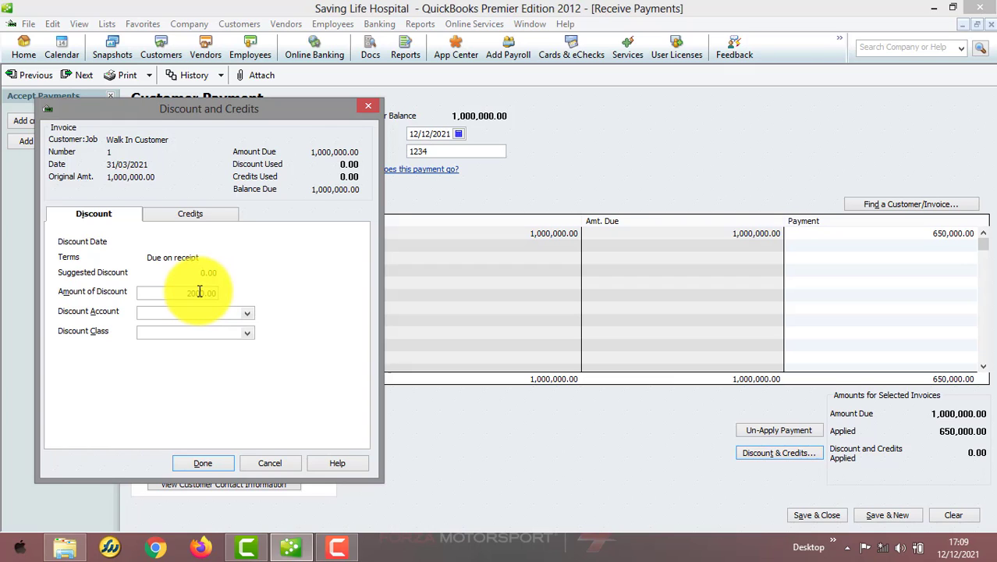
{"action": "type", "text": "2000"}
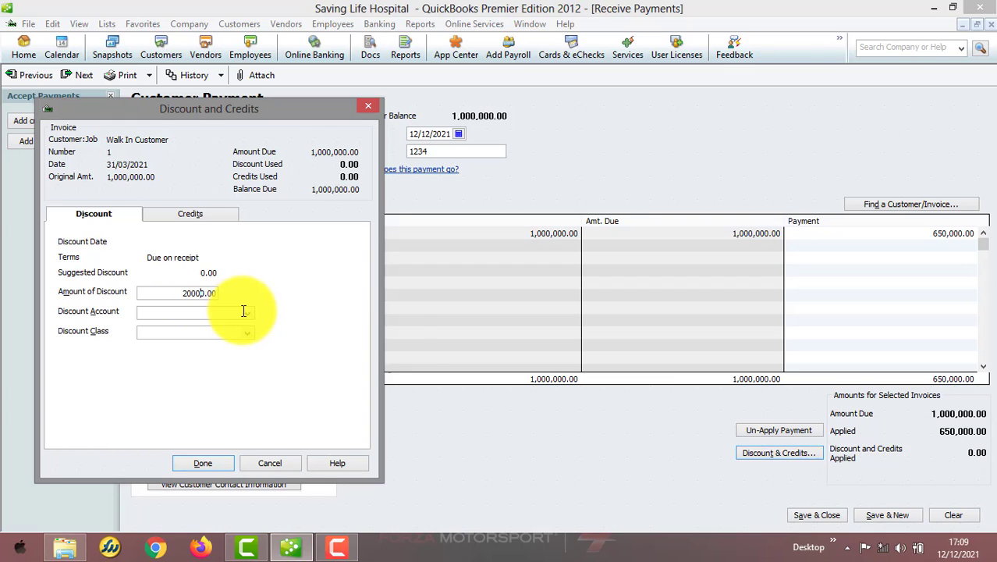
{"action": "left_click", "coordinate": [248, 313]}
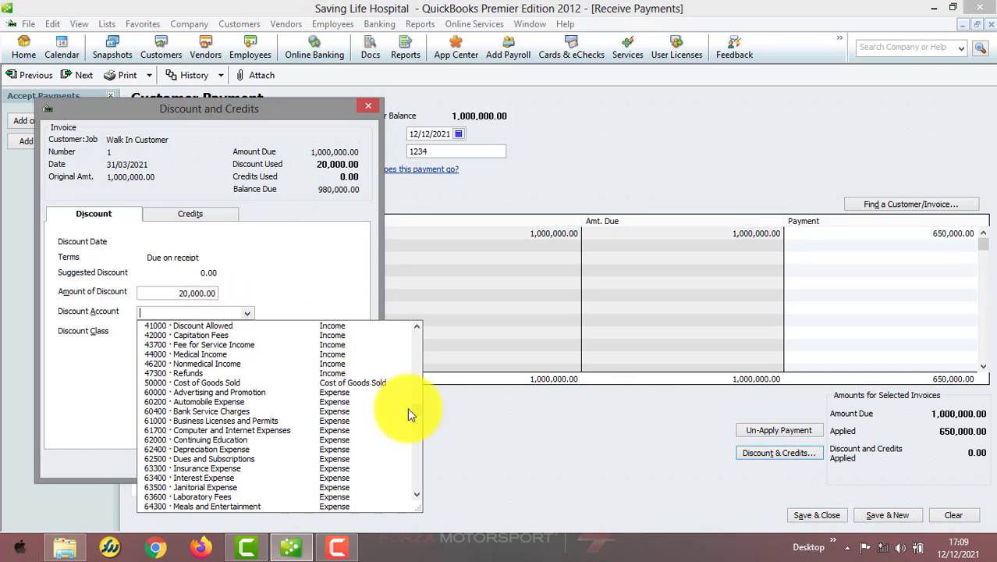
{"action": "left_click_drag", "start_coordinate": [417, 404], "coordinate": [419, 334]}
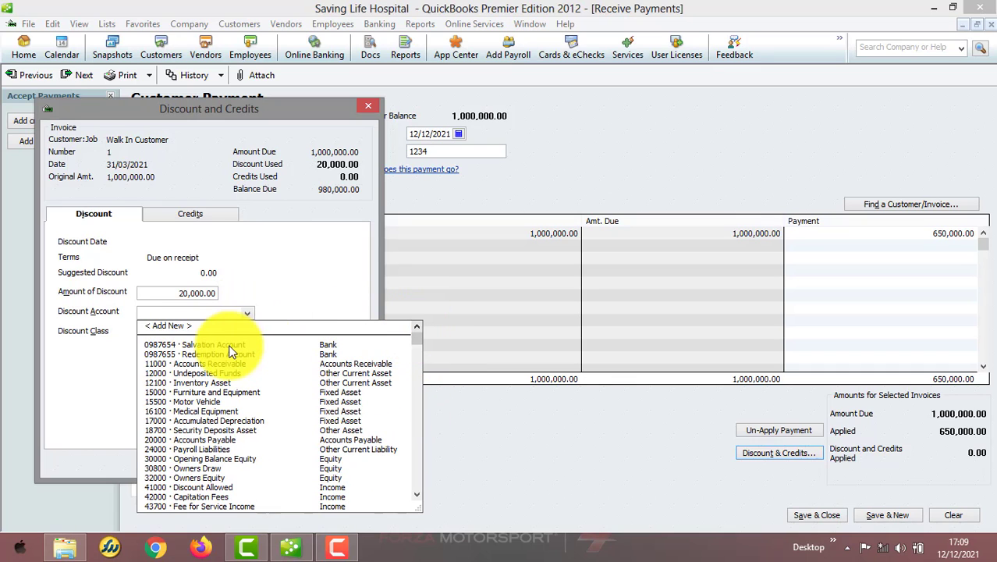
{"action": "left_click", "coordinate": [183, 327]}
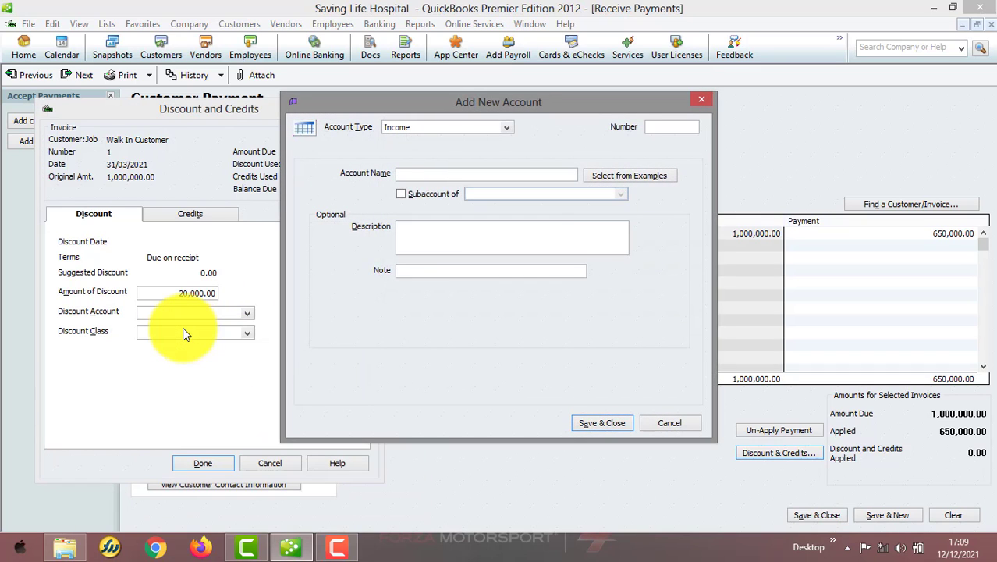
{"action": "left_click", "coordinate": [506, 127]}
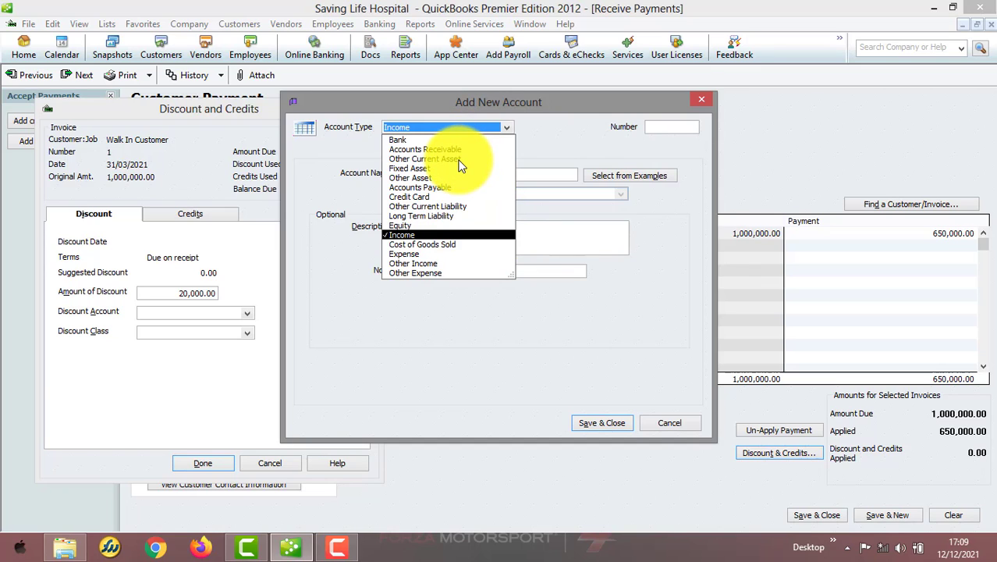
{"action": "left_click", "coordinate": [413, 255]}
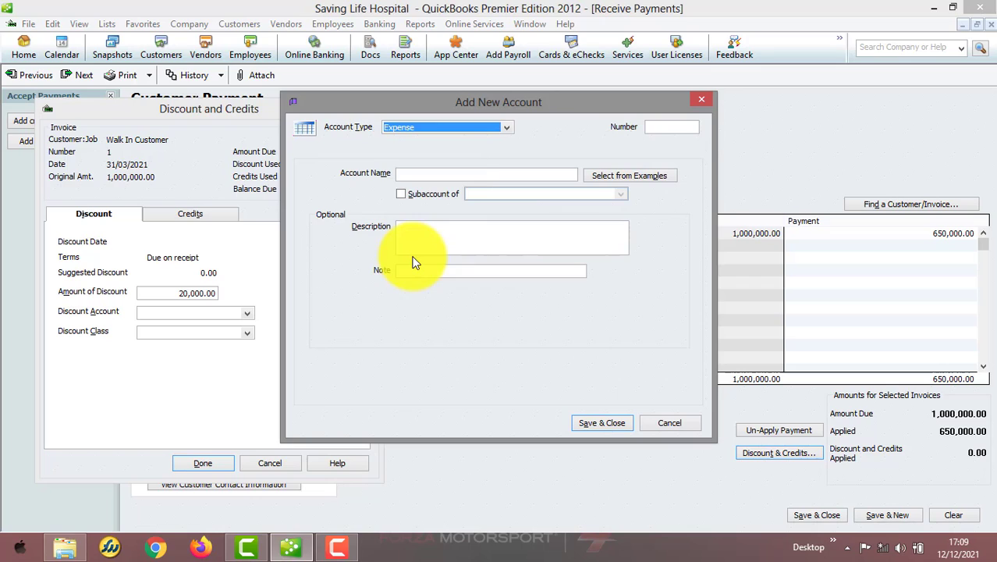
{"action": "left_click", "coordinate": [456, 179]}
{"action": "type", "text": "D"}
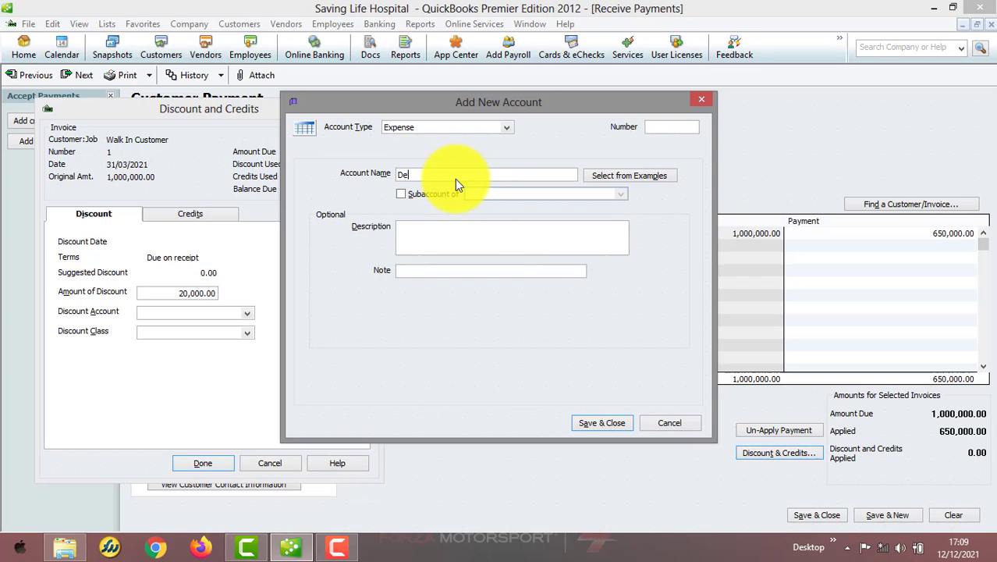
{"action": "type", "text": "iscount Received"}
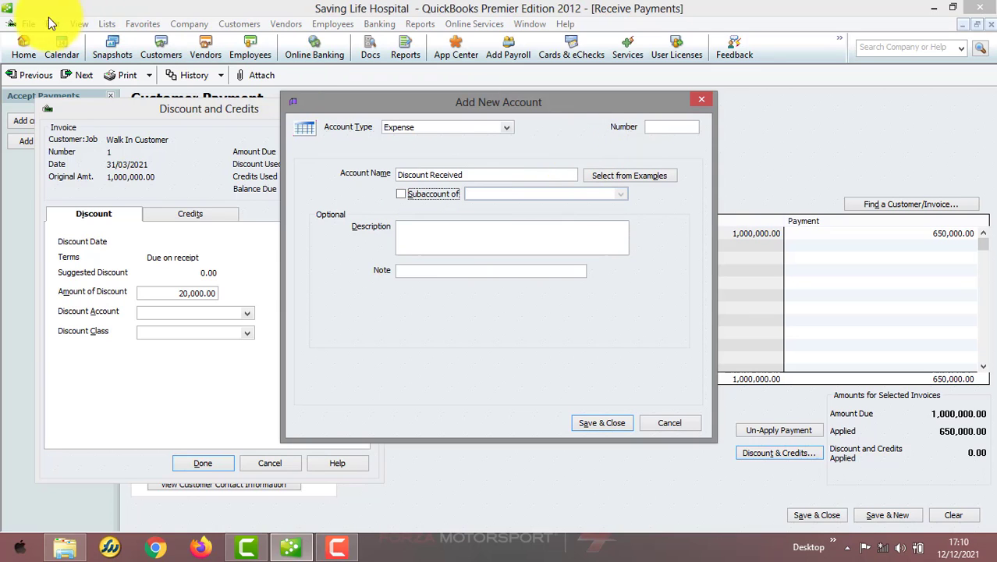
{"action": "left_click", "coordinate": [655, 427]}
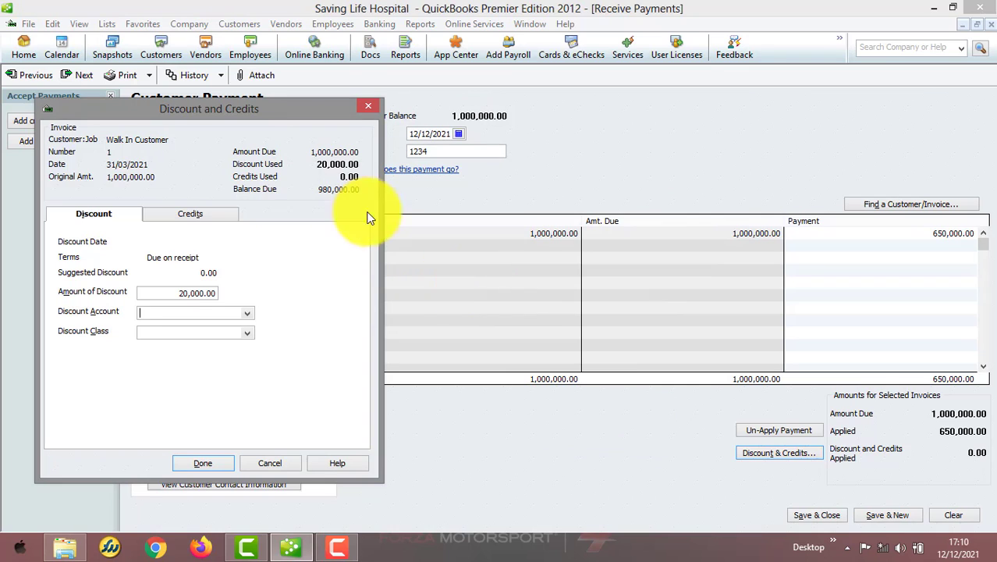
{"action": "left_click", "coordinate": [286, 465]}
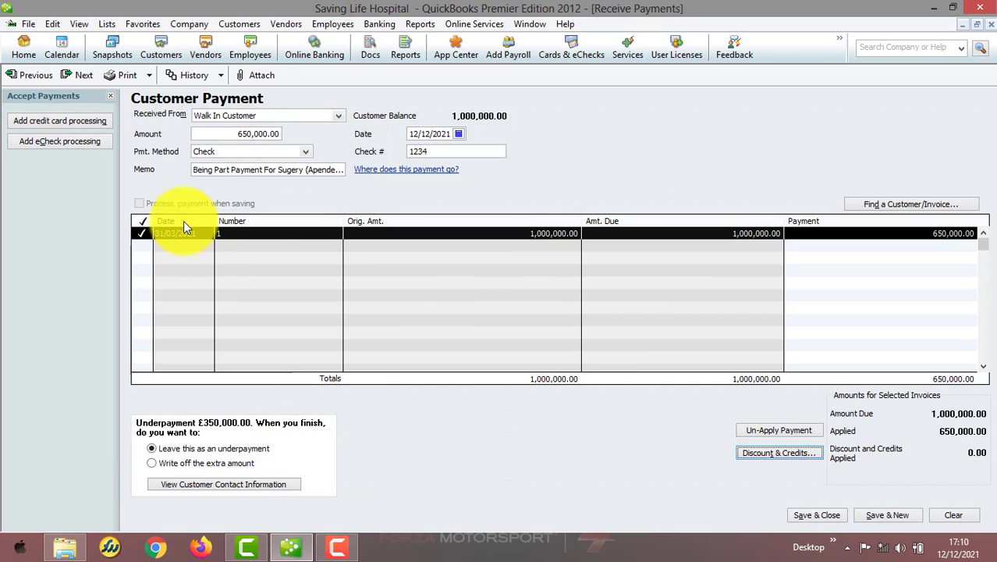
- Look through the chart of accounts down to its last entries, then return to the customer payment
{"action": "left_click", "coordinate": [106, 24]}
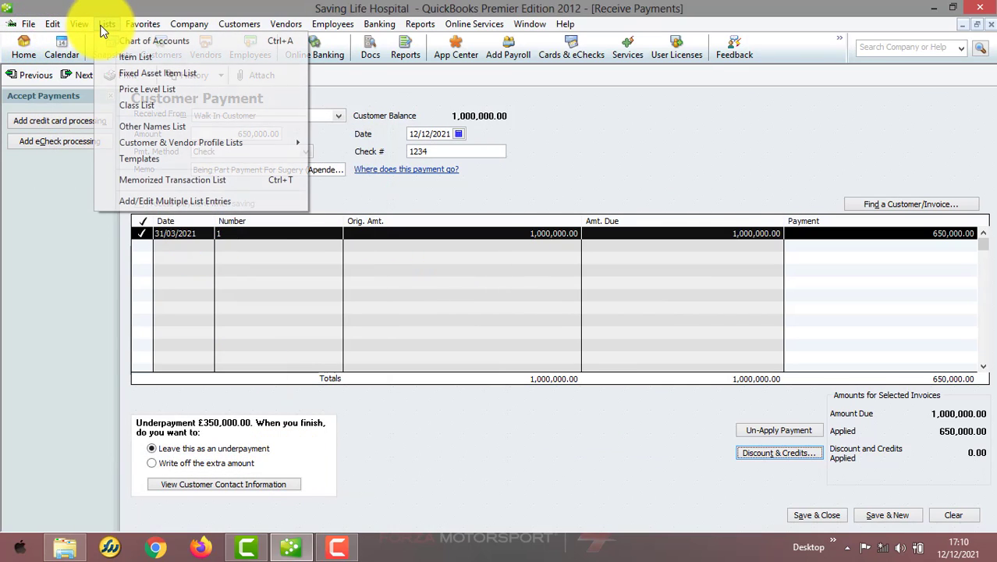
{"action": "left_click", "coordinate": [110, 41]}
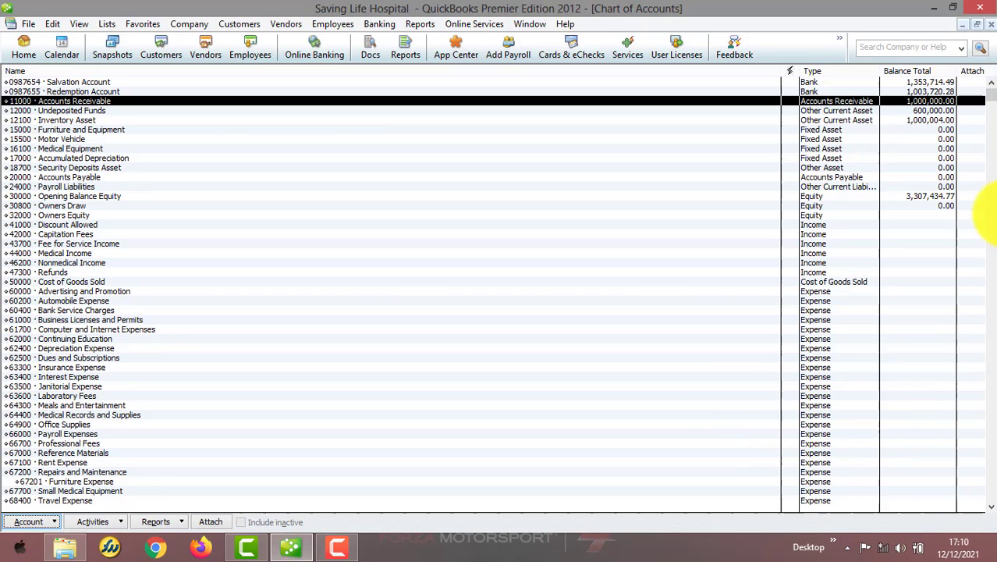
{"action": "left_click_drag", "start_coordinate": [991, 96], "coordinate": [992, 499]}
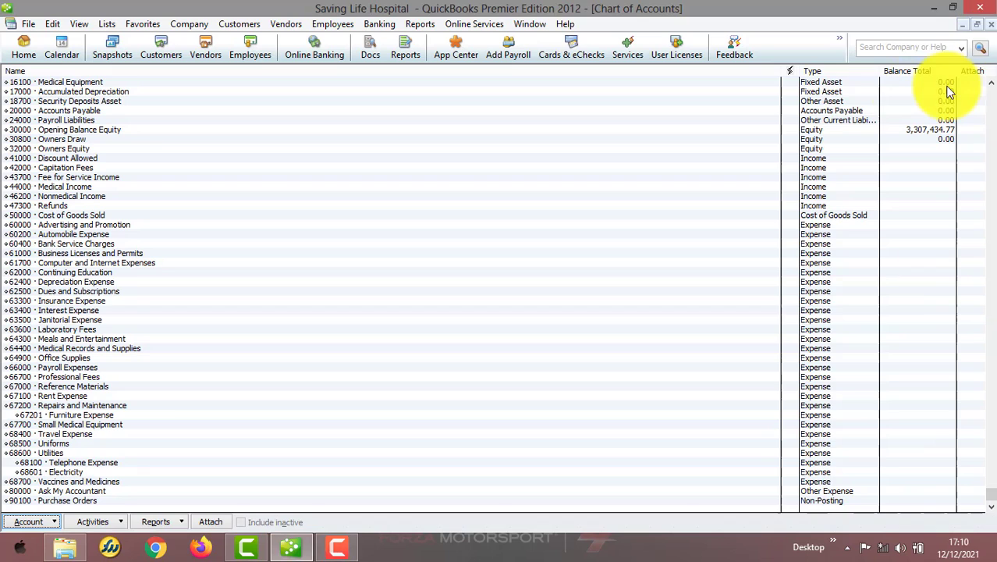
{"action": "left_click", "coordinate": [991, 25]}
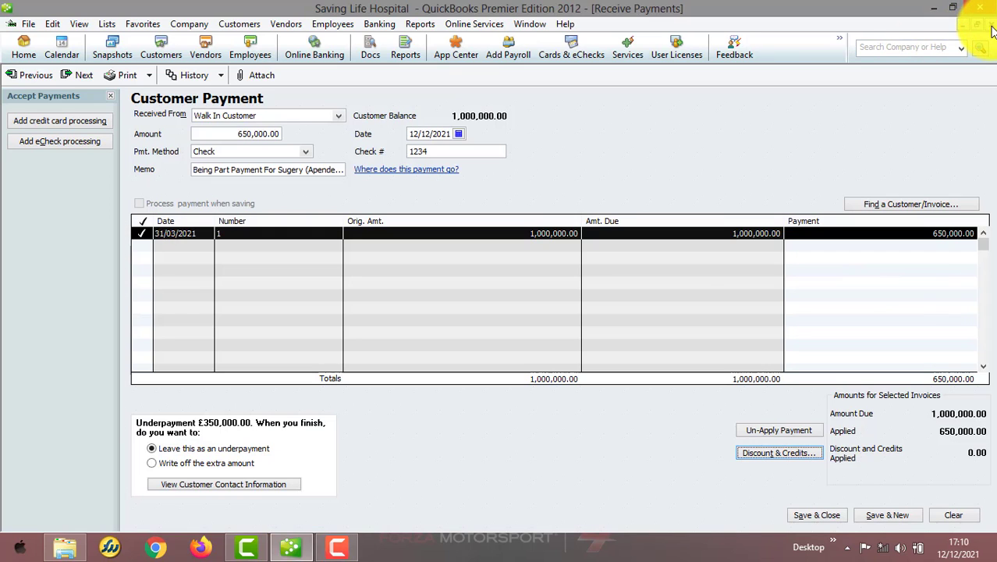
- Enter a discount of 200.00 on Walk In Customer's invoice 1 and start adding a new discount account
{"action": "left_click", "coordinate": [779, 452]}
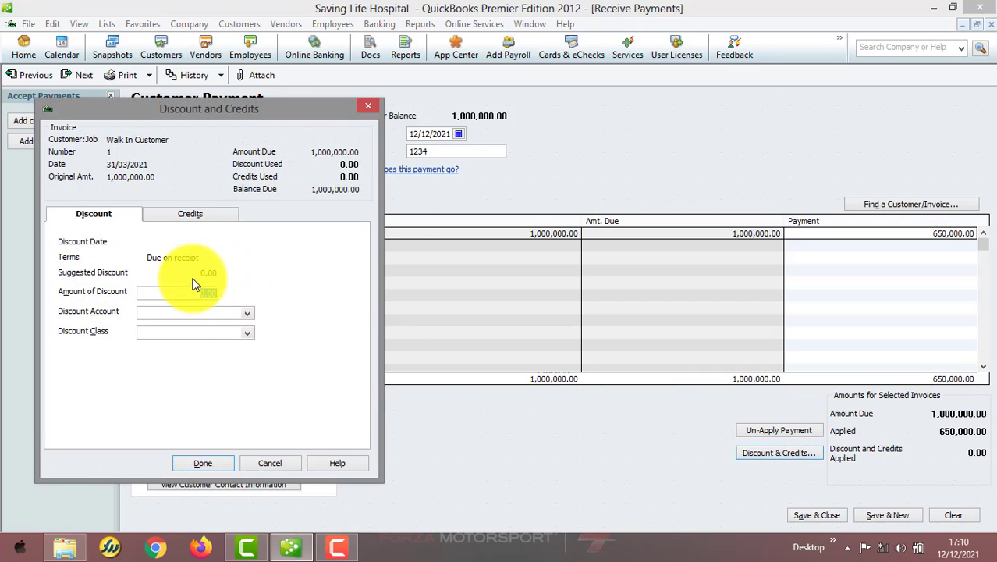
{"action": "type", "text": "20000"}
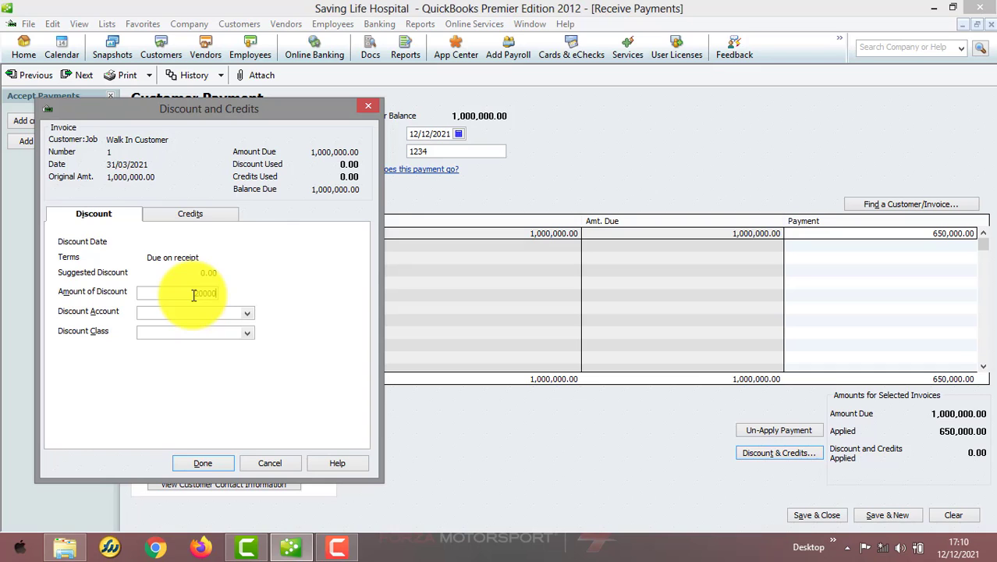
{"action": "left_click", "coordinate": [247, 314]}
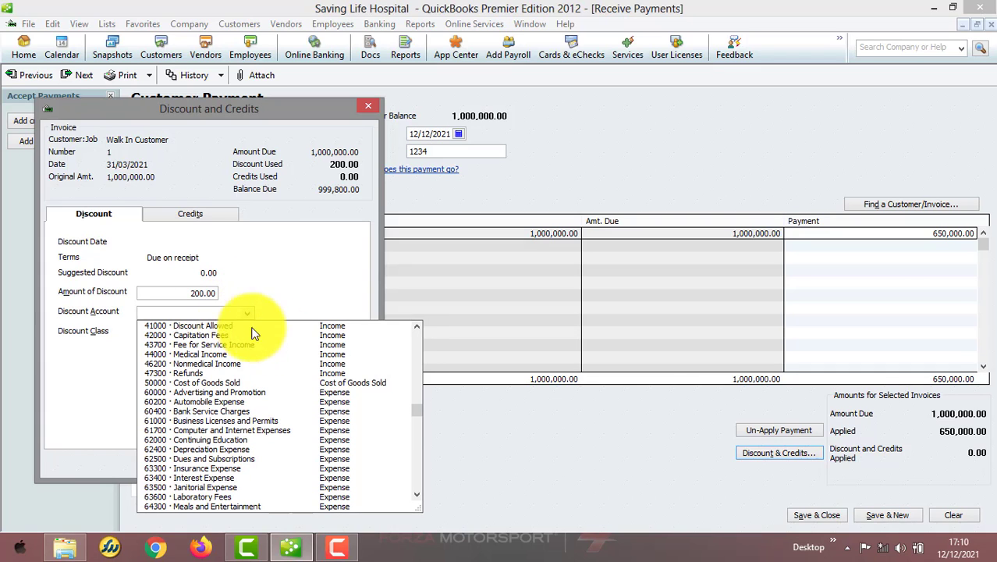
{"action": "left_click_drag", "start_coordinate": [418, 410], "coordinate": [417, 329]}
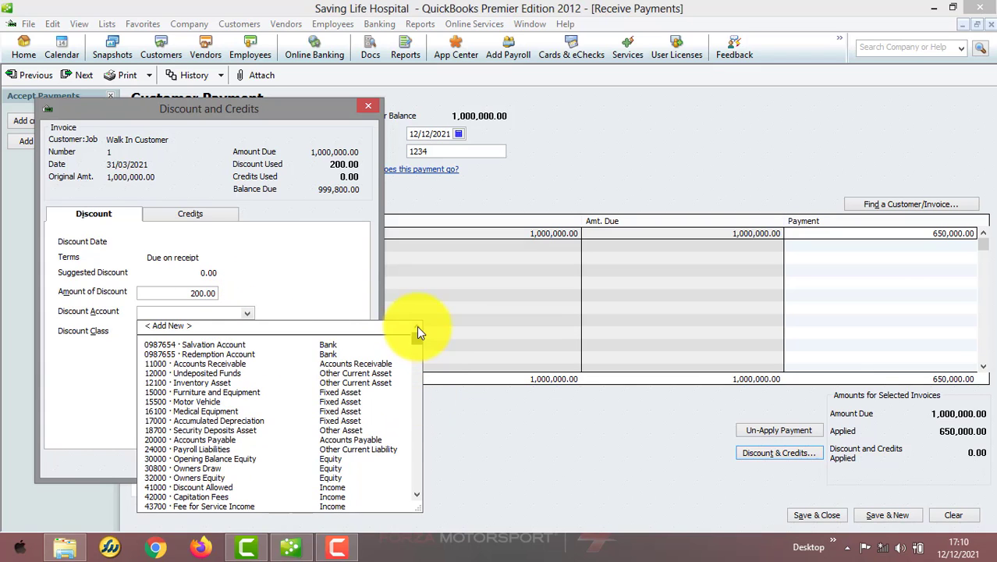
{"action": "left_click", "coordinate": [221, 325]}
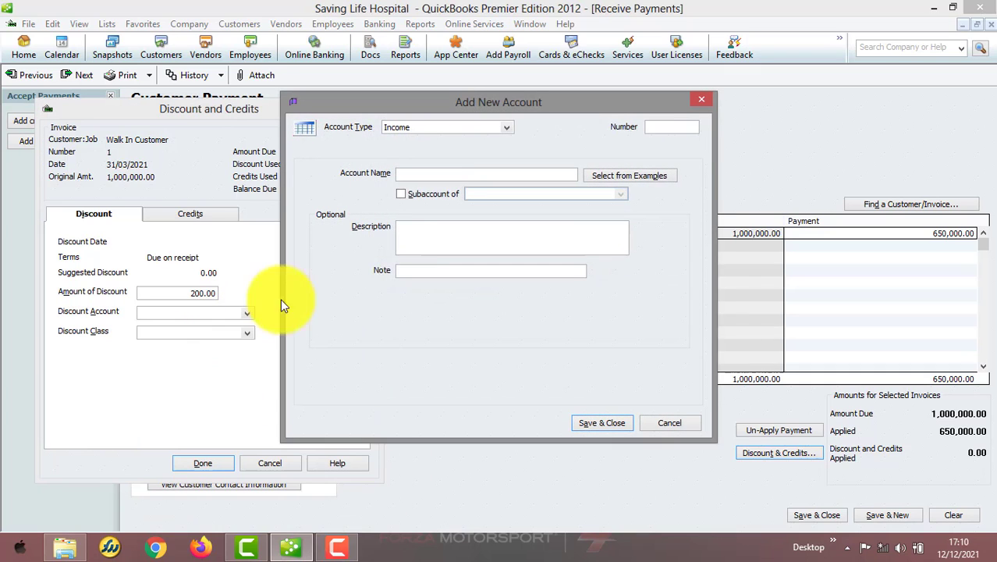
- Name the new account "Discount Received"
{"action": "left_click", "coordinate": [437, 176]}
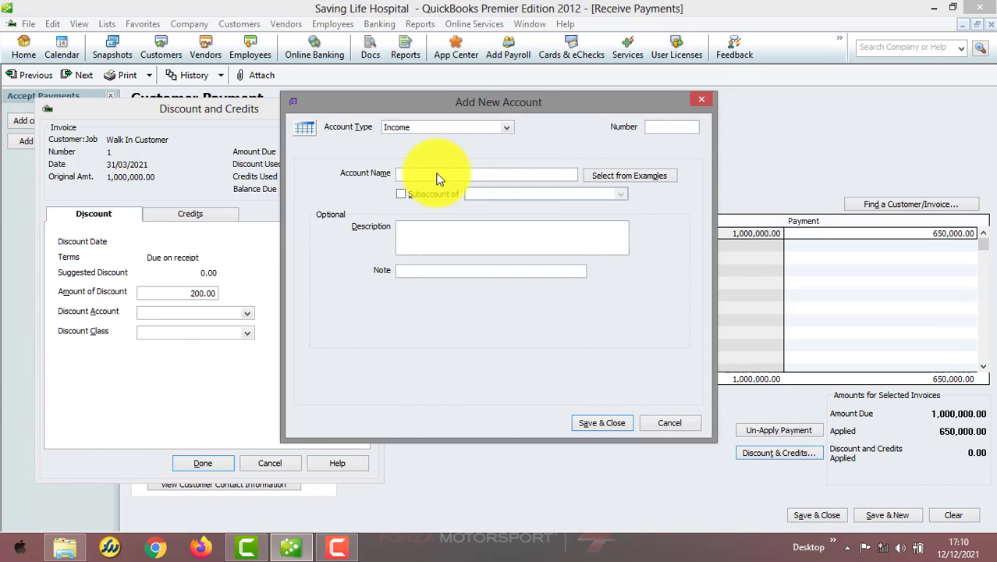
{"action": "type", "text": "Disc"}
{"action": "type", "text": "ount Receive"}
{"action": "left_click_drag", "start_coordinate": [437, 178], "coordinate": [501, 163]}
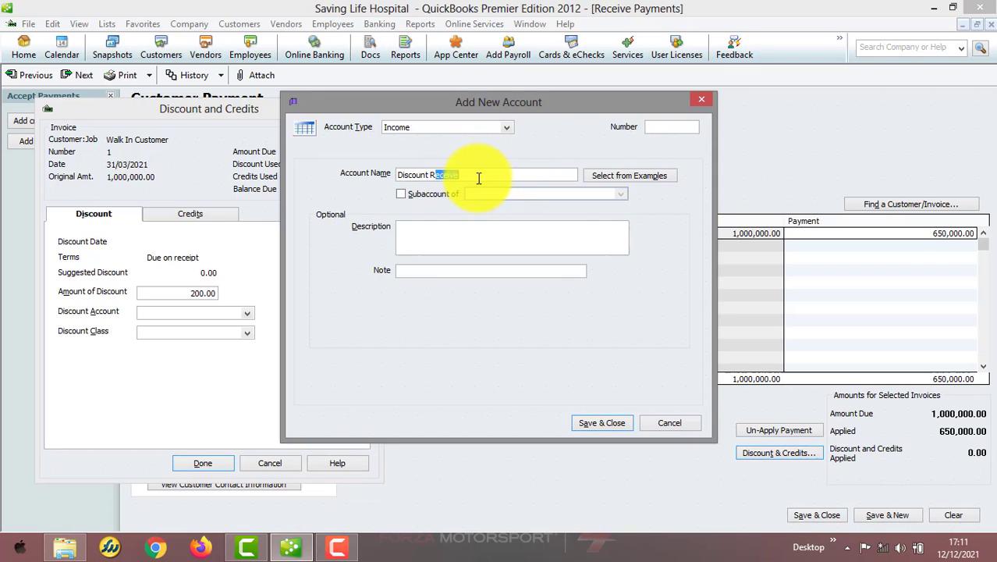
{"action": "left_click", "coordinate": [473, 174]}
{"action": "type", "text": "d"}
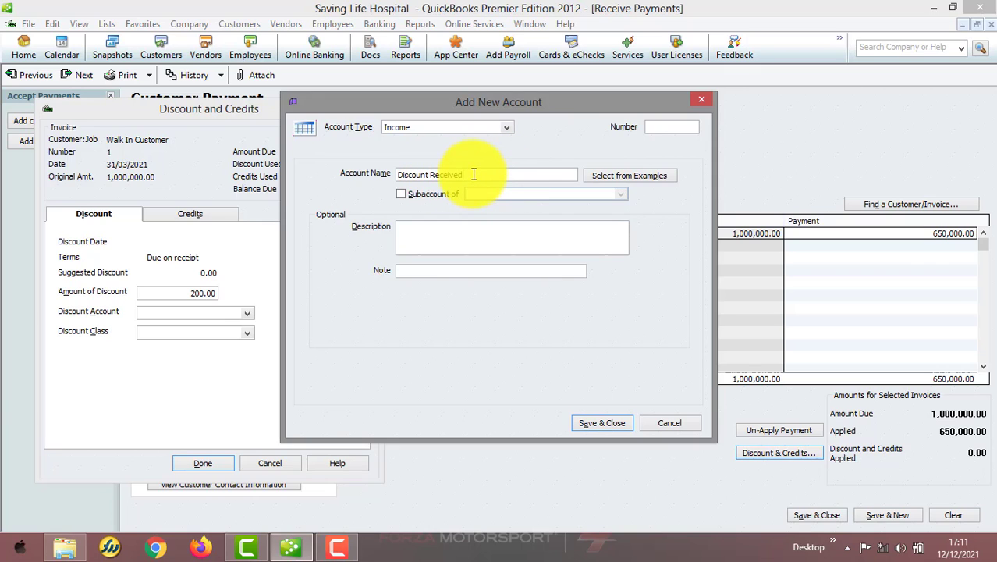
- Make the account type Expense, numbered 69000 and described as "Discount Given To Customer", and save it as the discount account
{"action": "left_click", "coordinate": [508, 133]}
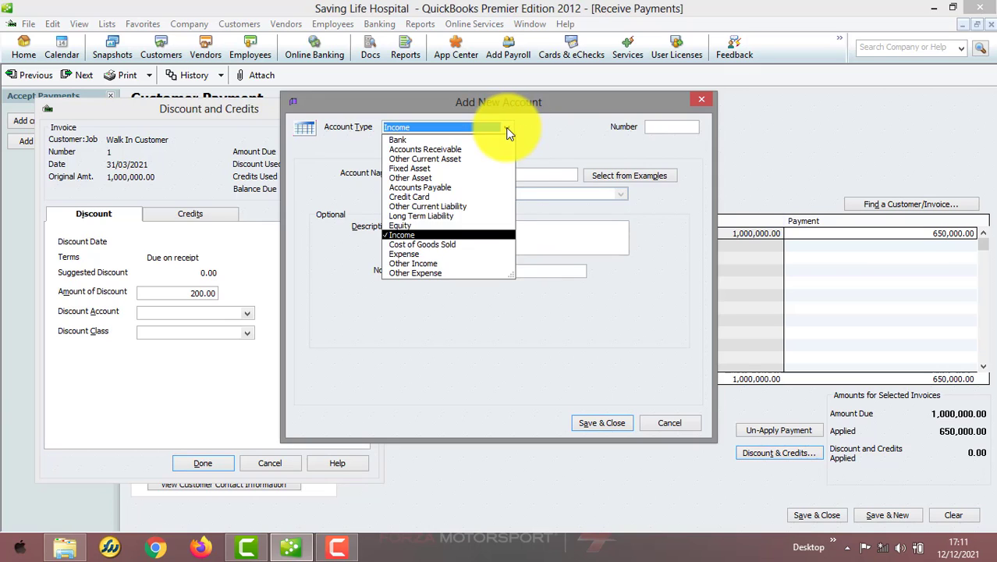
{"action": "left_click", "coordinate": [415, 257]}
{"action": "left_click", "coordinate": [432, 228]}
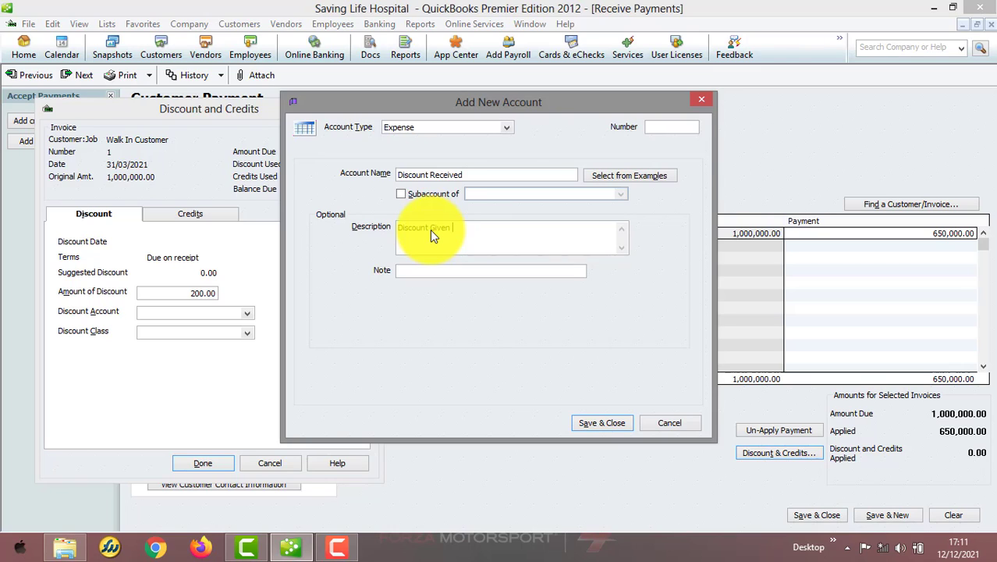
{"action": "type", "text": "Customer"}
{"action": "left_click", "coordinate": [653, 128]}
{"action": "type", "text": "69000"}
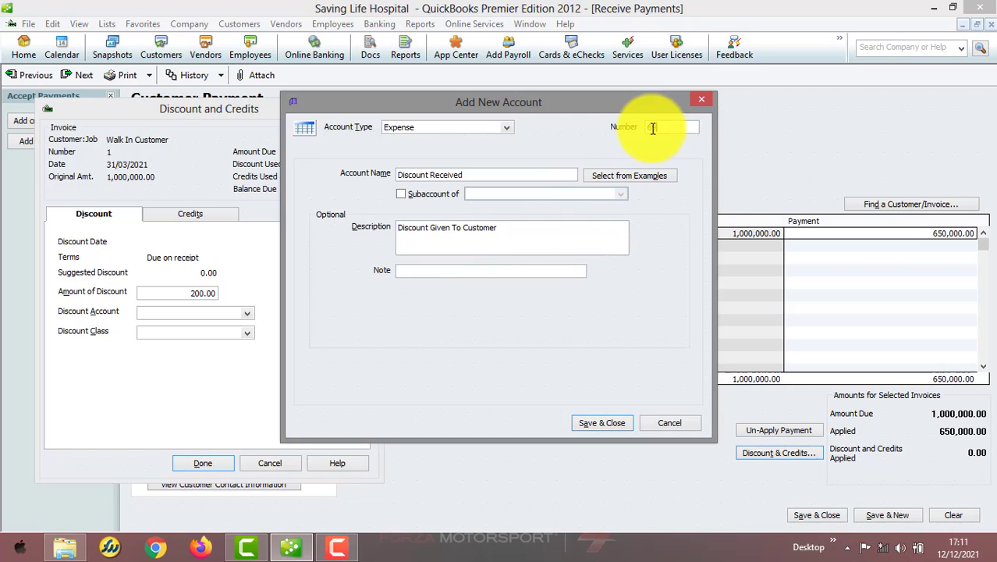
{"action": "left_click", "coordinate": [613, 423]}
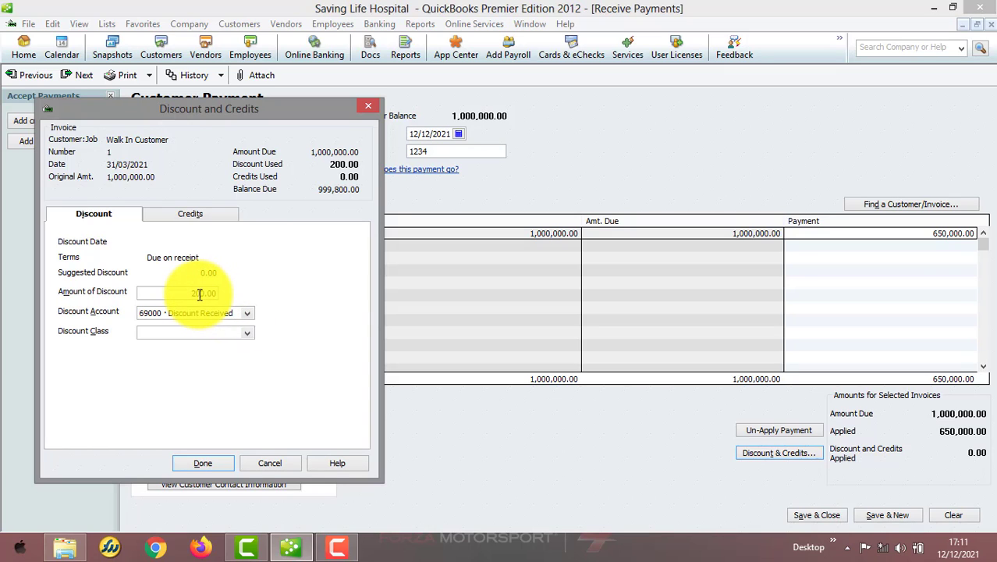
- Correct the discount to 20,000.00 and save the customer payment without assigning a class
{"action": "type", "text": "00"}
{"action": "left_click", "coordinate": [206, 465]}
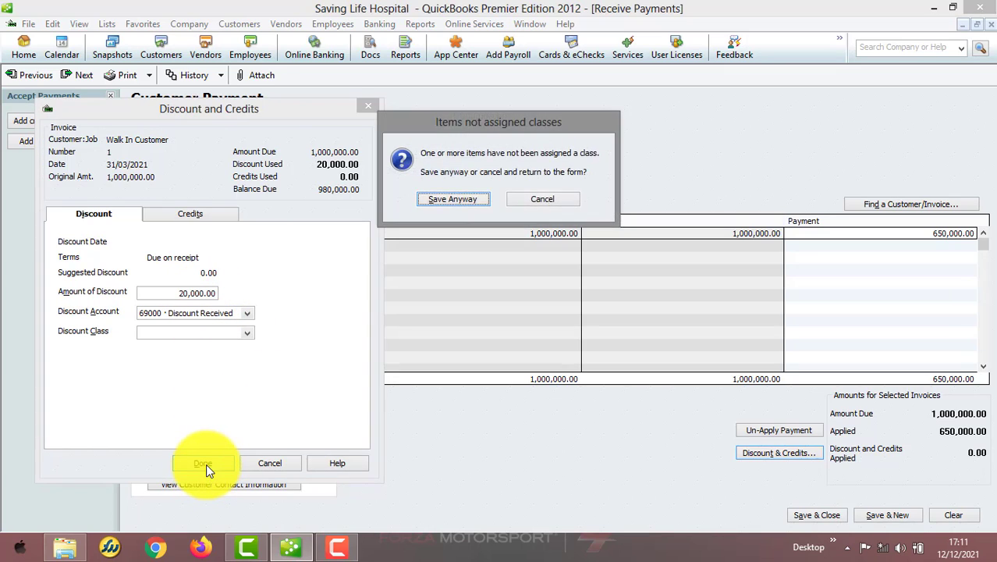
{"action": "left_click", "coordinate": [451, 200]}
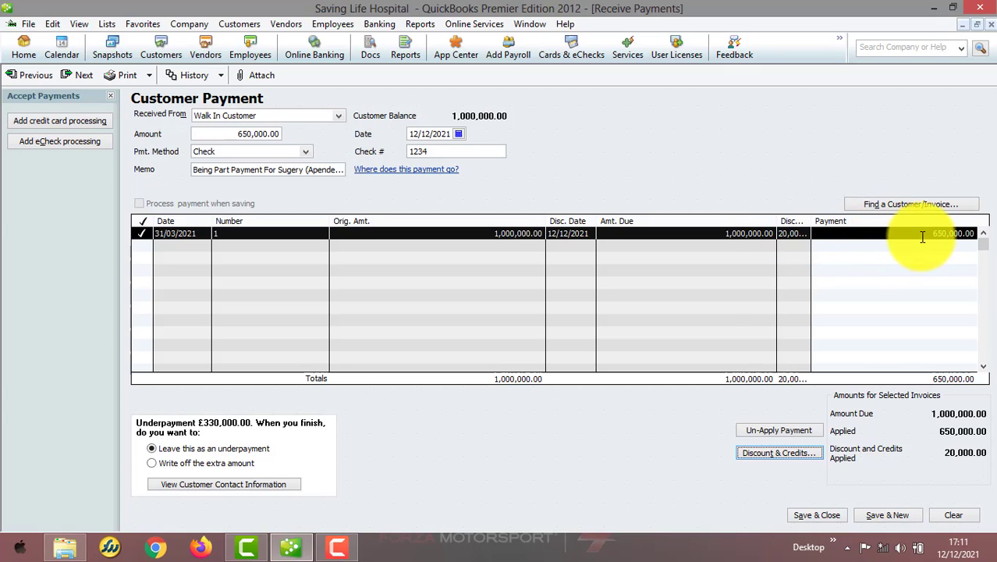
{"action": "left_click", "coordinate": [823, 520]}
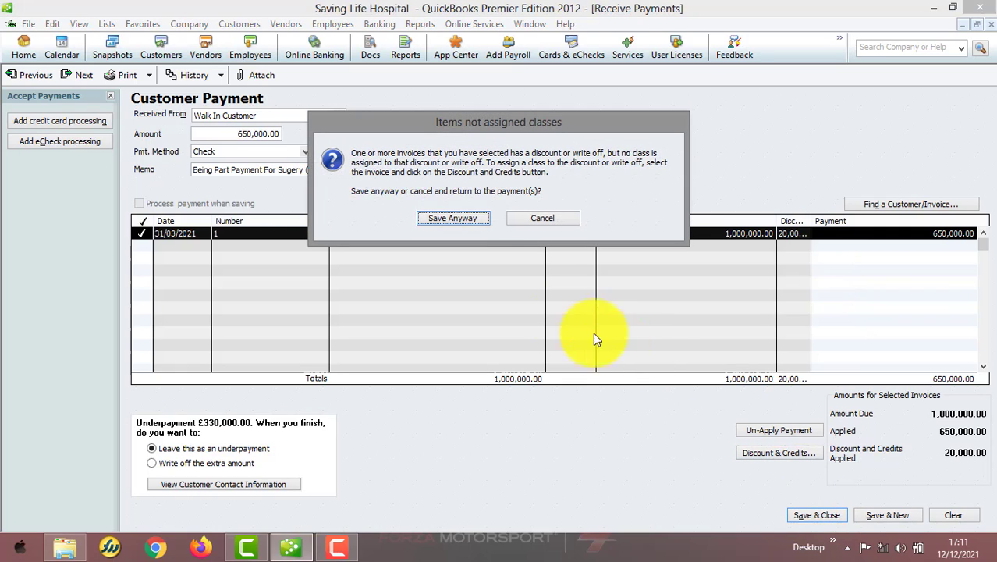
{"action": "left_click", "coordinate": [463, 218]}
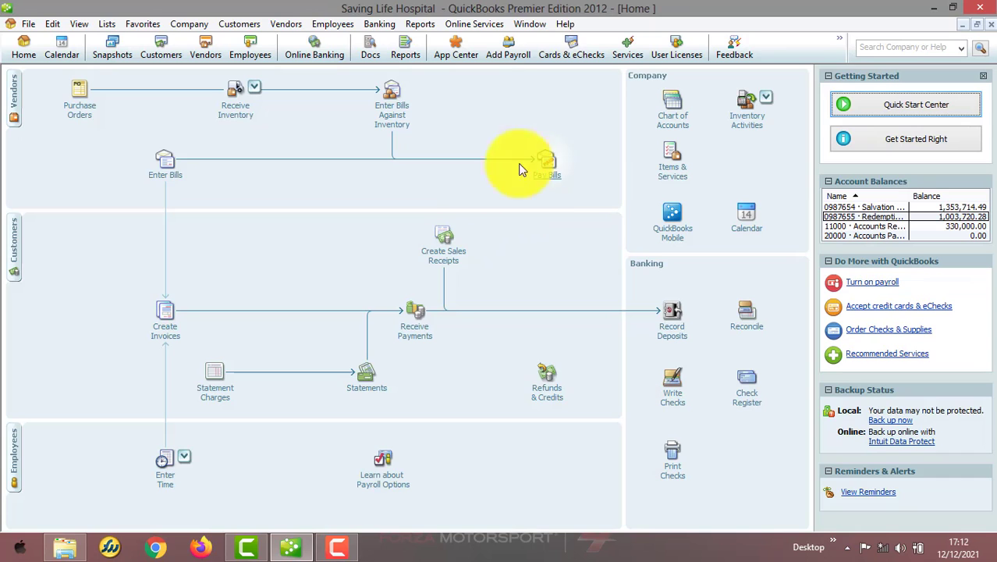
- Review Accounts Receivable in the chart of accounts and open Walk In Customer's 650,000.00 payment from its register
{"action": "left_click", "coordinate": [105, 24]}
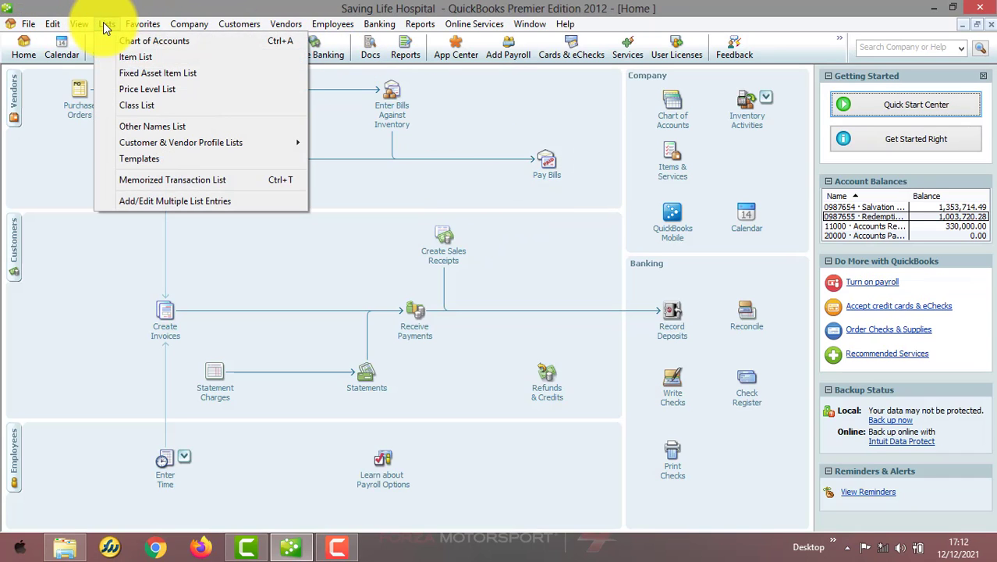
{"action": "left_click", "coordinate": [129, 39]}
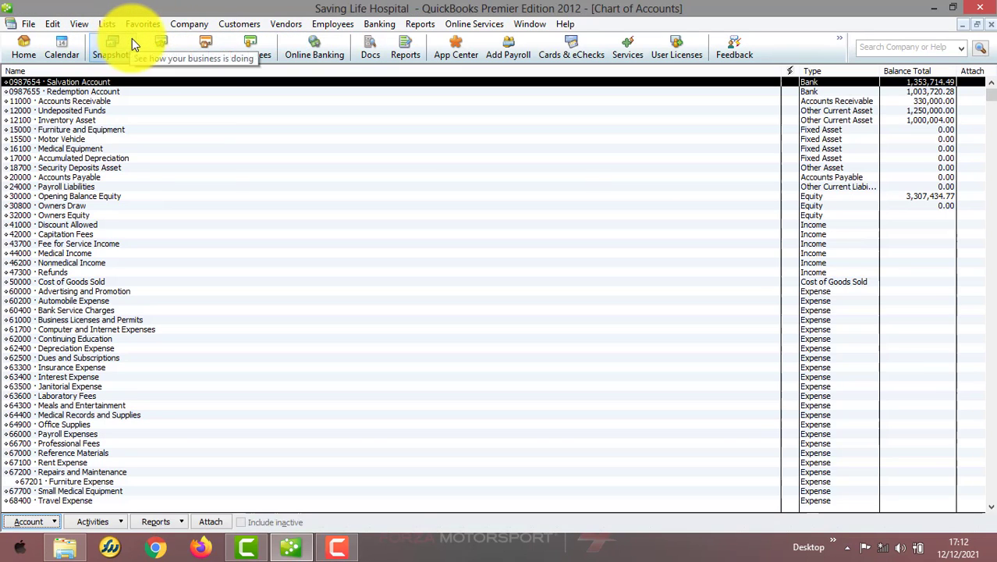
{"action": "left_click", "coordinate": [104, 100]}
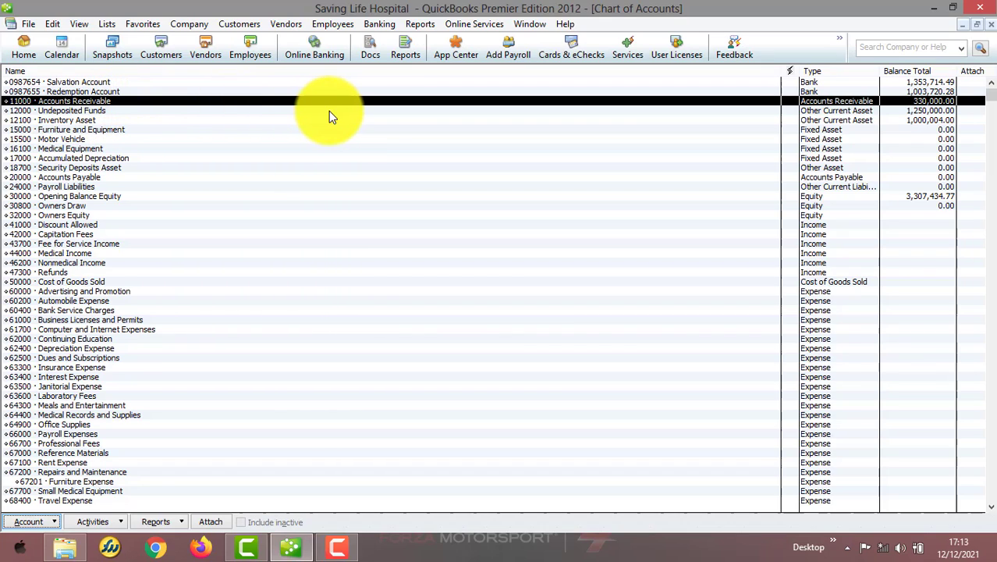
{"action": "double_click", "coordinate": [281, 104]}
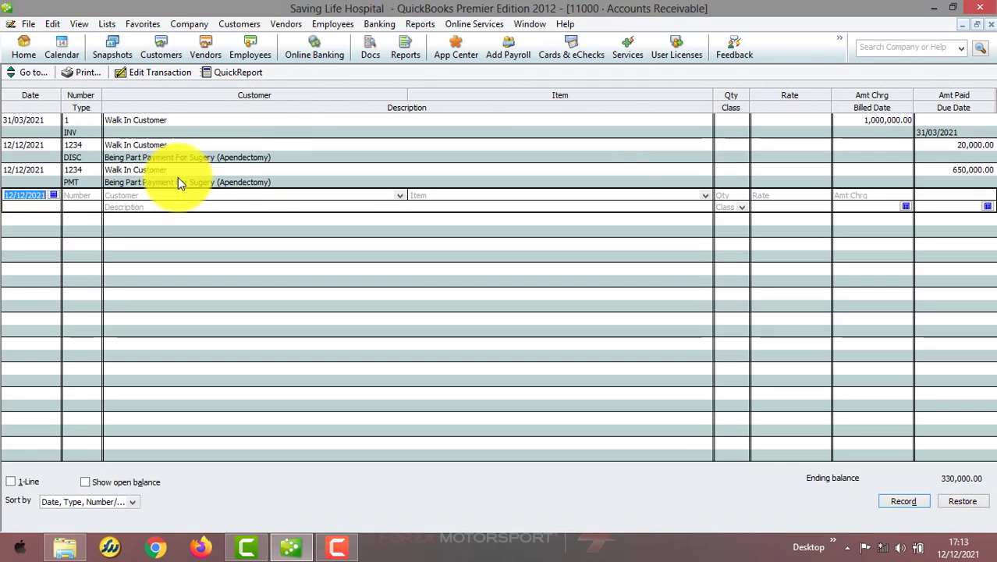
{"action": "left_click", "coordinate": [70, 179]}
{"action": "double_click", "coordinate": [71, 179]}
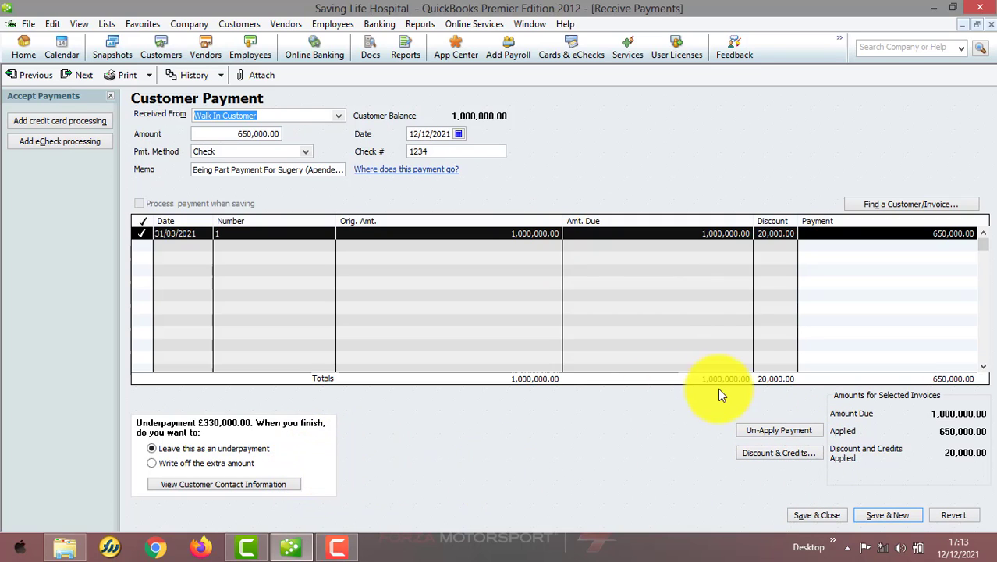
{"action": "left_click", "coordinate": [902, 205]}
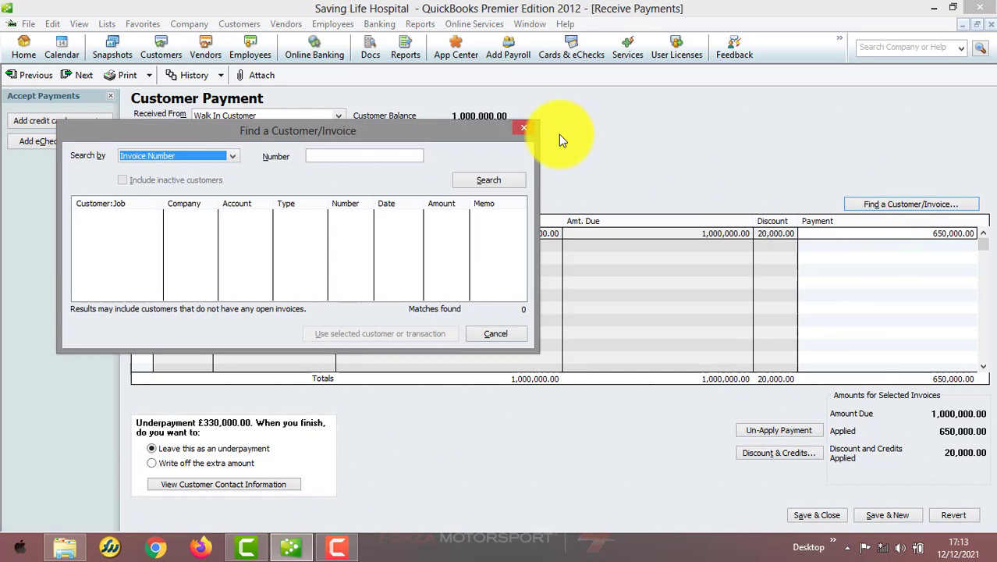
{"action": "left_click", "coordinate": [527, 129]}
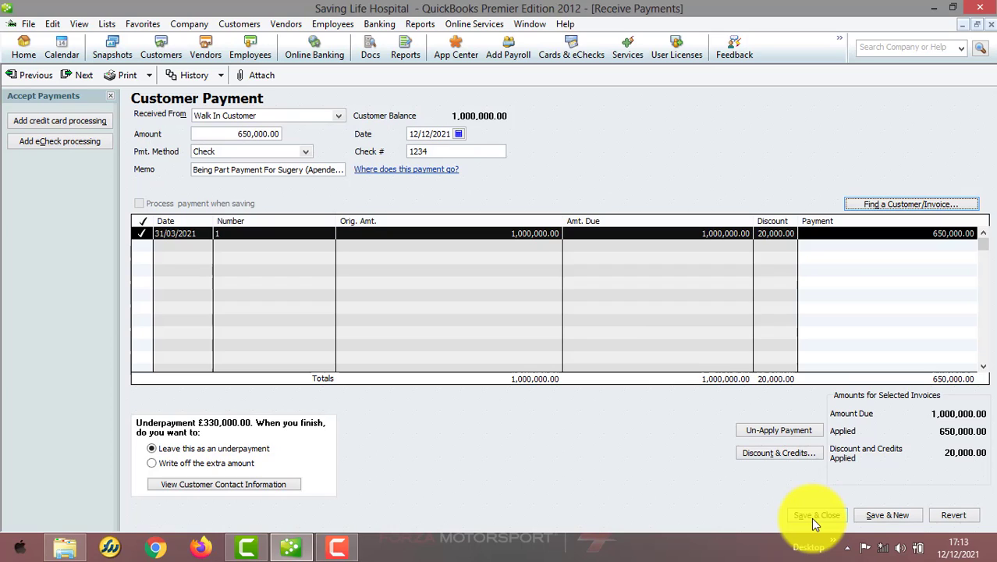
- Read the help article on where customer payments go, including how to open the payments preferences, then close the help
{"action": "left_click", "coordinate": [408, 169]}
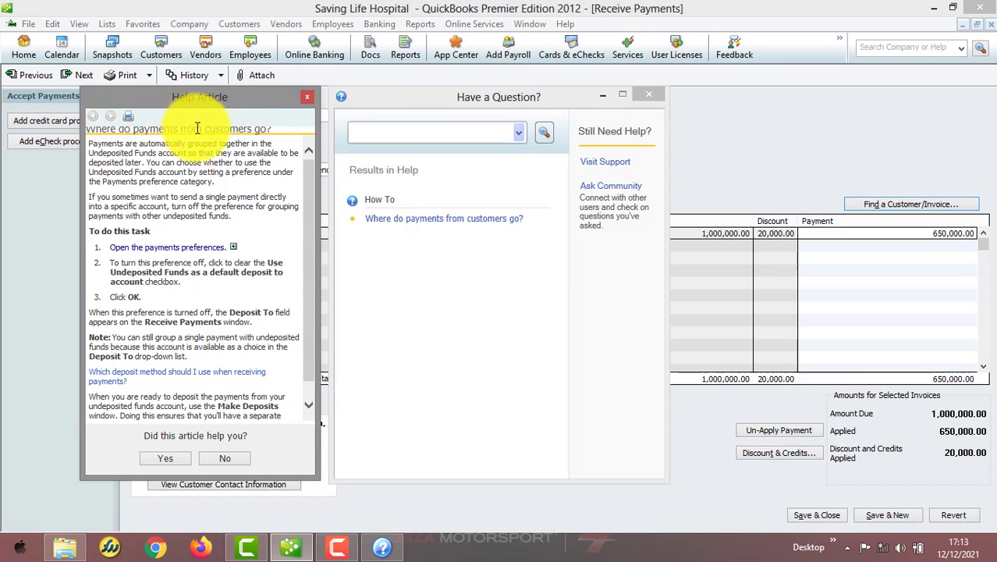
{"action": "left_click", "coordinate": [182, 248]}
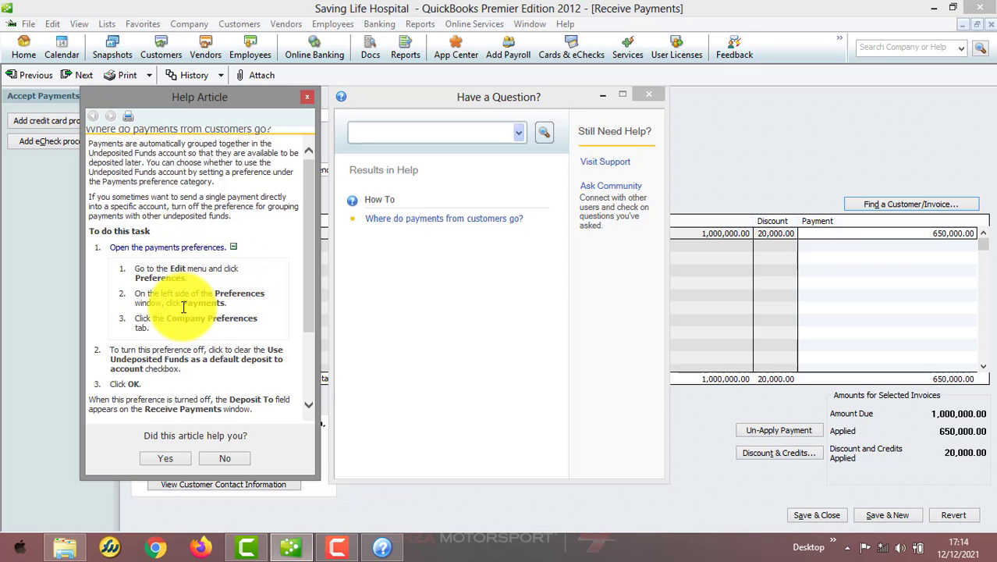
{"action": "left_click", "coordinate": [305, 95]}
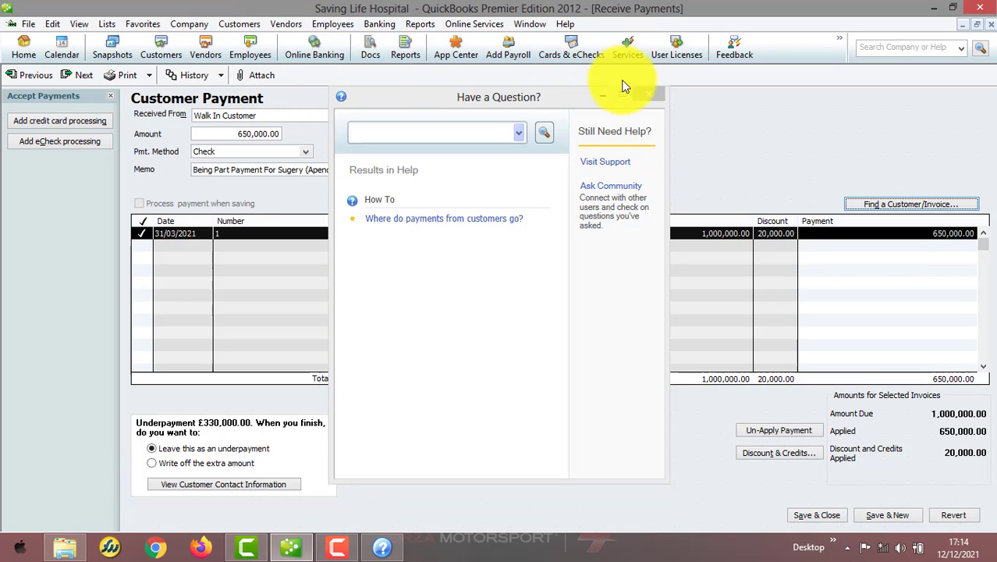
{"action": "left_click", "coordinate": [649, 94]}
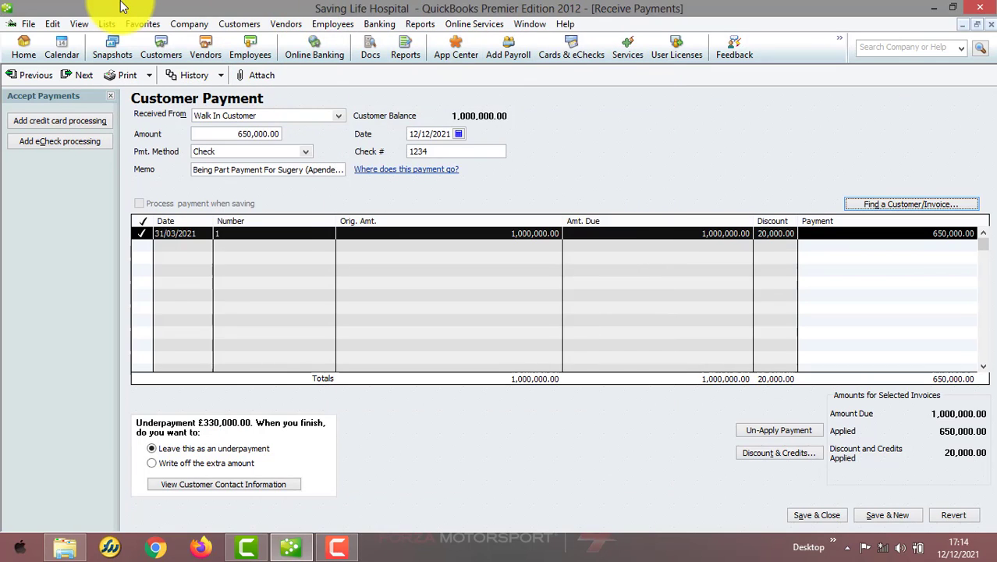
- Check the company preferences for Payments, including the Undeposited Funds default deposit option, and accept them
{"action": "left_click", "coordinate": [186, 23]}
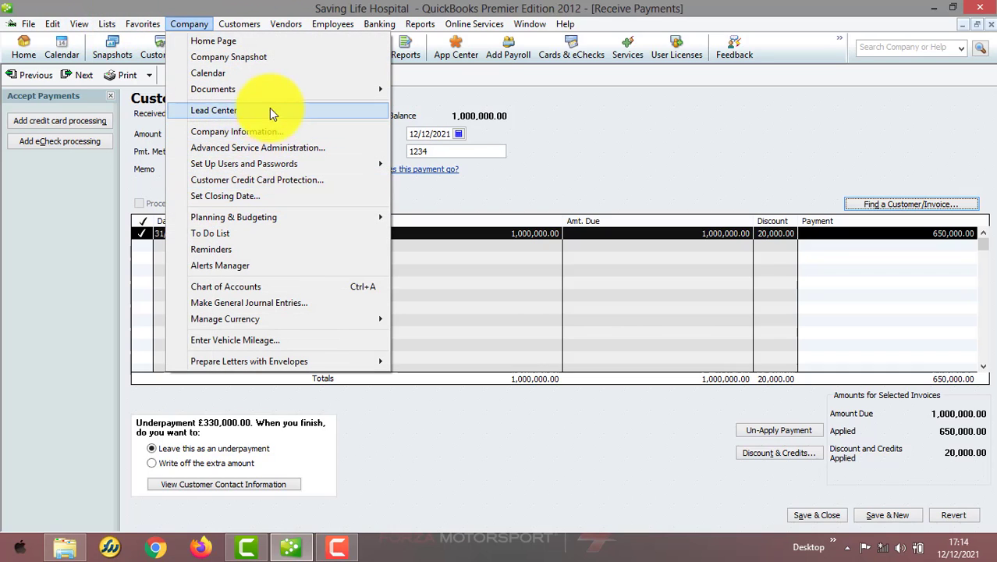
{"action": "mouse_move", "coordinate": [236, 169]}
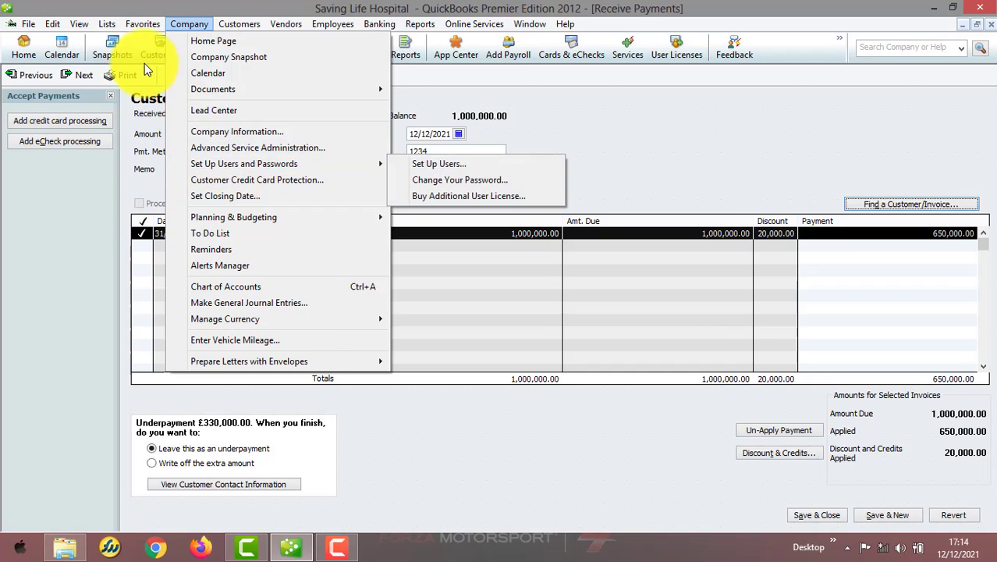
{"action": "mouse_move", "coordinate": [50, 20]}
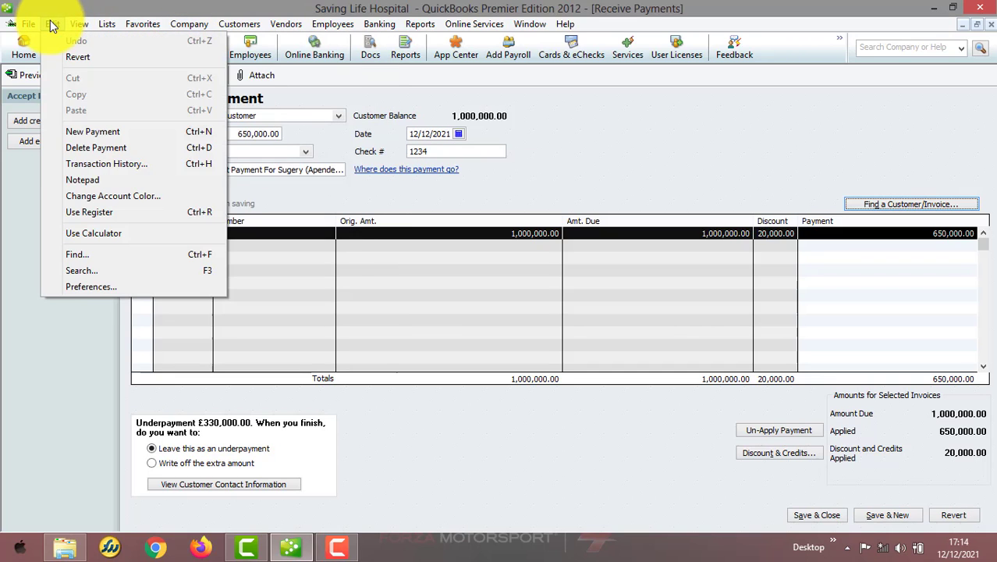
{"action": "left_click", "coordinate": [106, 284]}
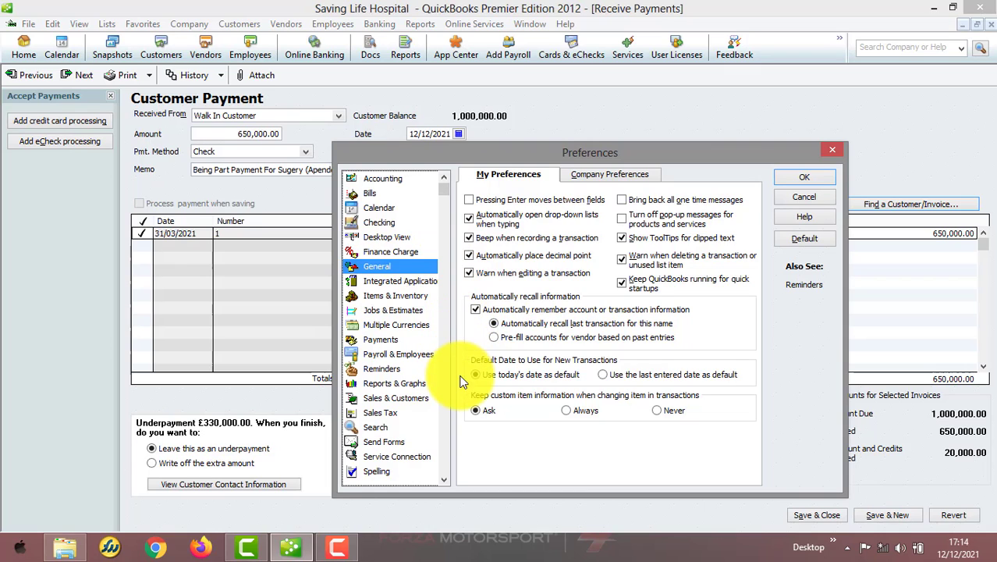
{"action": "left_click", "coordinate": [382, 340]}
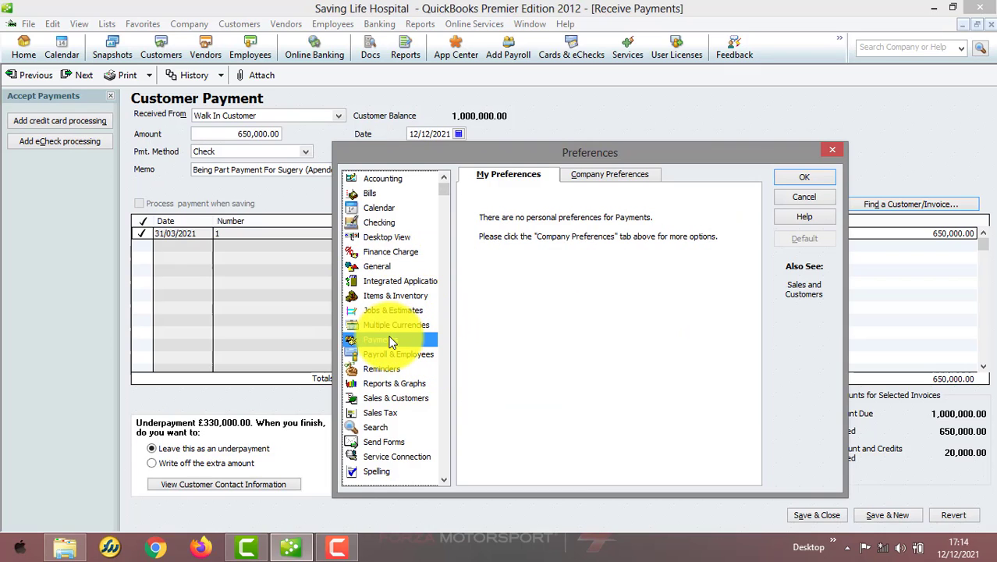
{"action": "left_click", "coordinate": [600, 176]}
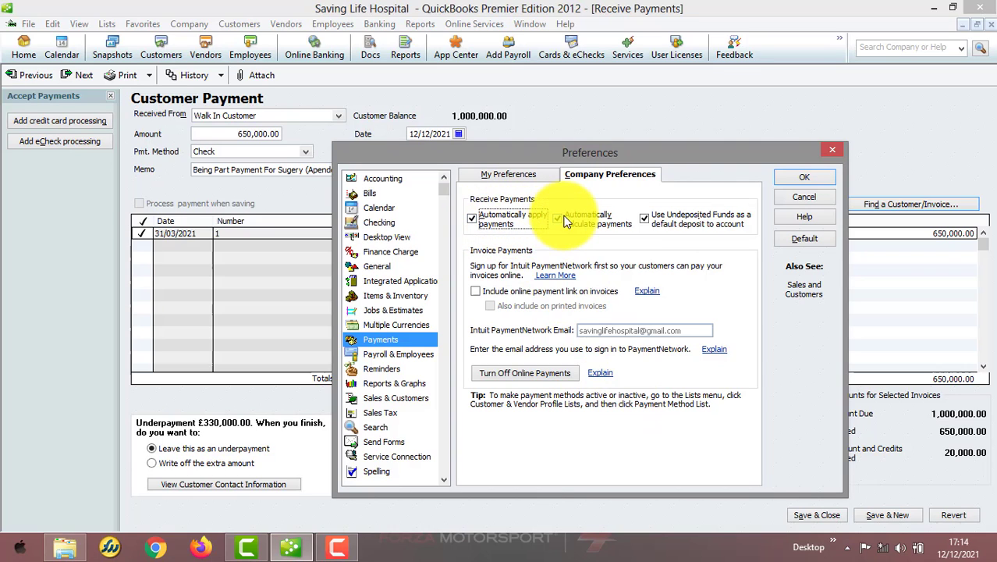
{"action": "left_click", "coordinate": [808, 181]}
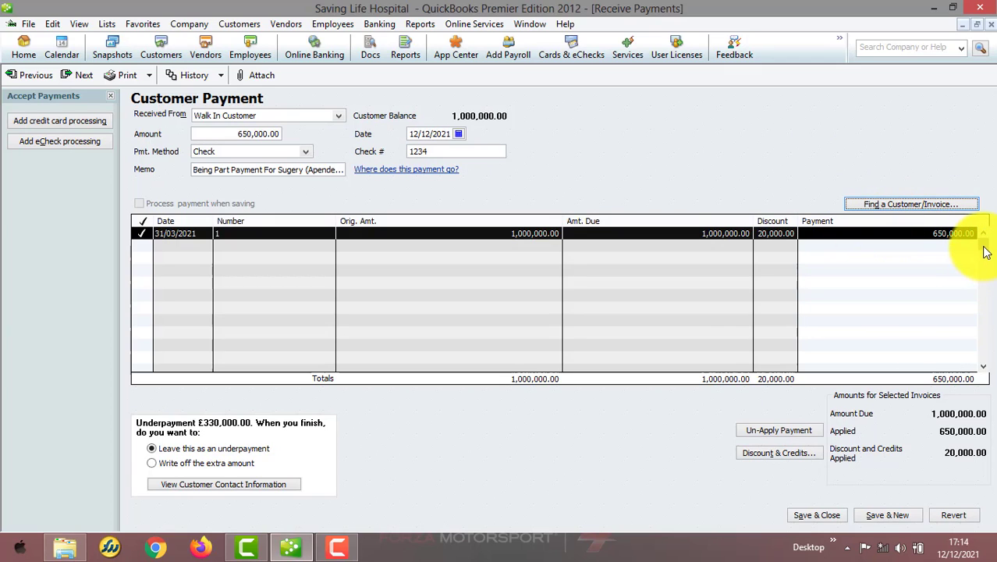
- Save and close the reviewed customer payment
{"action": "left_click_drag", "start_coordinate": [985, 249], "coordinate": [985, 359]}
{"action": "left_click", "coordinate": [842, 514]}
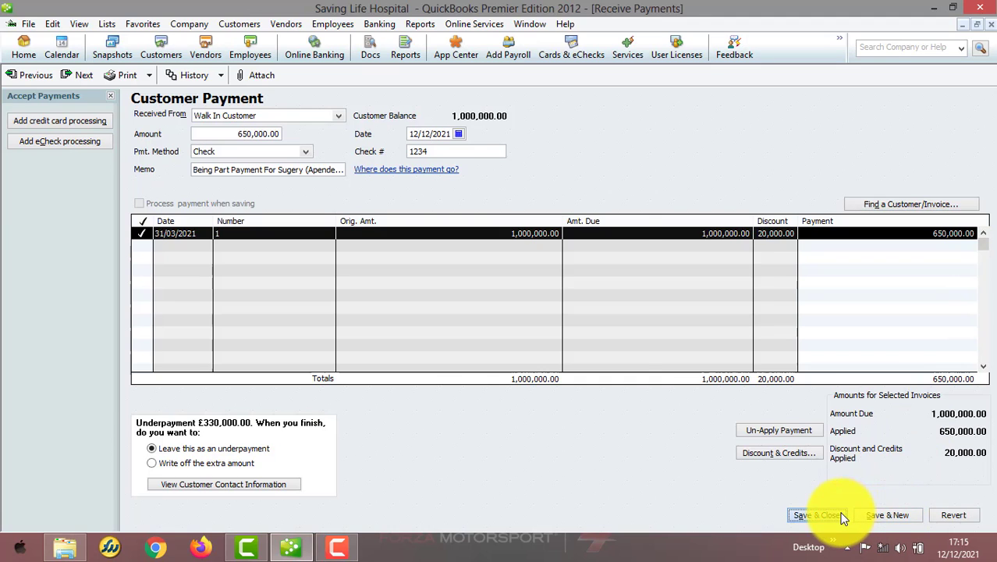
- Close the Accounts Receivable register and open the standard Profit & Loss report
{"action": "left_click", "coordinate": [991, 26]}
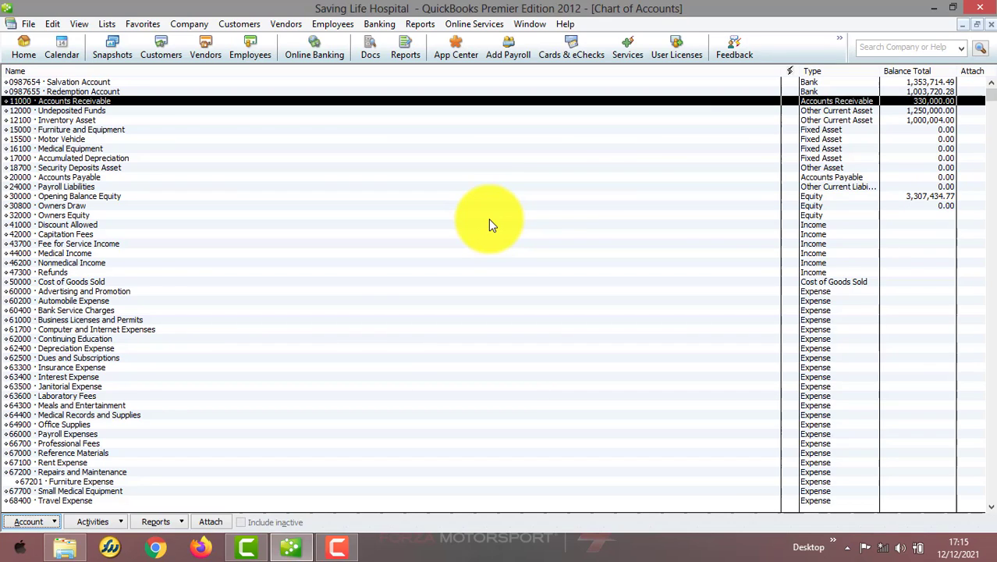
{"action": "left_click", "coordinate": [419, 24]}
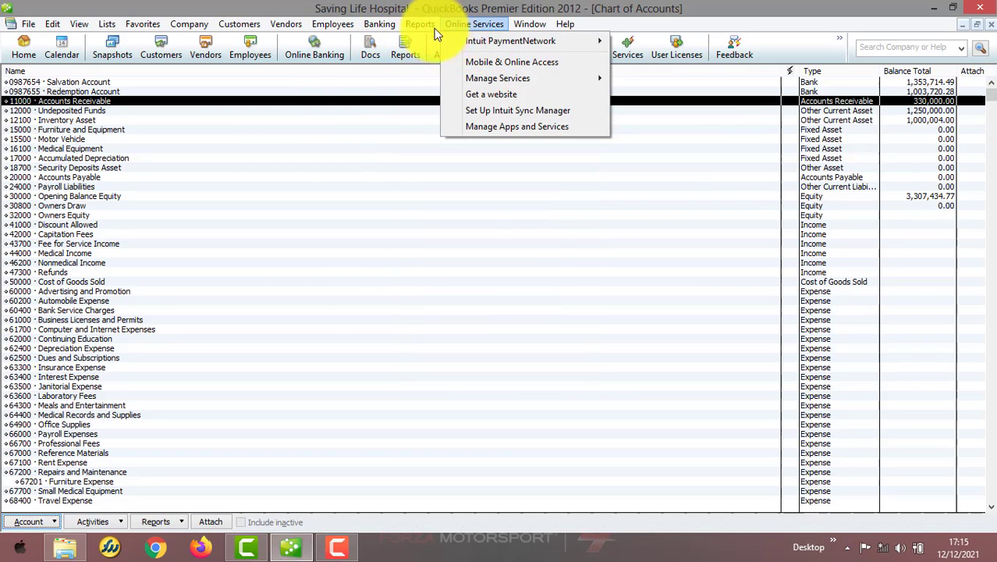
{"action": "mouse_move", "coordinate": [507, 110]}
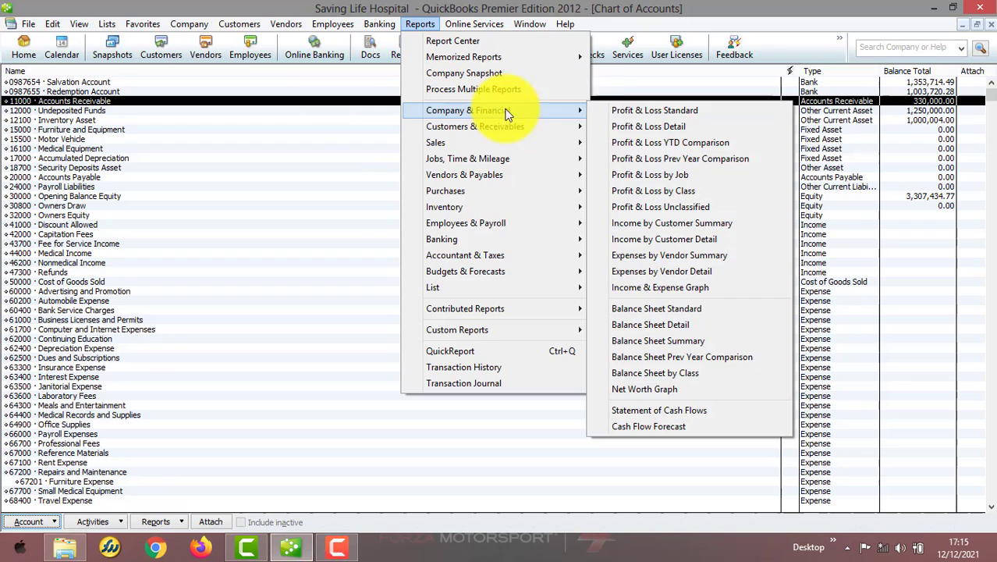
{"action": "left_click", "coordinate": [622, 110]}
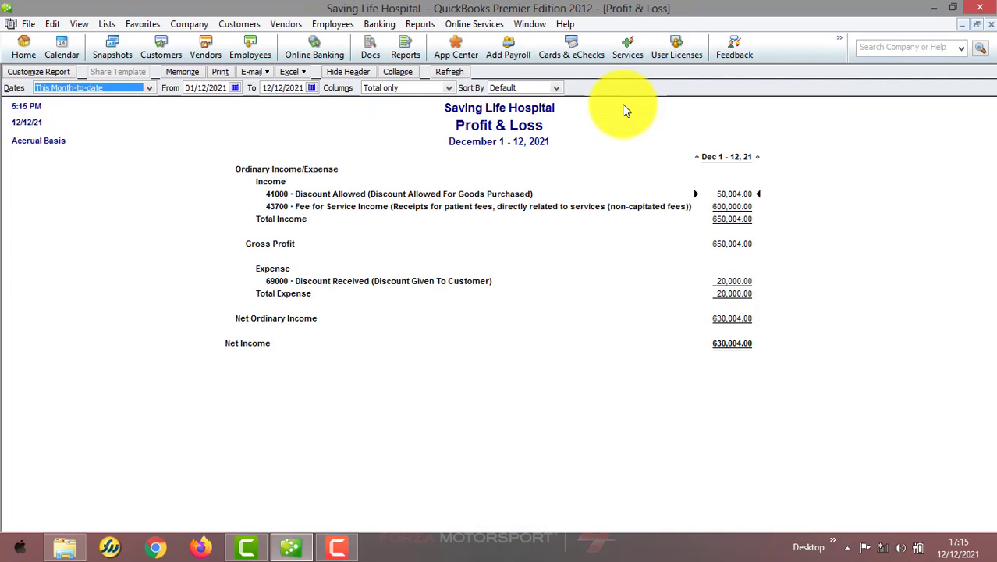
- Set the Profit & Loss report's start date to 01/01/2021 and refresh it to review the year to date
{"action": "left_click", "coordinate": [234, 87]}
{"action": "left_click", "coordinate": [194, 100]}
{"action": "left_click", "coordinate": [194, 100]}
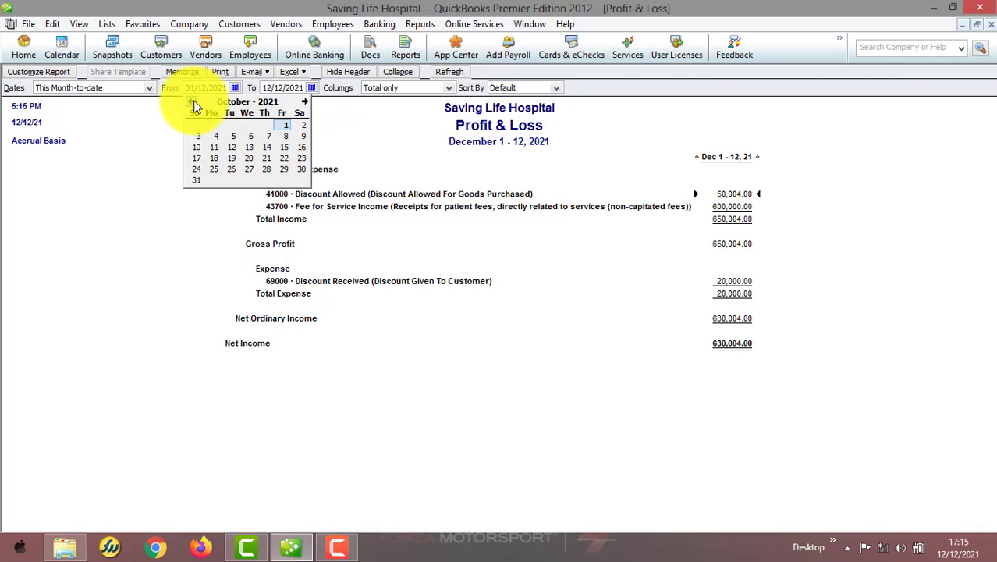
{"action": "left_click", "coordinate": [194, 100]}
{"action": "left_click", "coordinate": [194, 99]}
{"action": "left_click", "coordinate": [194, 99]}
{"action": "left_click", "coordinate": [193, 100]}
{"action": "left_click", "coordinate": [194, 100]}
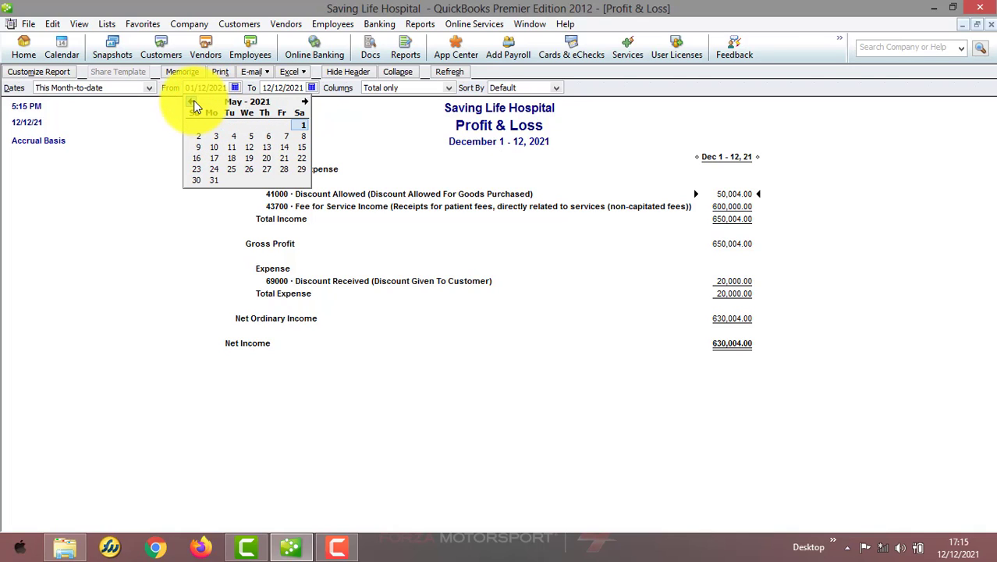
{"action": "left_click", "coordinate": [193, 100]}
{"action": "left_click", "coordinate": [193, 100]}
{"action": "left_click", "coordinate": [193, 100]}
{"action": "left_click", "coordinate": [193, 100]}
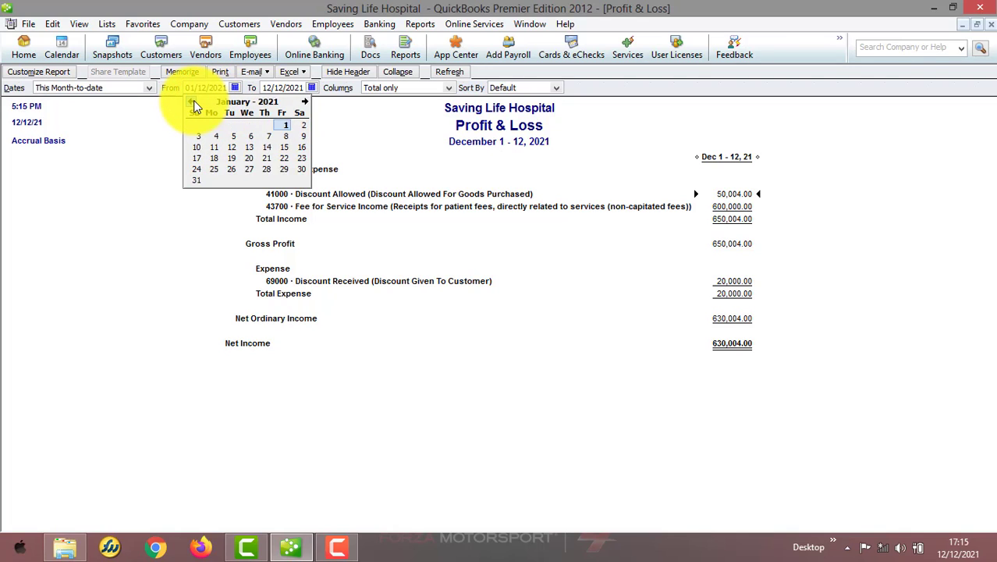
{"action": "left_click", "coordinate": [286, 125]}
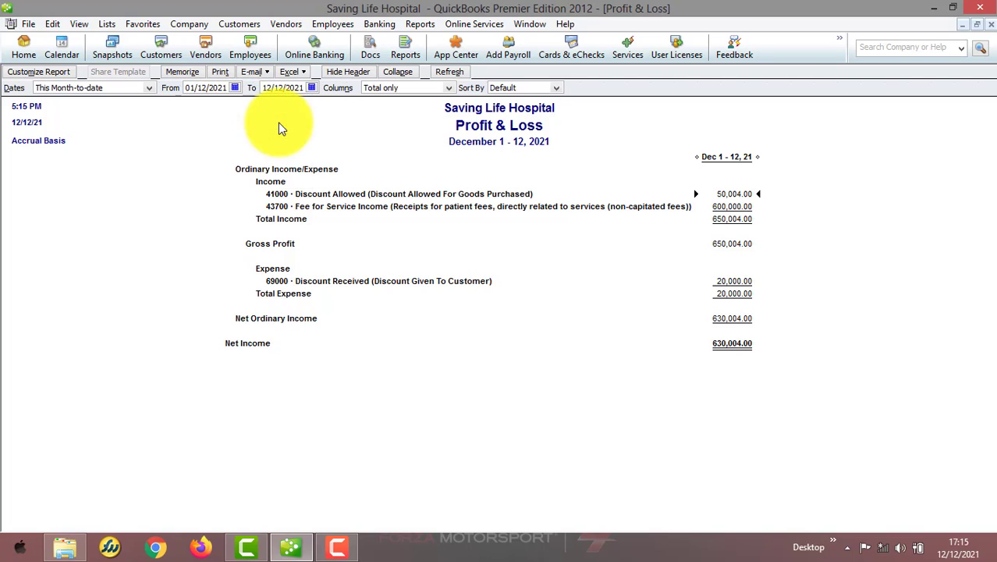
{"action": "left_click", "coordinate": [451, 73]}
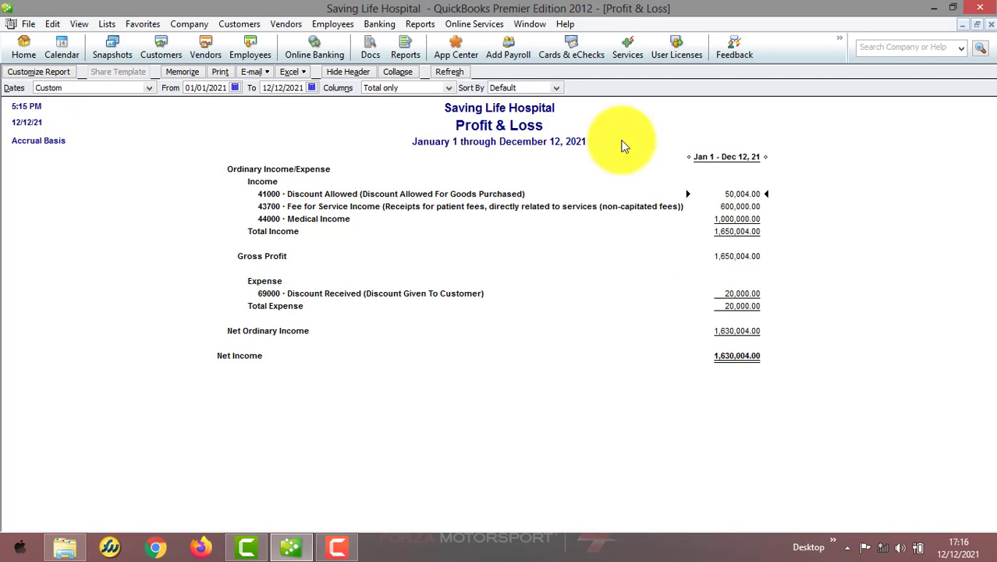
- Close the Profit & Loss report without memorizing its modified settings
{"action": "left_click", "coordinate": [991, 24]}
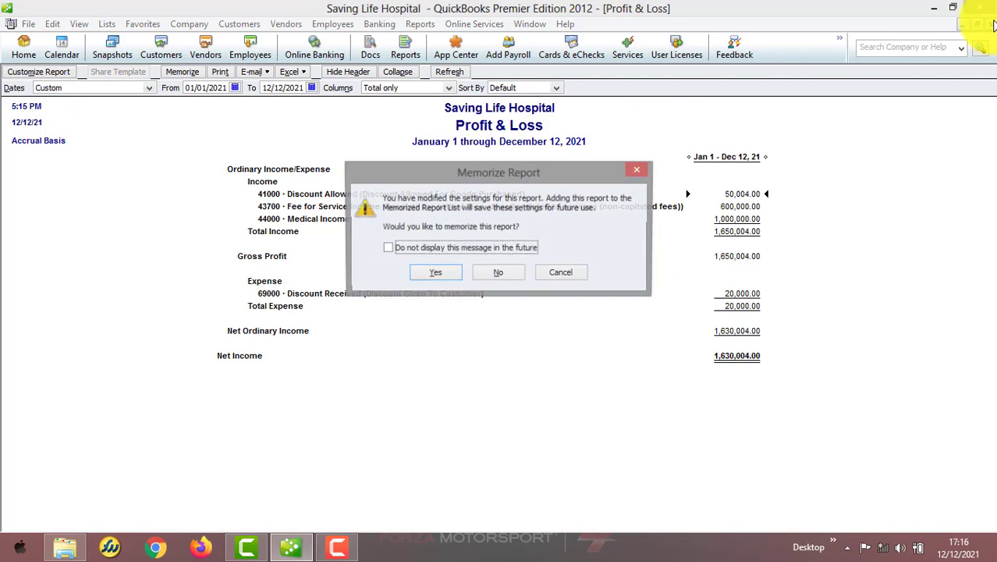
{"action": "left_click", "coordinate": [515, 273]}
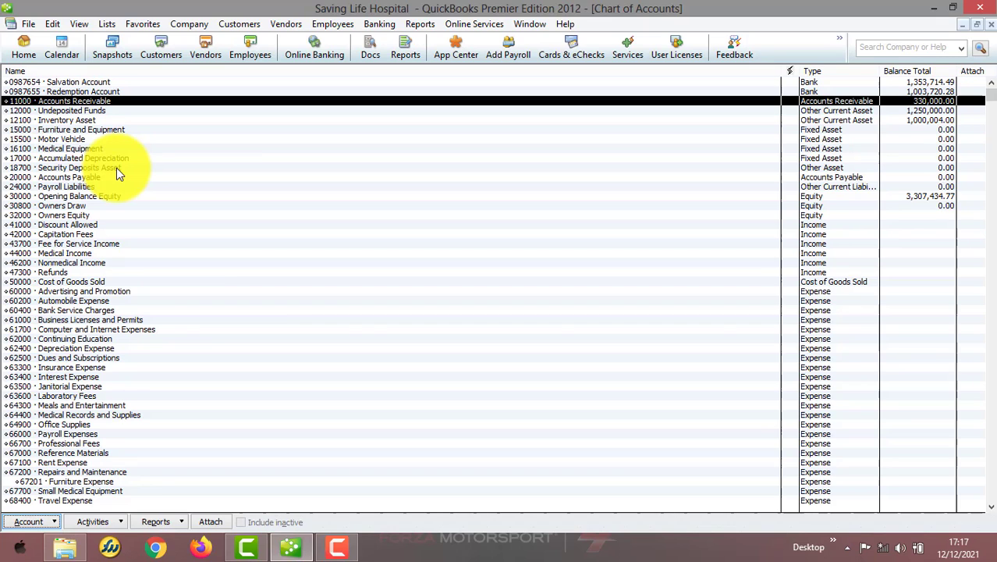
{"action": "left_click", "coordinate": [336, 554]}
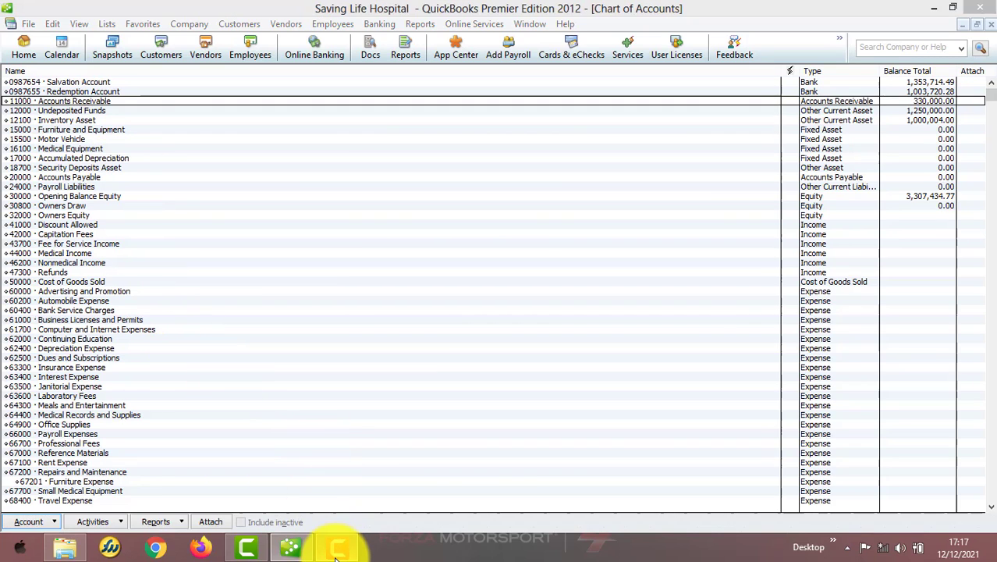